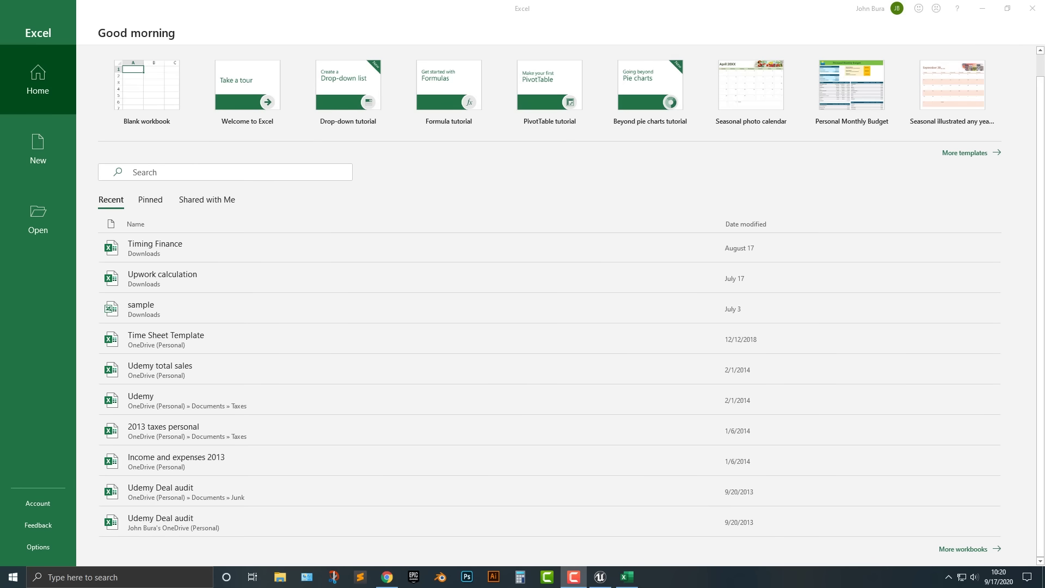
Create a new blank workbook.
click(146, 92)
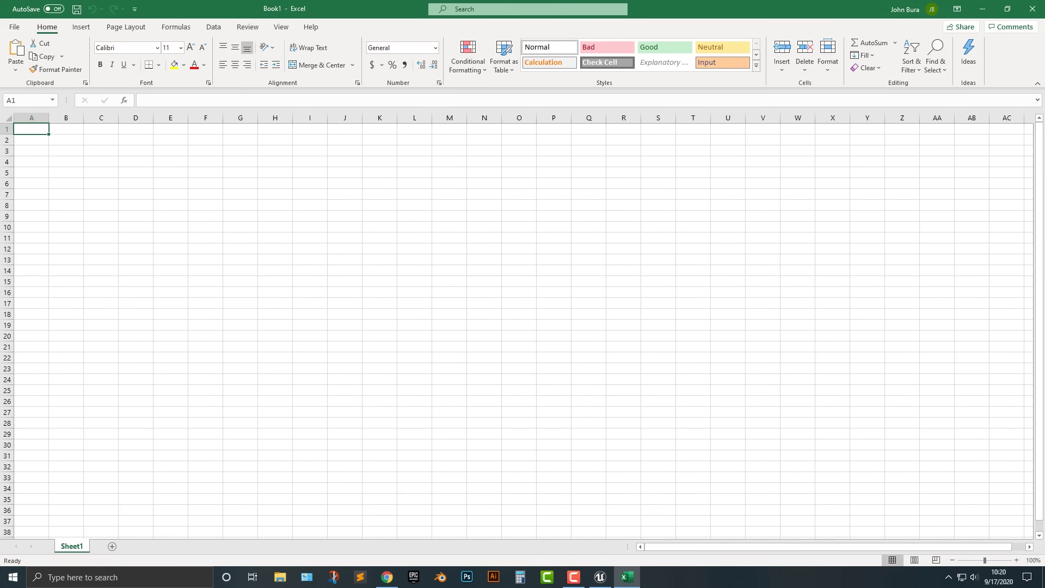
drag(31, 129, 101, 183)
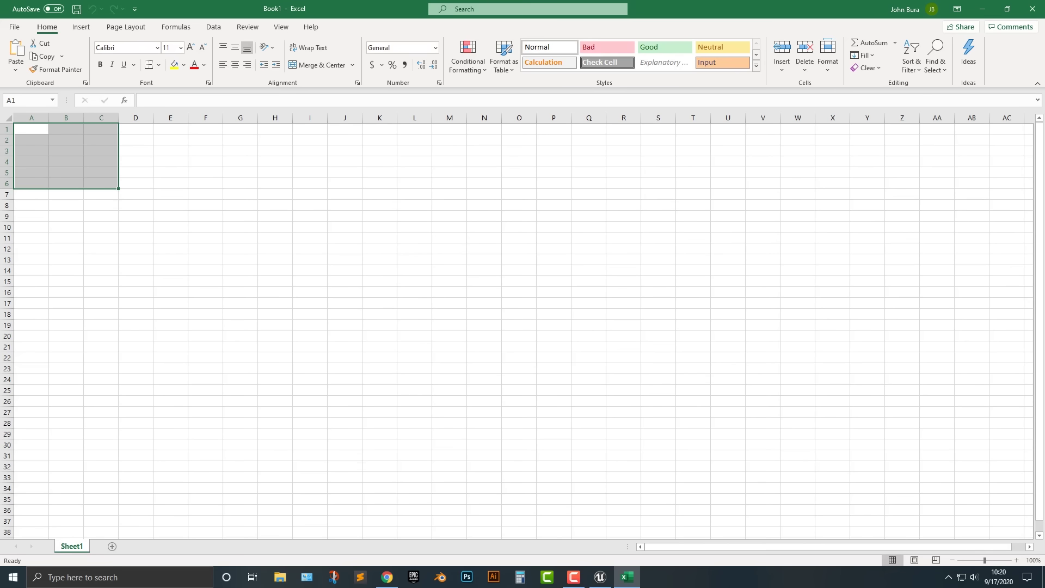
click(345, 237)
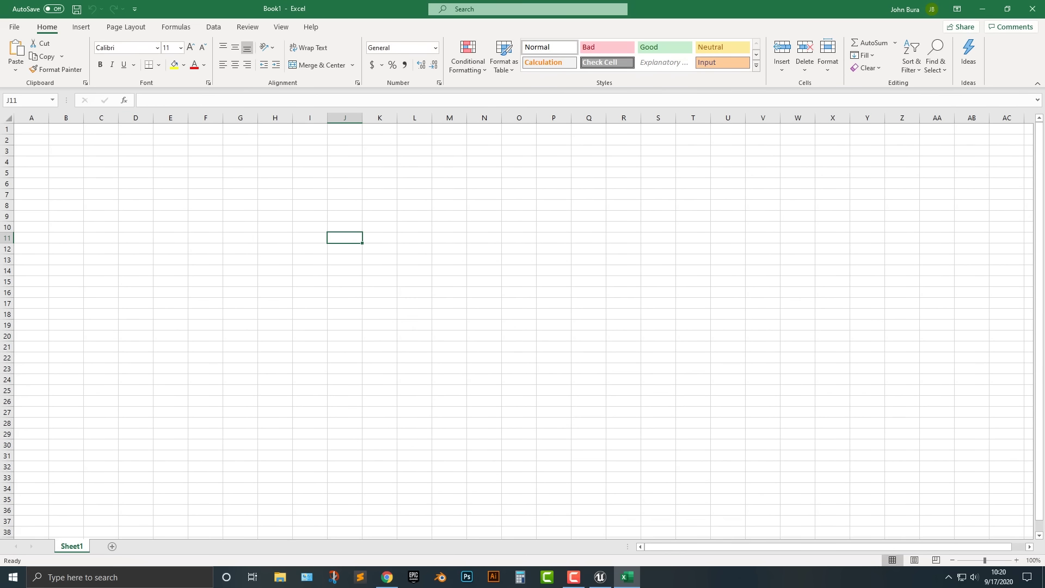
Enlarge the font of all cells in the sheet to size 24.
key(ctrl+a)
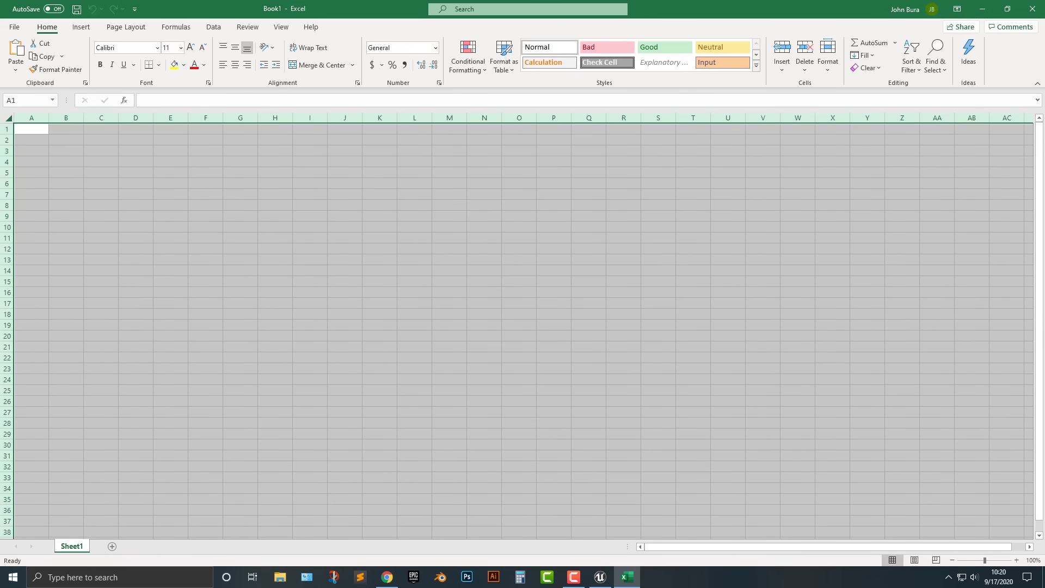
click(190, 47)
click(190, 47)
click(190, 47)
click(190, 47)
click(190, 47)
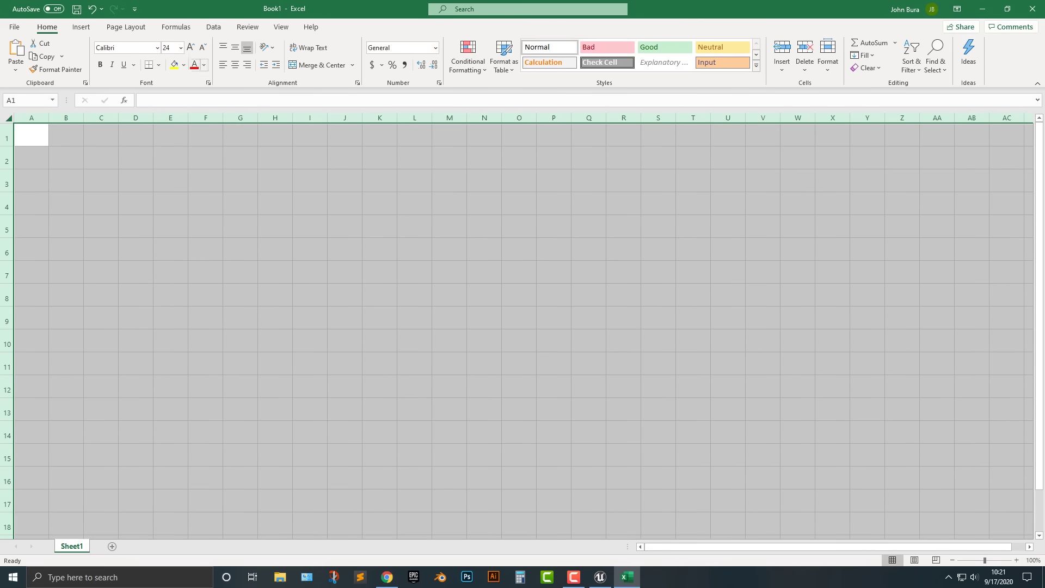
Set the font size of the entire sheet to 12.
click(202, 47)
click(203, 47)
click(203, 47)
click(203, 47)
click(202, 47)
click(202, 47)
click(202, 48)
click(190, 48)
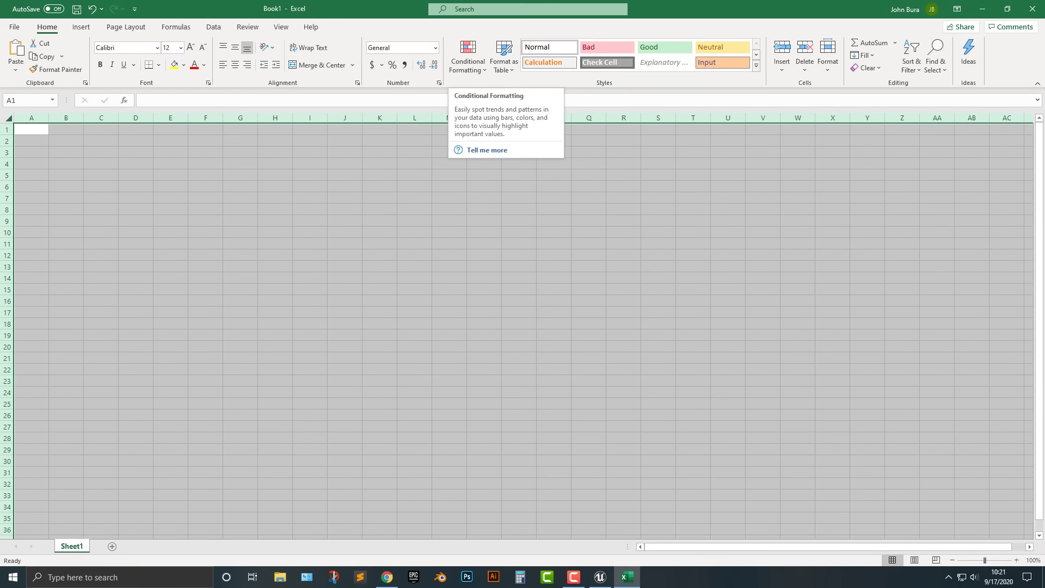
click(81, 27)
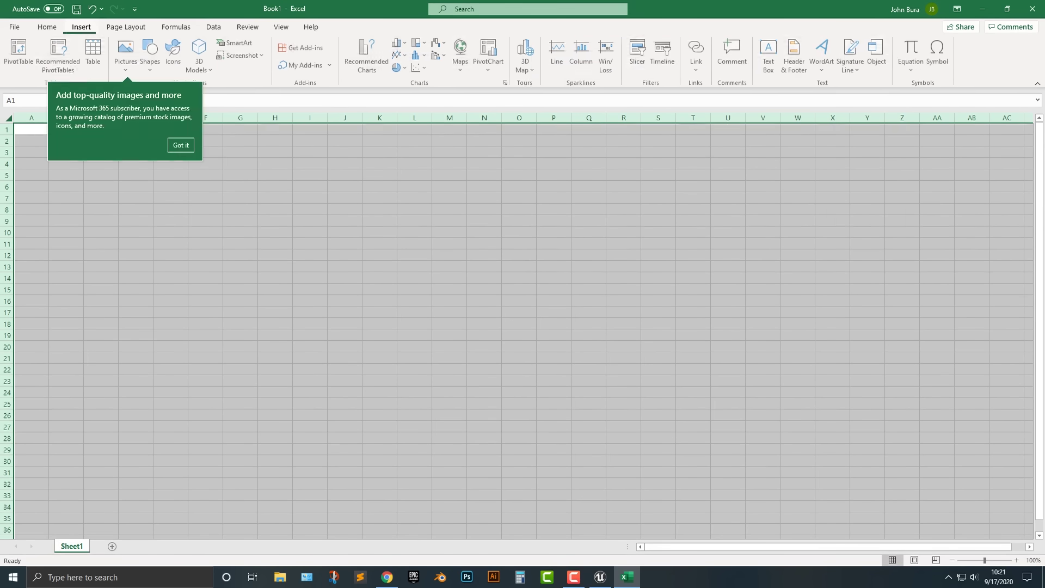
click(126, 27)
click(175, 27)
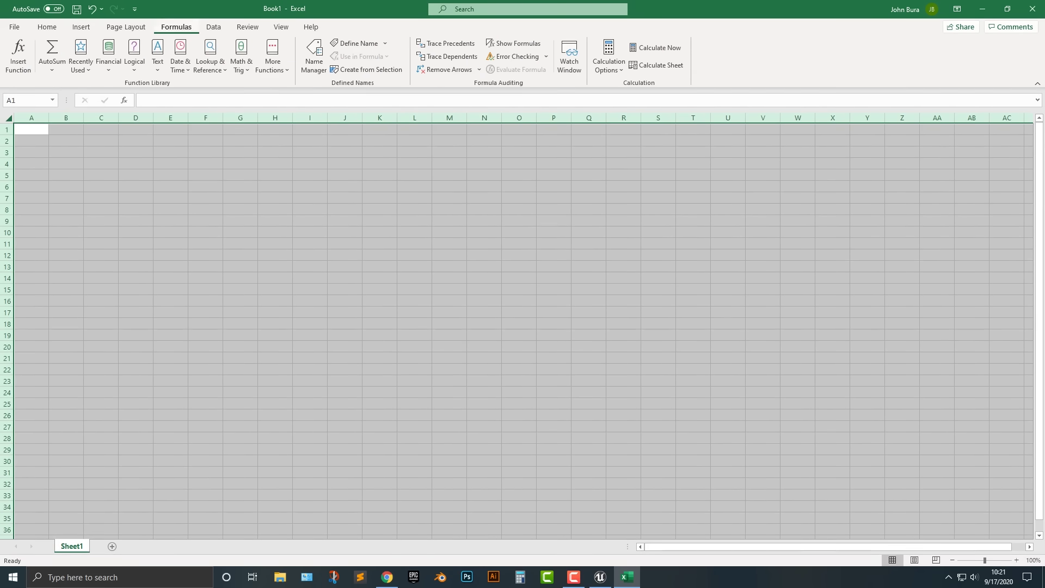
click(213, 26)
scroll(381, 60, down, 2)
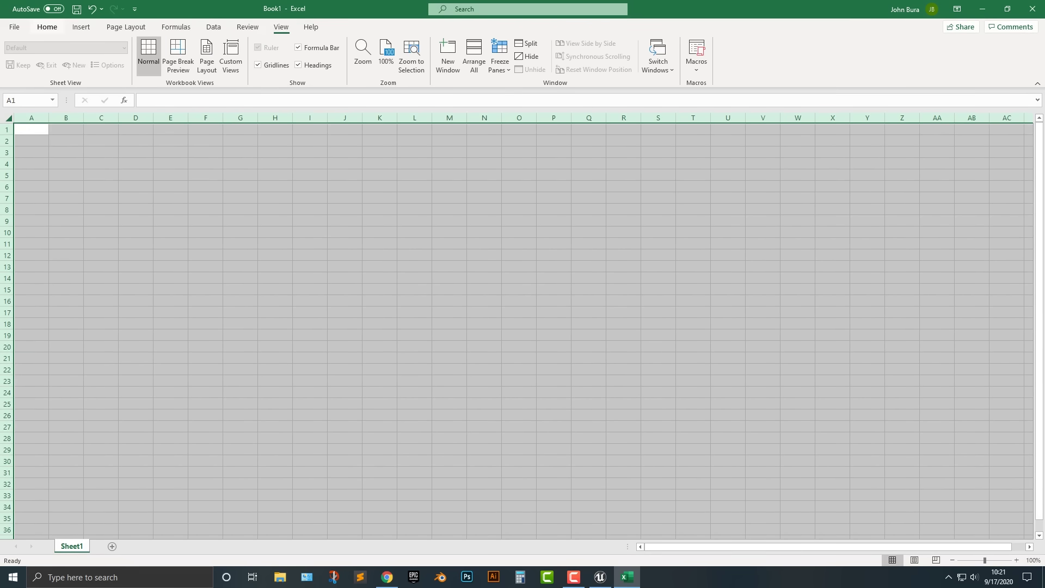
click(47, 27)
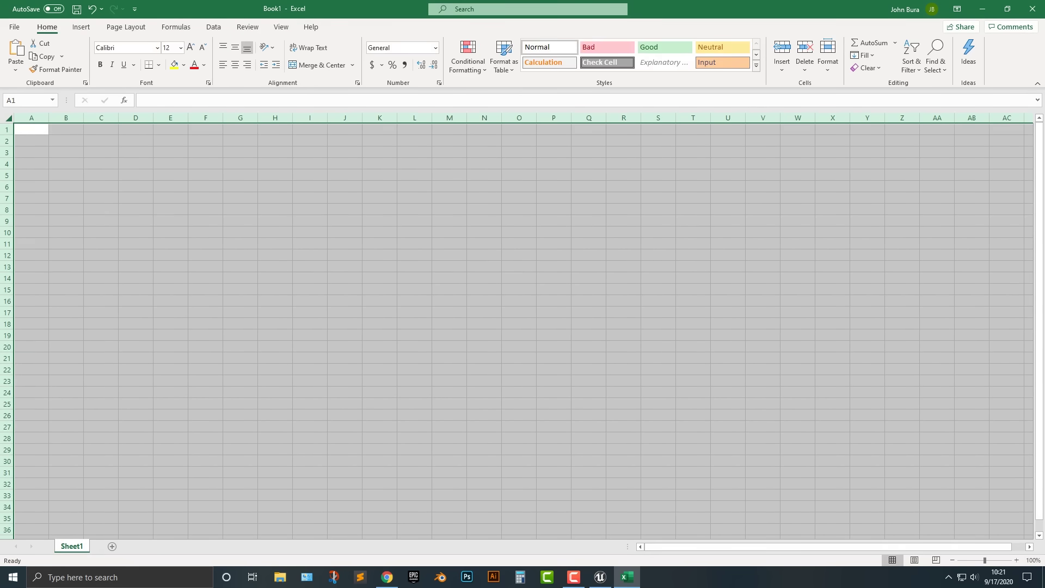
Enter the column headers Month in B2 and Revenue in C2.
click(66, 140)
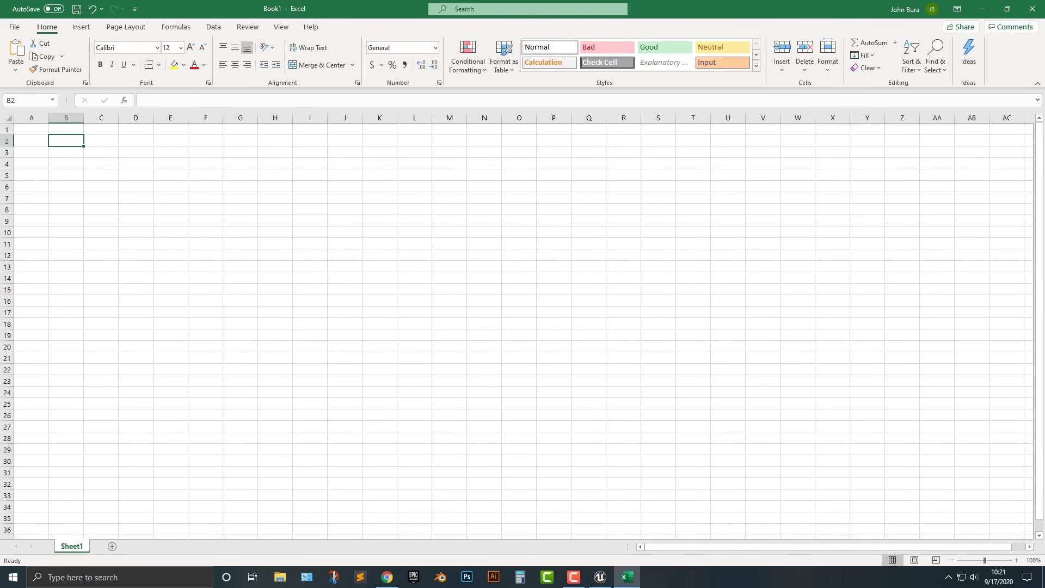
mouse_move(985, 560)
mouse_down()
mouse_move(1006, 560)
mouse_move(994, 561)
mouse_up()
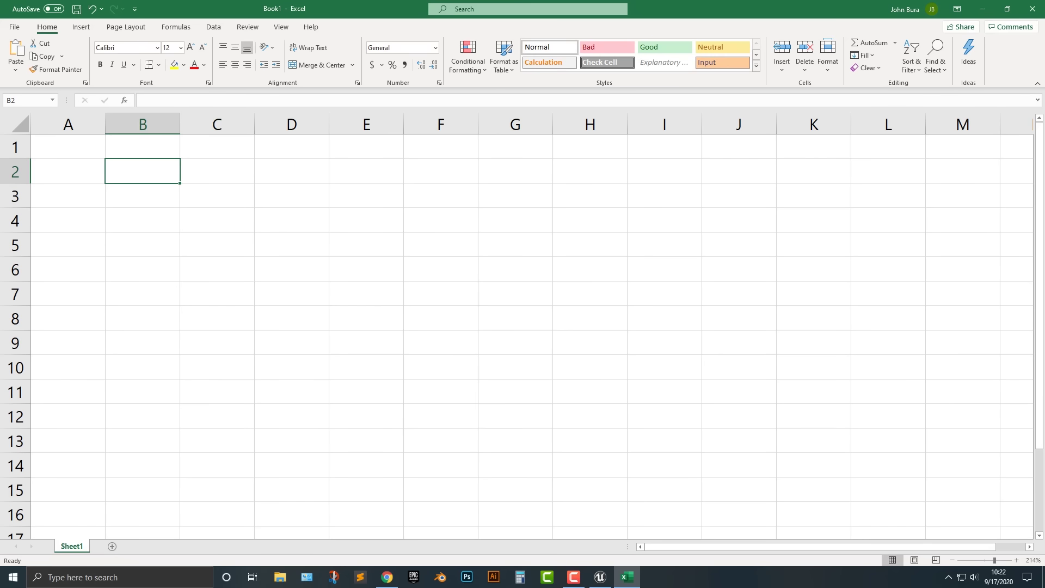
text(MOn)
key(BackSpace)
key(BackSpace)
text(o)
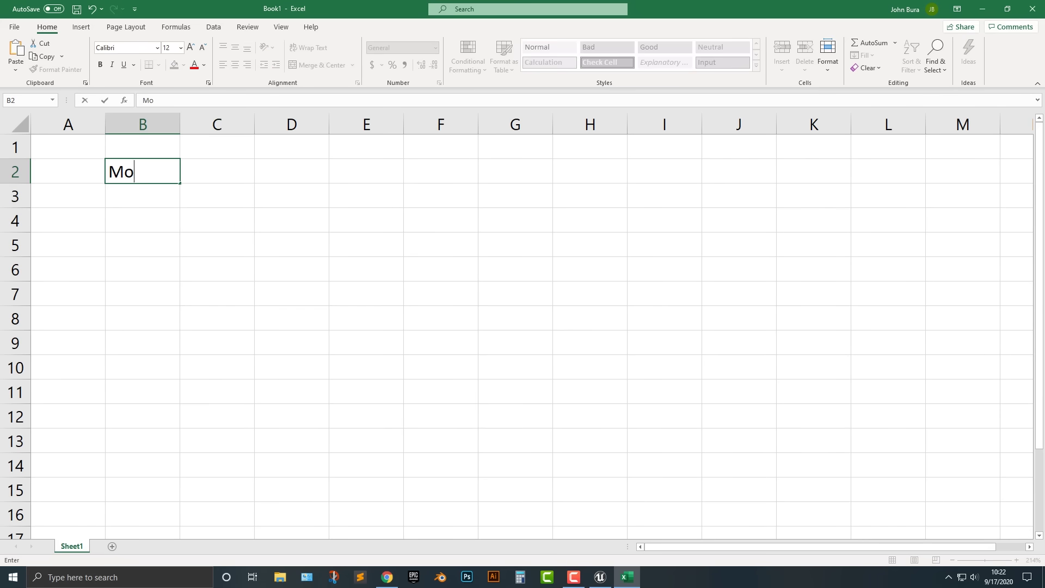
text(nth)
key(Tab)
text(Year)
key(BackSpace)
key(BackSpace)
key(BackSpace)
key(BackSpace)
text(Revenue)
key(Return)
Move the Month and Revenue headers from B2:C2 to A1:B1.
drag(142, 171, 229, 173)
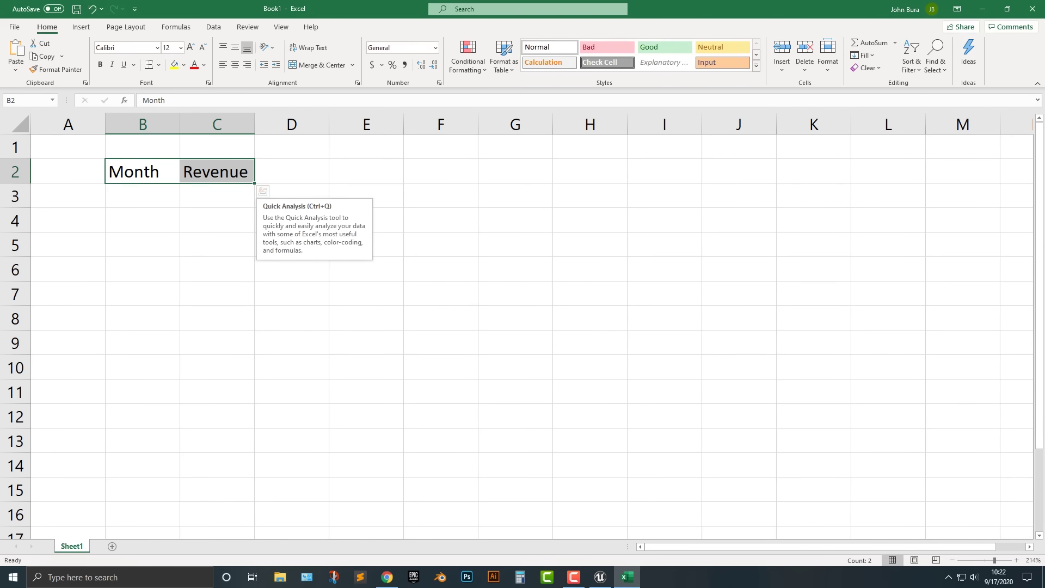
click(143, 196)
drag(142, 171, 216, 172)
key(ctrl+x)
click(68, 147)
key(ctrl+v)
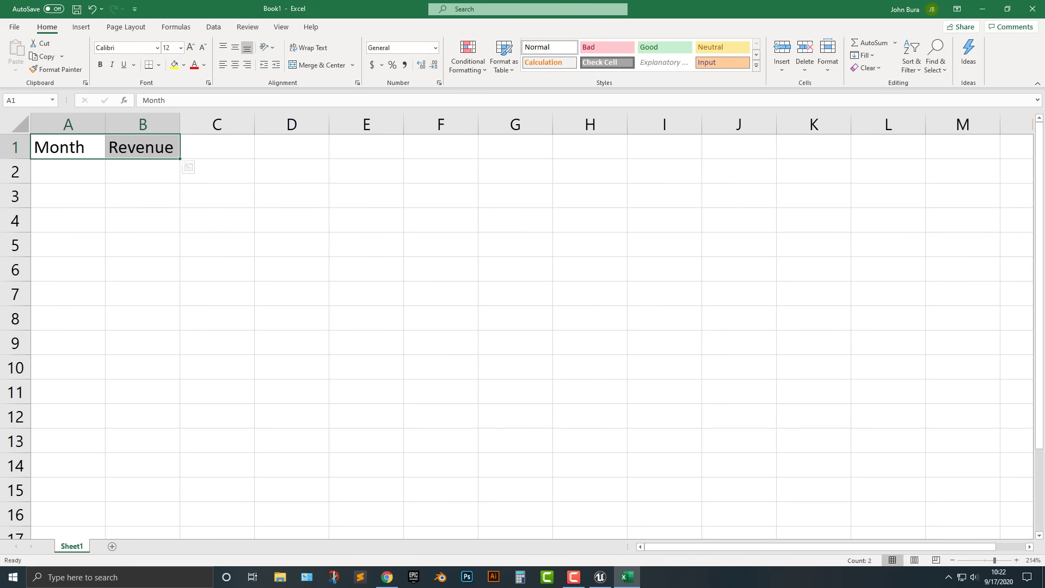
Relocate the two headers from A1:B1 to C2:D2.
click(217, 171)
click(68, 147)
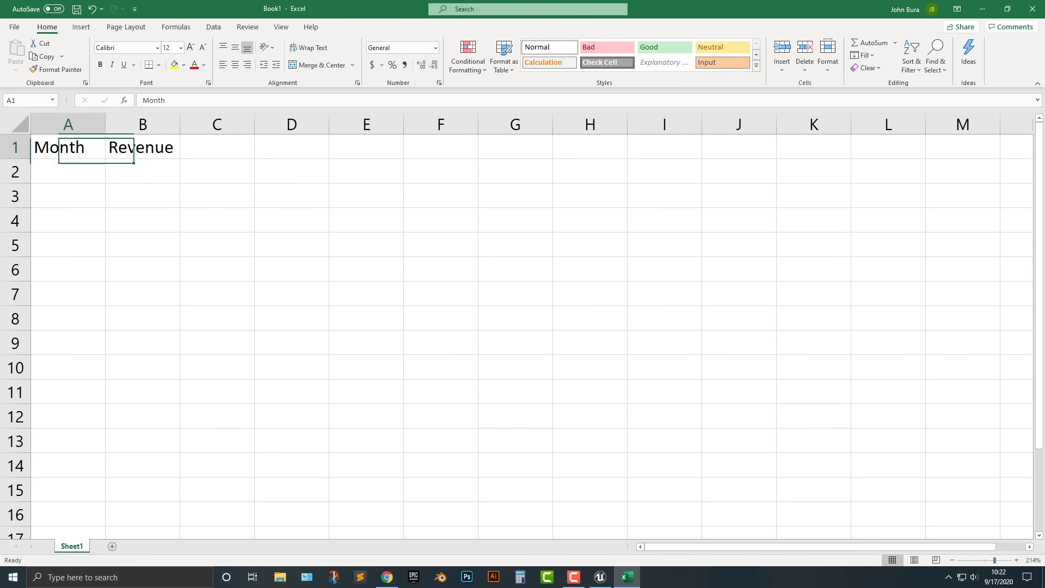
drag(68, 147, 142, 147)
key(ctrl+c)
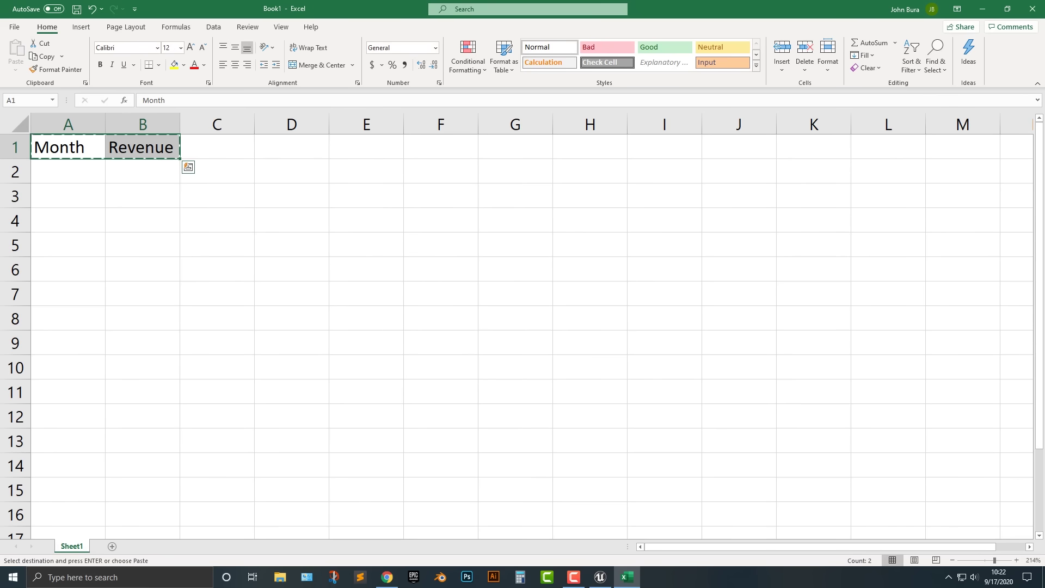
click(216, 171)
key(ctrl+v)
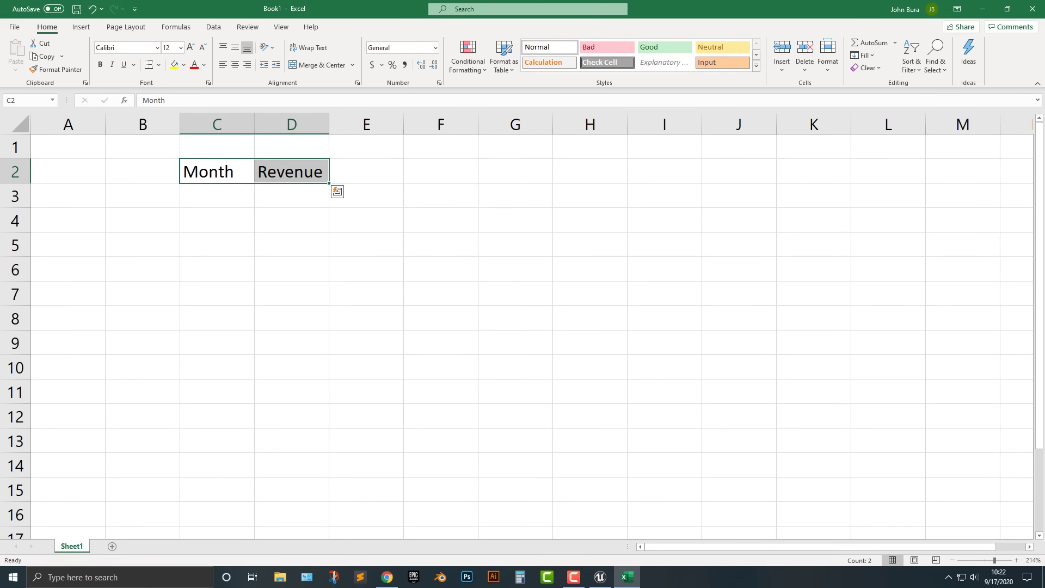
Return the Month and Revenue headers from C2:D2 to B2:C2.
click(142, 171)
drag(216, 171, 294, 172)
drag(291, 183, 218, 188)
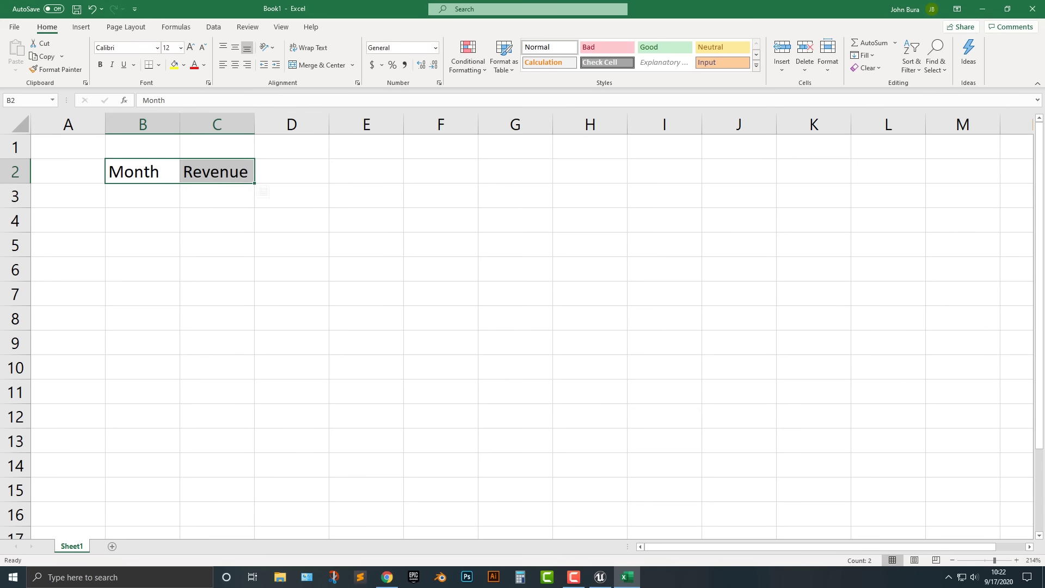
drag(68, 147, 291, 147)
click(143, 171)
drag(143, 171, 217, 171)
Enter January in B3 and February in B4 under the Month header.
click(142, 196)
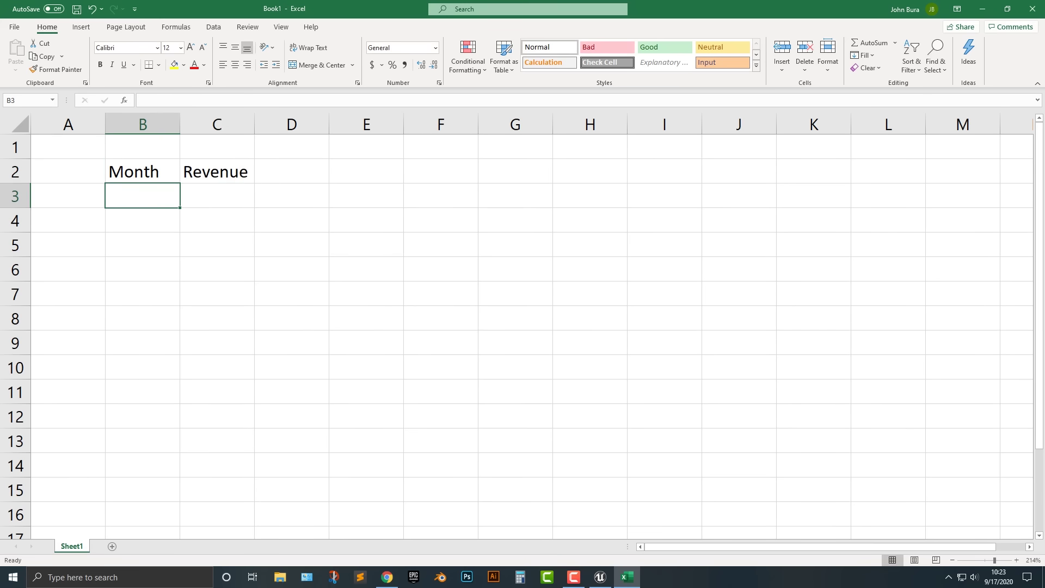
text(January)
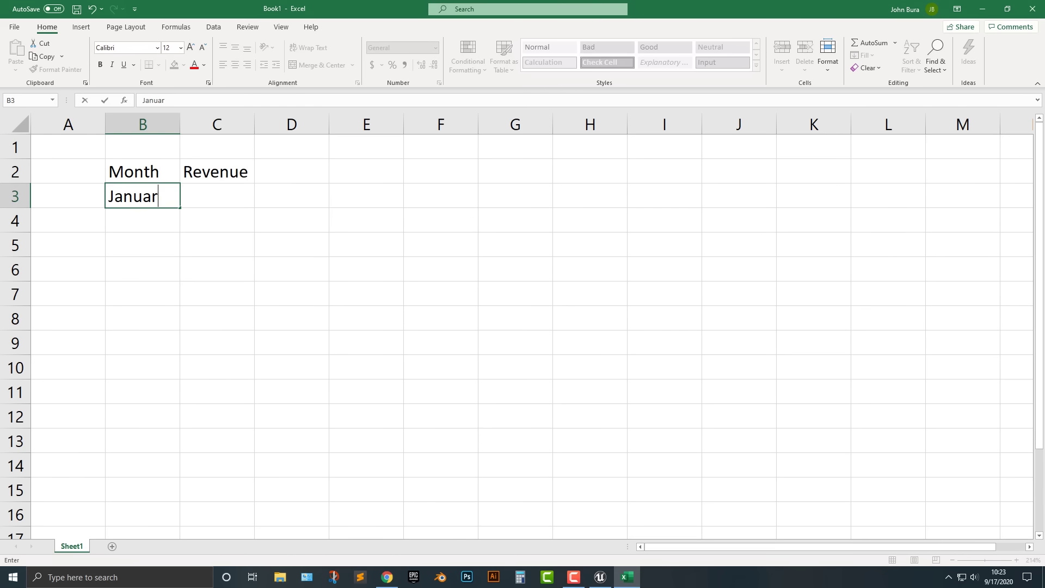
key(Return)
text(Febr)
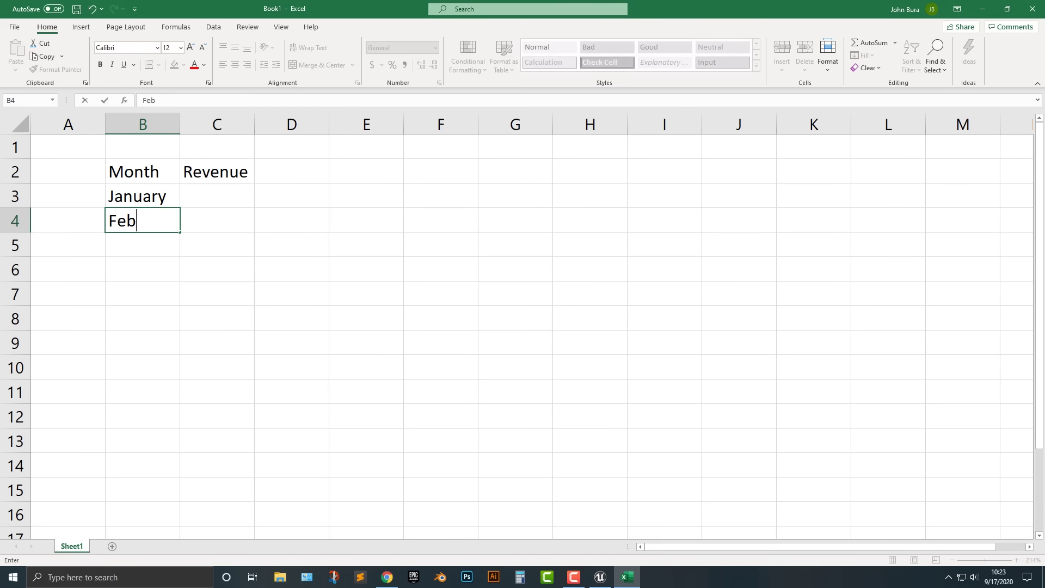
text(ary)
key(Return)
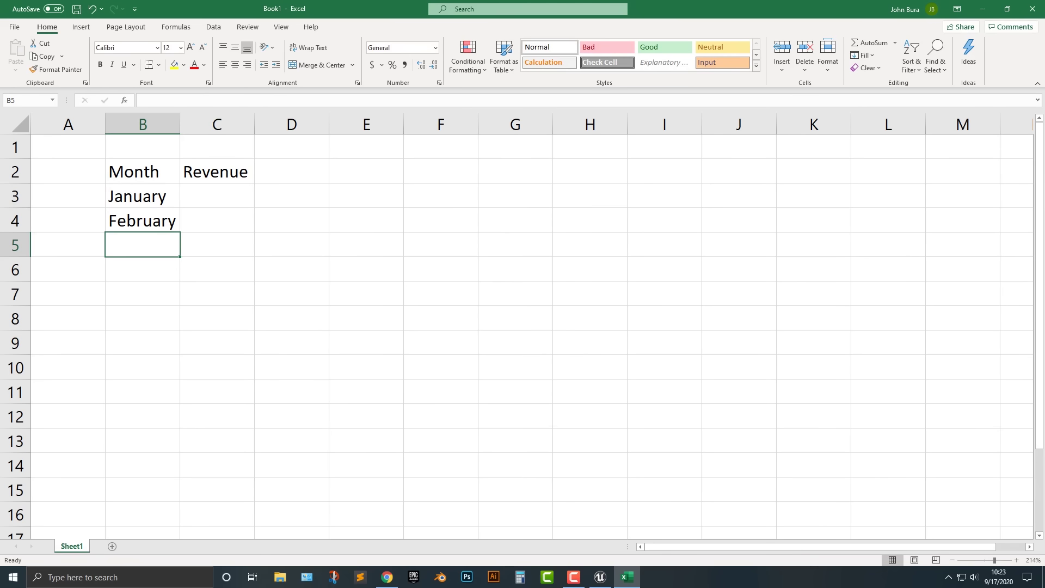
Fill the month series from B3:B4 down to December in B14 and widen column B to fit the names.
drag(142, 196, 143, 221)
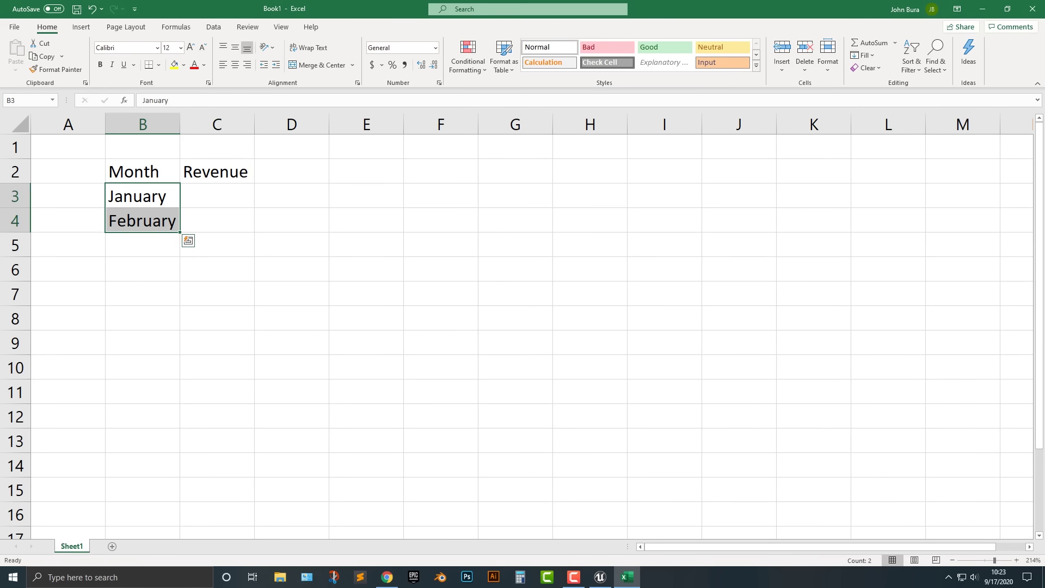
drag(180, 232, 179, 460)
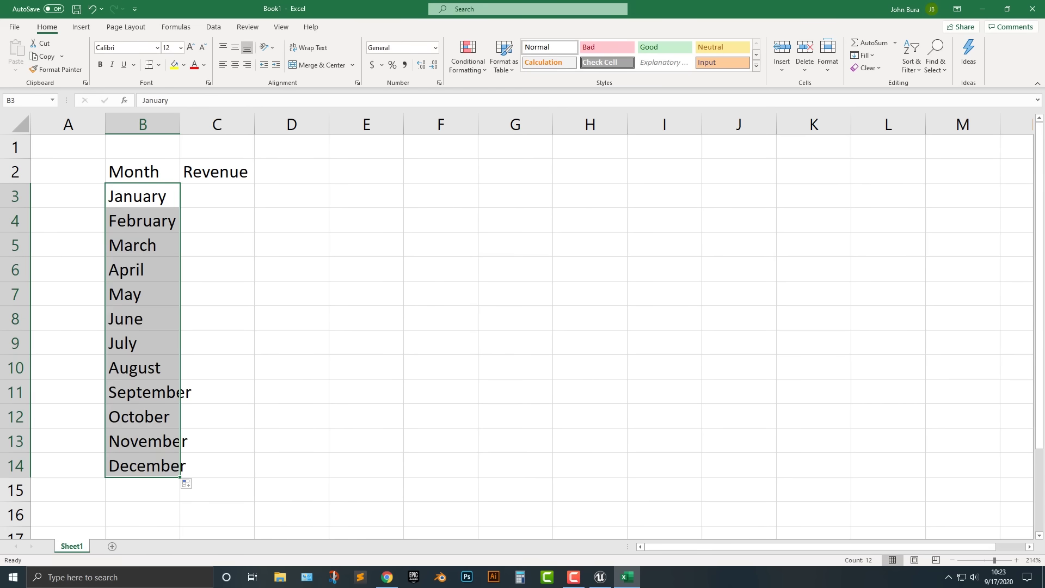
click(142, 392)
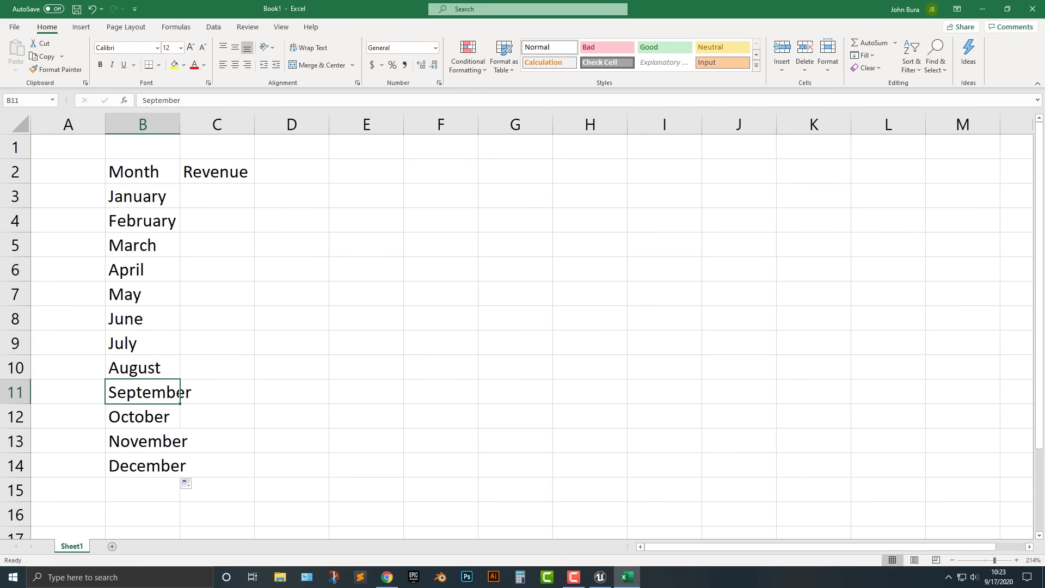
drag(179, 124, 197, 124)
Try moving the Month and Revenue table from B2:C14 to start at D2, and undo the move.
drag(136, 171, 234, 466)
key(ctrl+c)
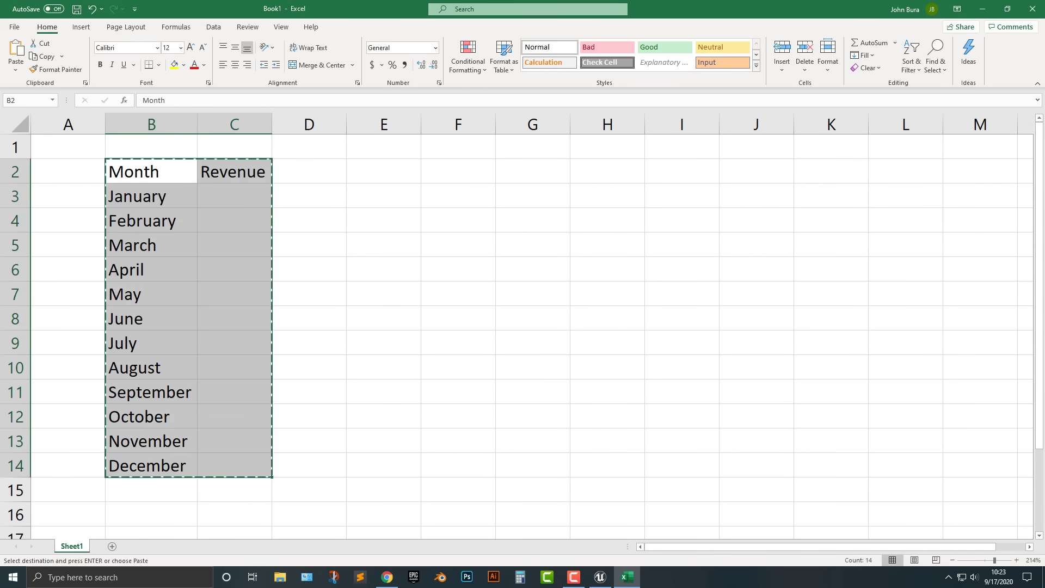
click(309, 171)
key(ctrl+v)
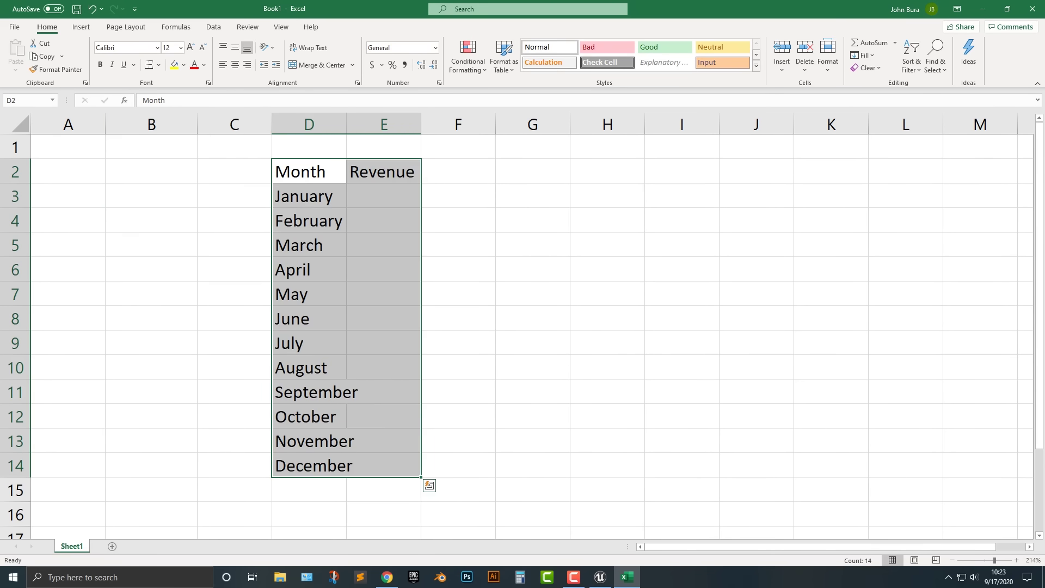
key(ctrl+z)
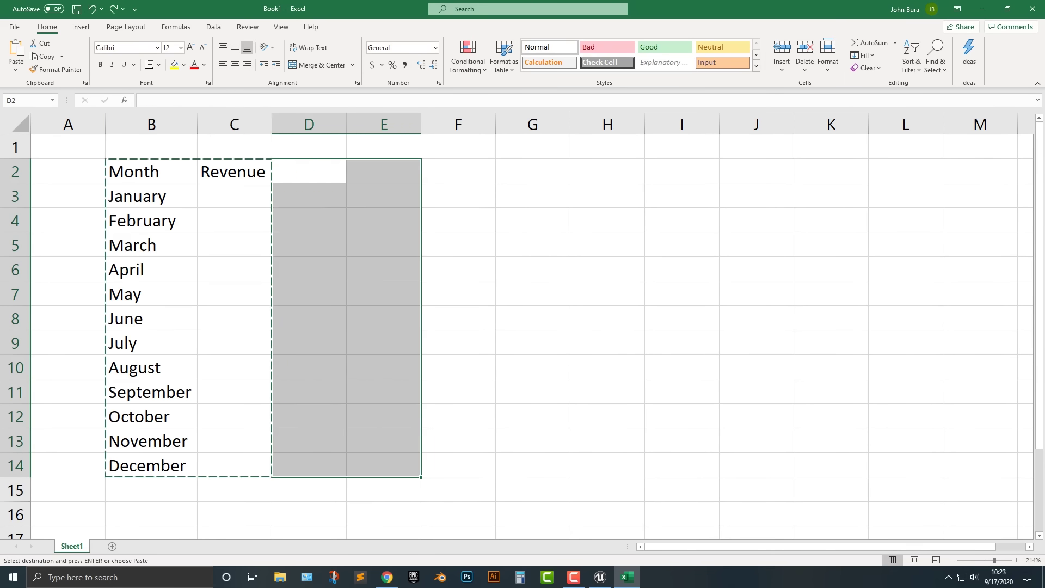
click(309, 195)
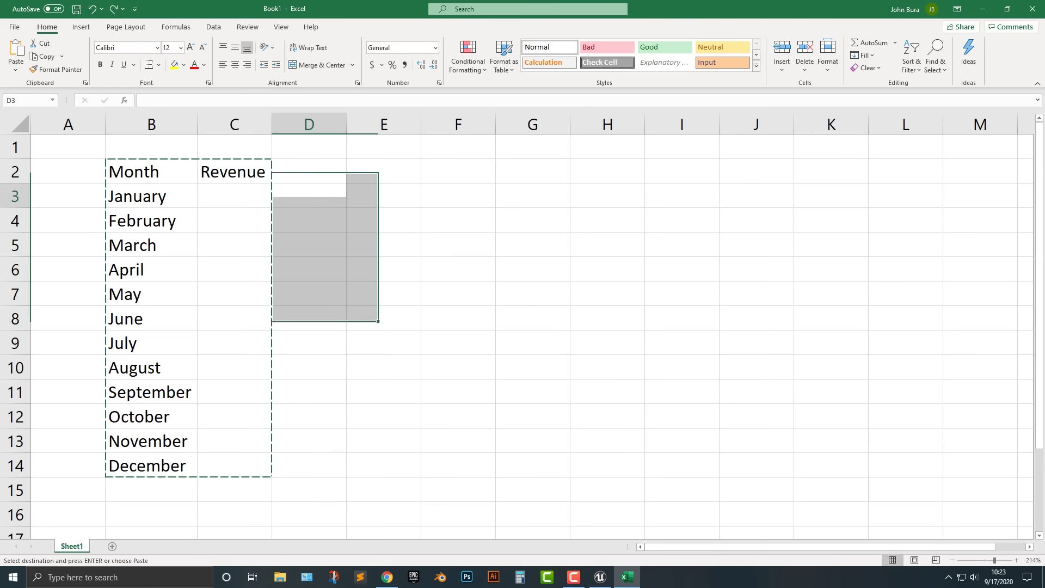
Enter the January to May revenues in C3:C7 as 222, 333, 444, 333 and 222.
click(234, 195)
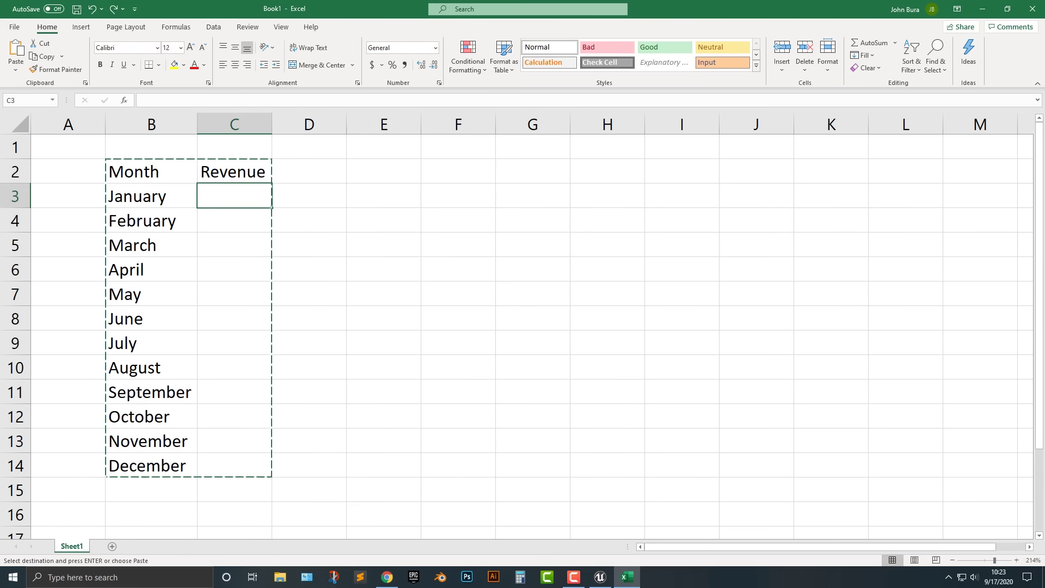
click(234, 220)
click(234, 196)
text(2)
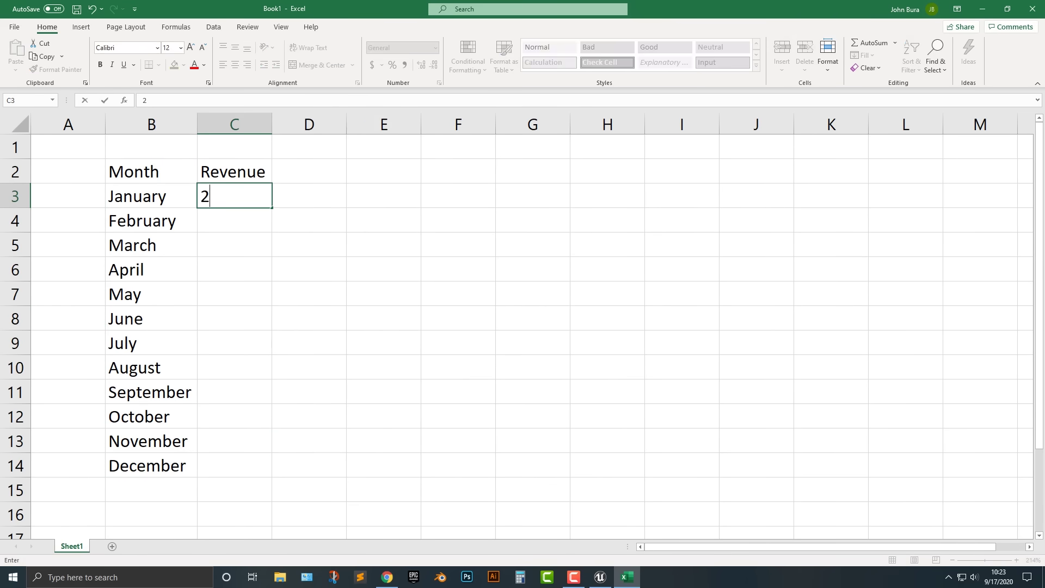
text(22)
key(Return)
text(333)
key(Return)
text(444)
key(Return)
text(333)
key(Return)
text(222)
key(Return)
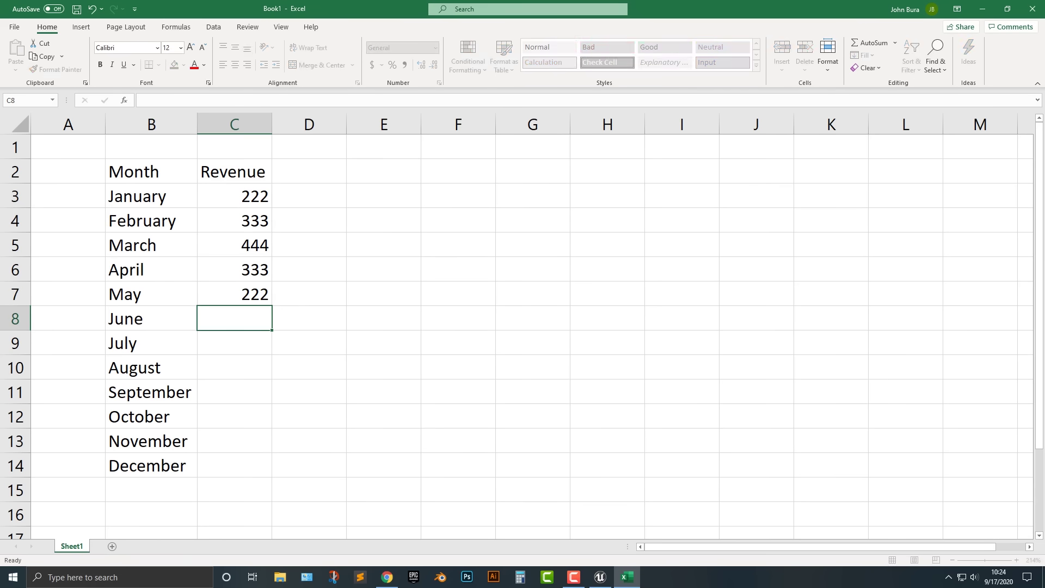
Copy the January to May revenues from C3:C7 into the June to October cells C8:C12.
drag(234, 196, 234, 294)
key(ctrl+c)
click(234, 318)
key(ctrl+v)
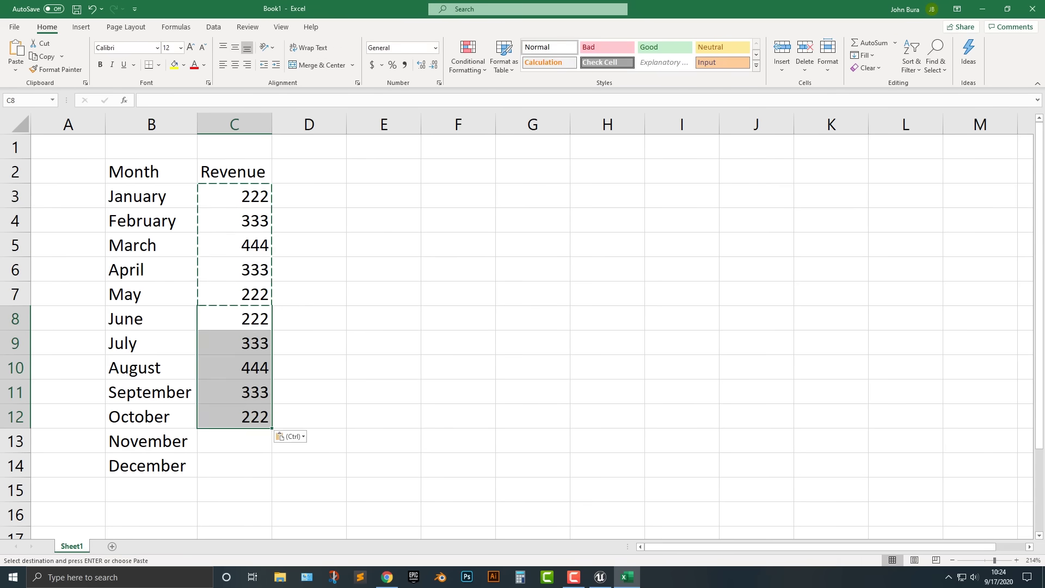
Move October's revenue value from C12 to the November cell C13 and select the emptied October cell.
click(234, 417)
key(ctrl+x)
click(234, 441)
key(ctrl+v)
click(234, 417)
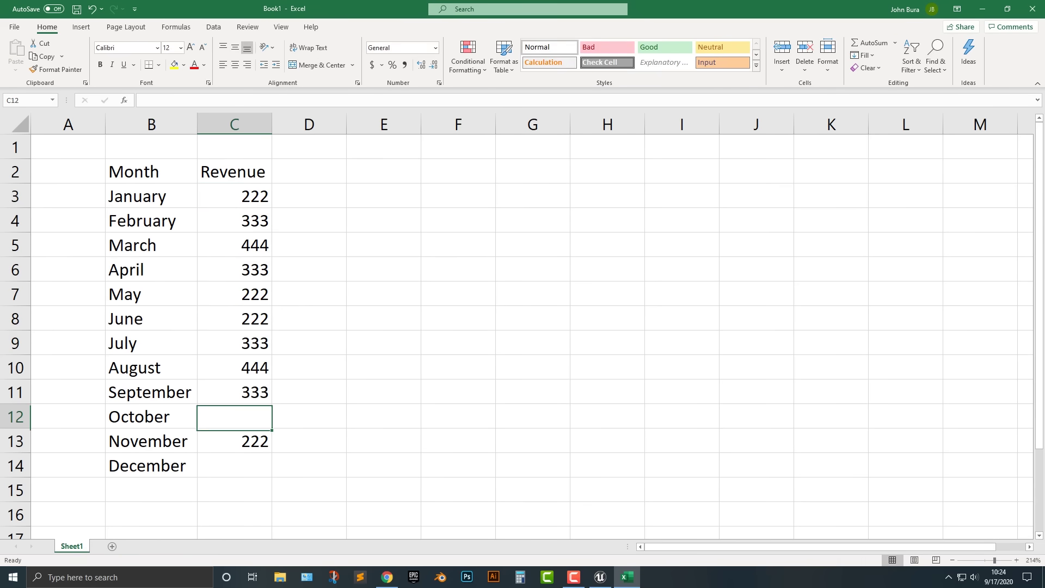
Enter 555 as October's revenue in C12 and 333 as December's revenue in C14.
text(4)
key(shift+Left)
text(555)
key(Return)
key(Return)
text(333)
key(Tab)
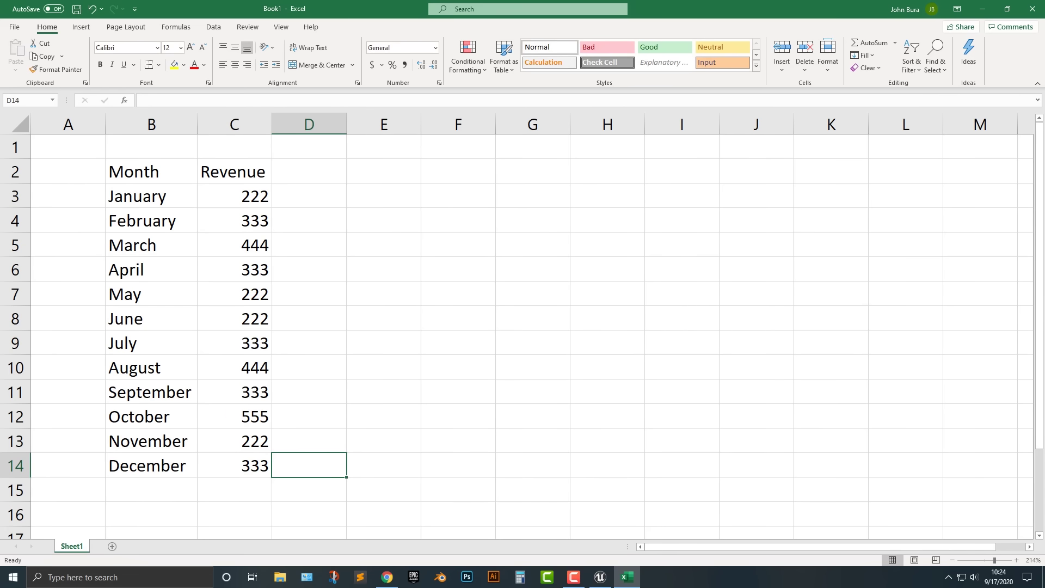
Make the Month and Revenue headers in B2:C2 bold.
drag(152, 171, 234, 172)
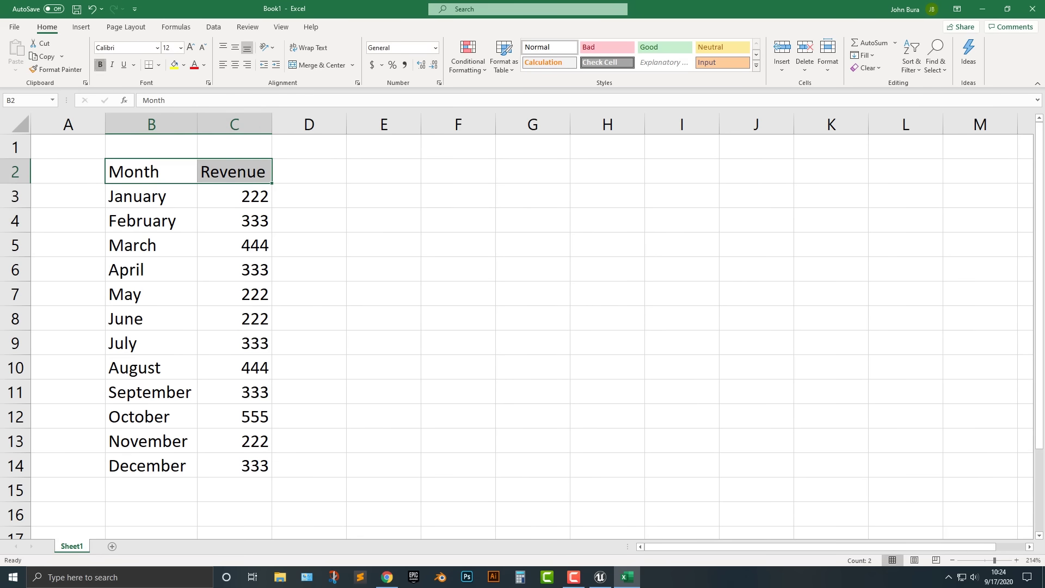
click(101, 64)
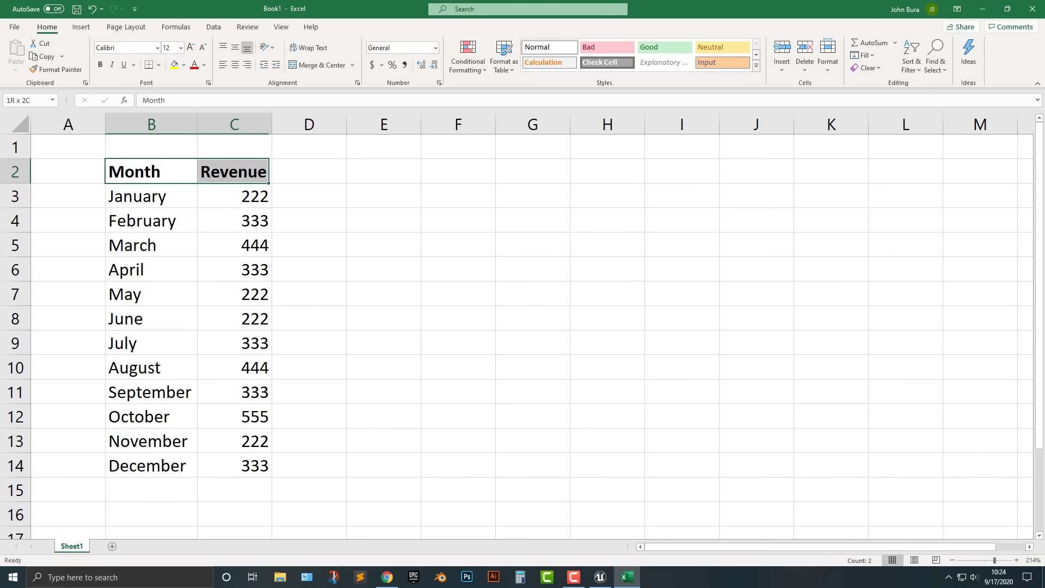
drag(234, 171, 152, 172)
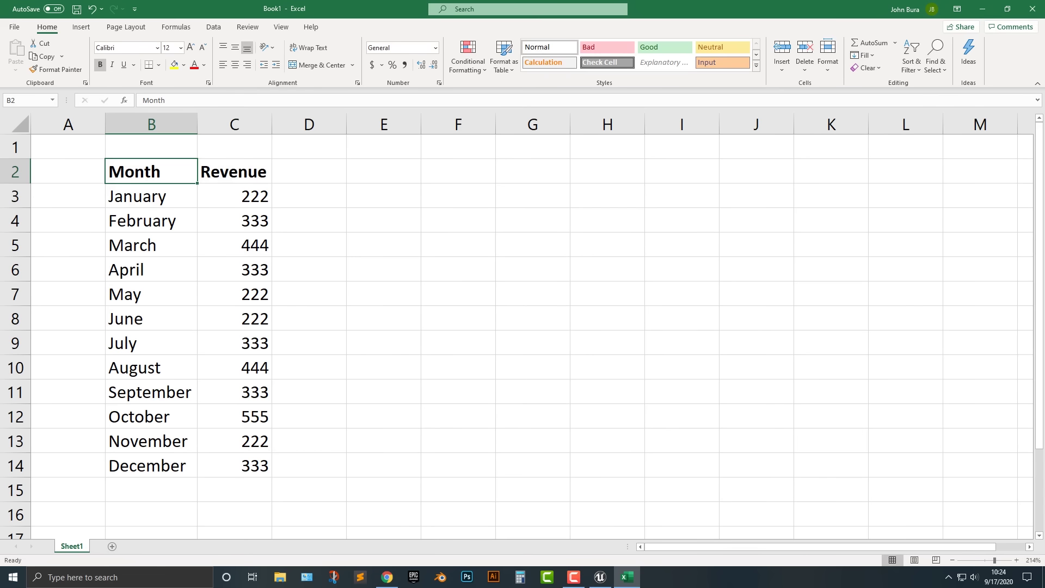
Try a bottom border under the Month and Revenue headers in B2:C2, and undo it.
click(151, 147)
drag(152, 172, 234, 172)
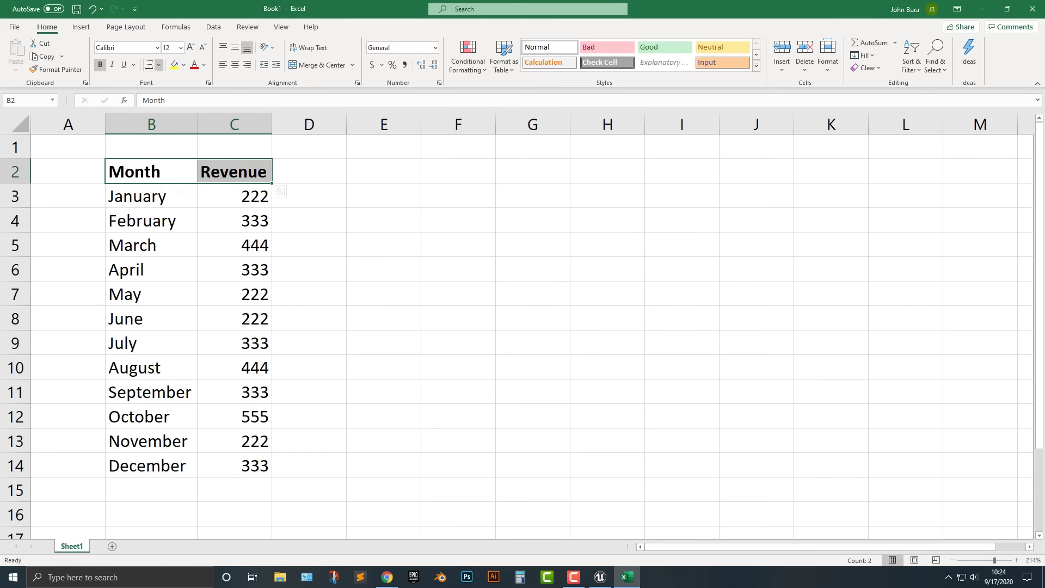
click(149, 65)
click(384, 269)
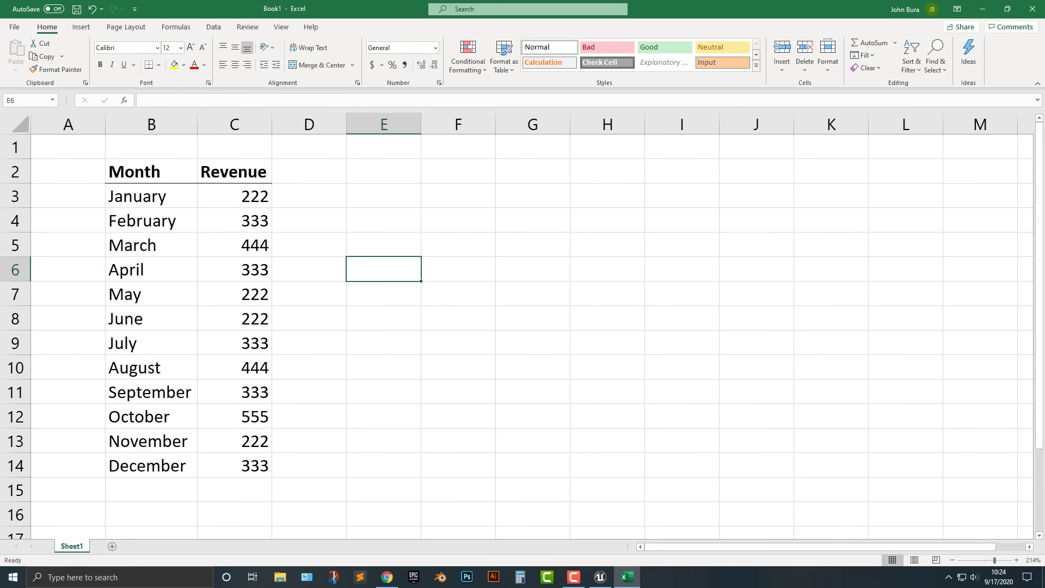
key(ctrl+z)
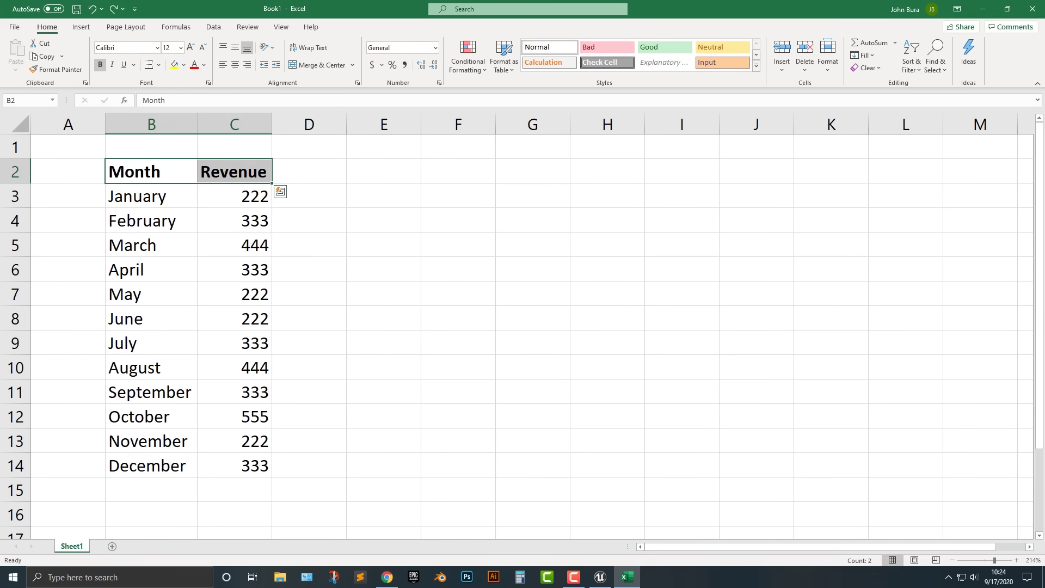
Try thick outside borders around the header cells B2:C2, and undo them.
click(159, 65)
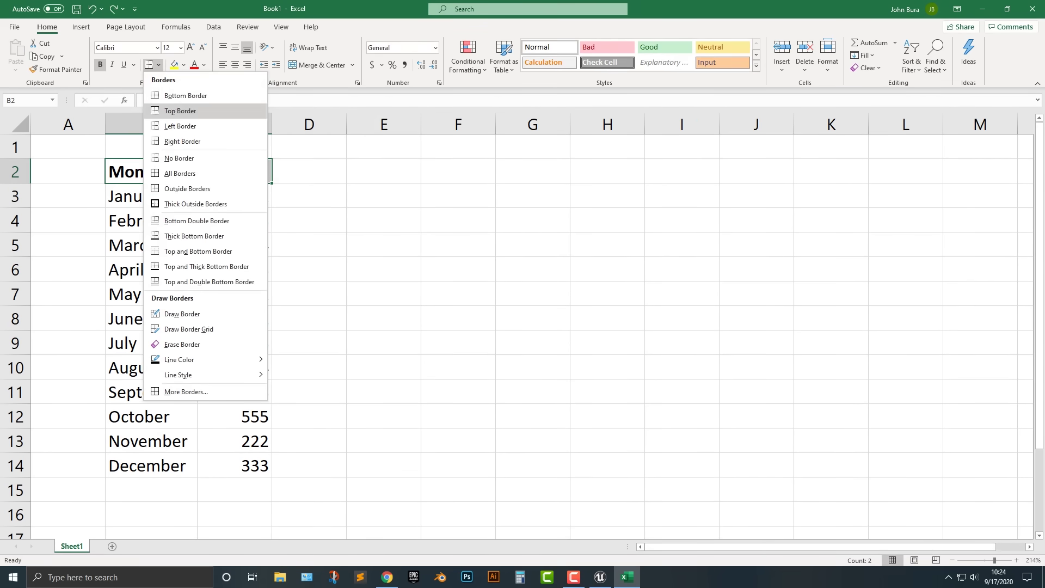
click(196, 203)
click(308, 171)
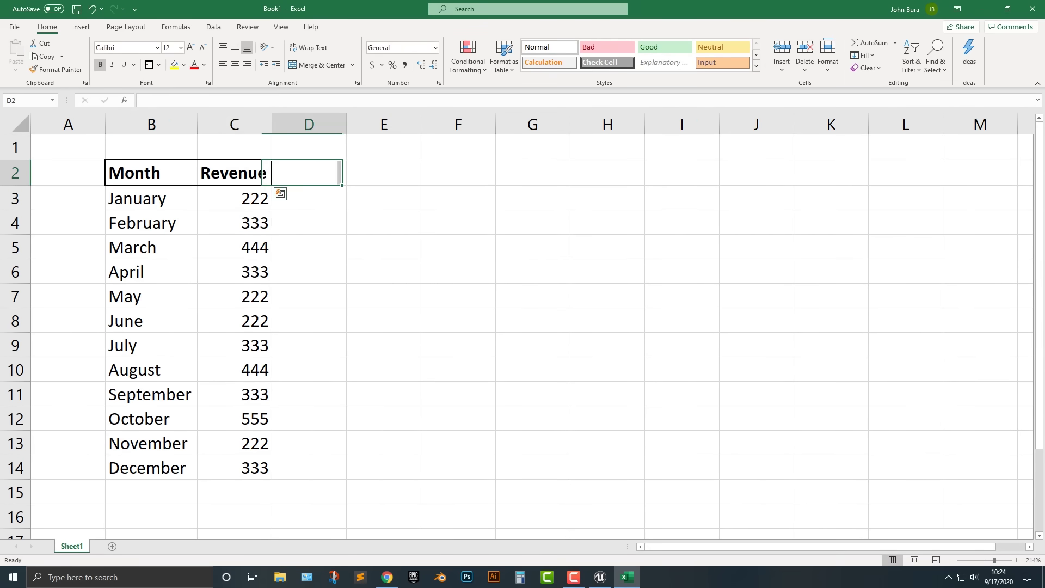
key(ctrl+z)
key(ctrl+z)
key(ctrl+z)
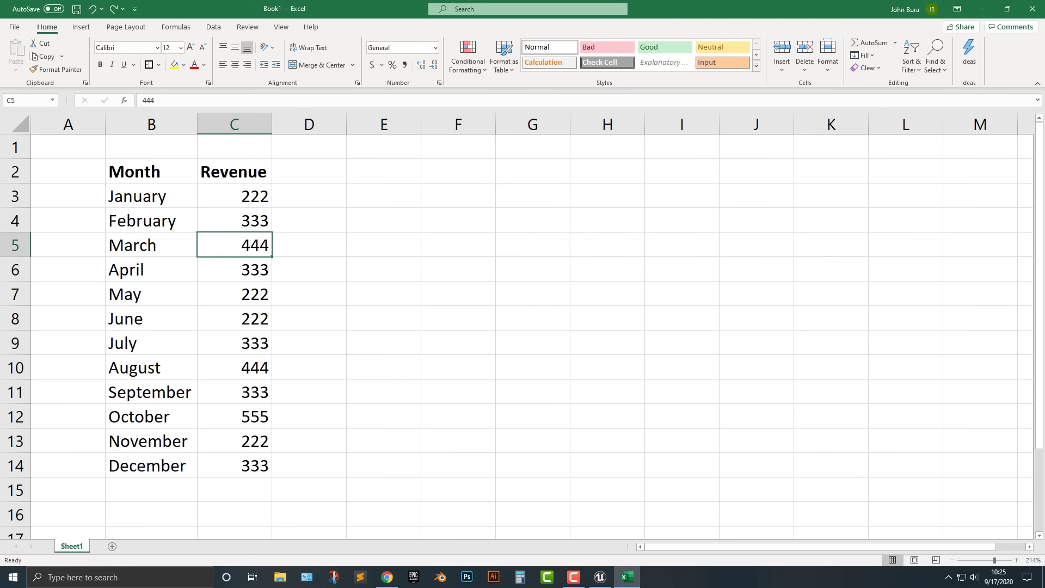
Enlarge the headers in B2:C2 to 14 pt and widen column C so the Revenue header fits.
drag(151, 172, 240, 172)
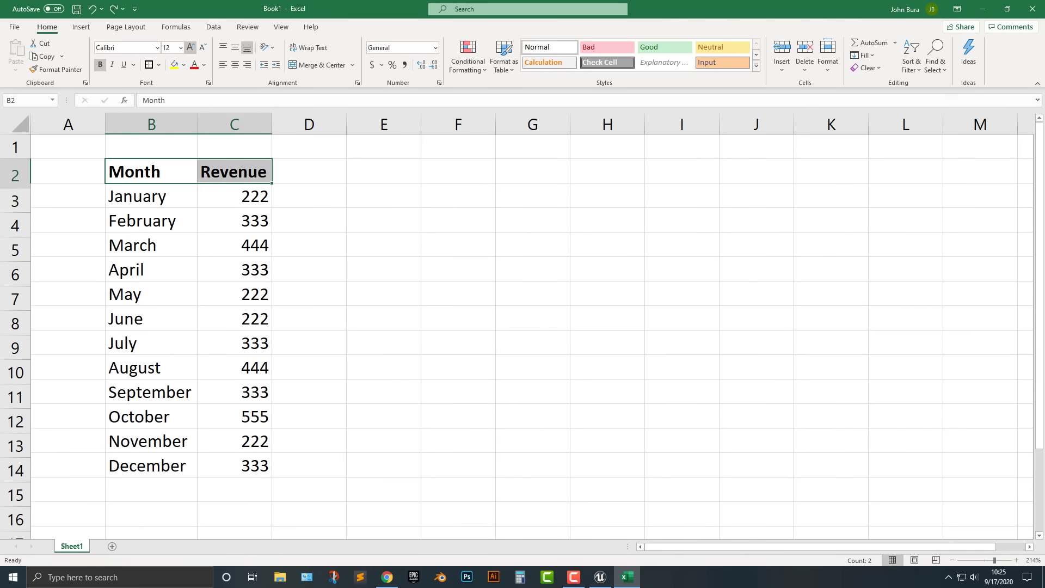
click(190, 47)
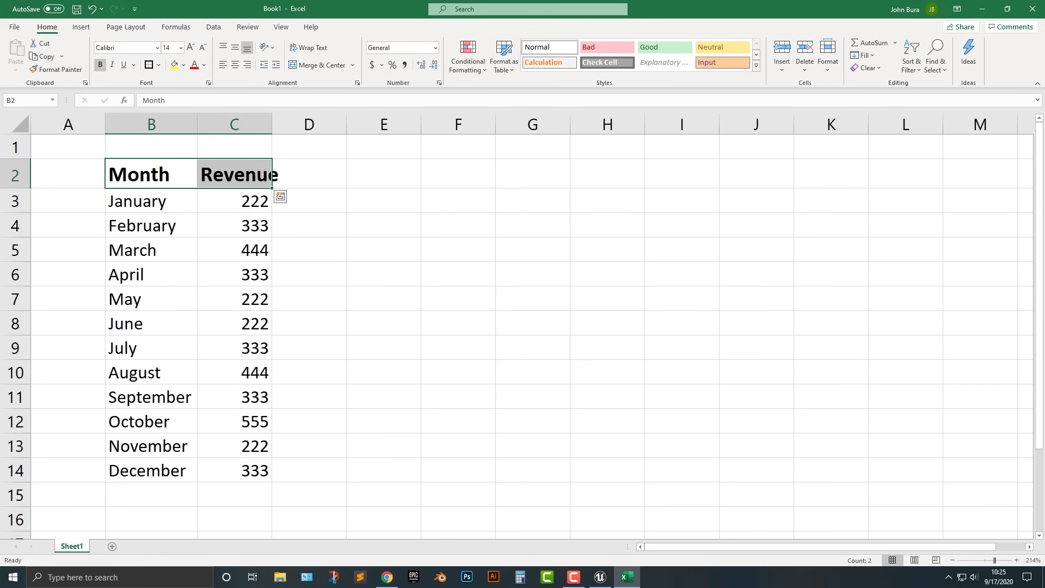
click(234, 147)
drag(272, 124, 282, 124)
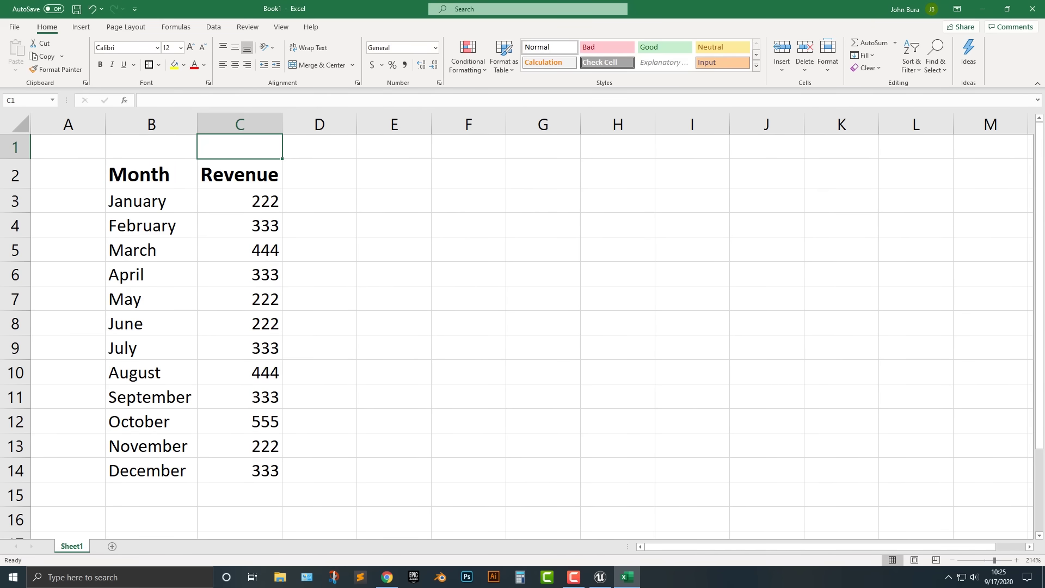
Try different decimal settings on the revenues in C3:C14, ending with two decimal places.
drag(261, 200, 262, 469)
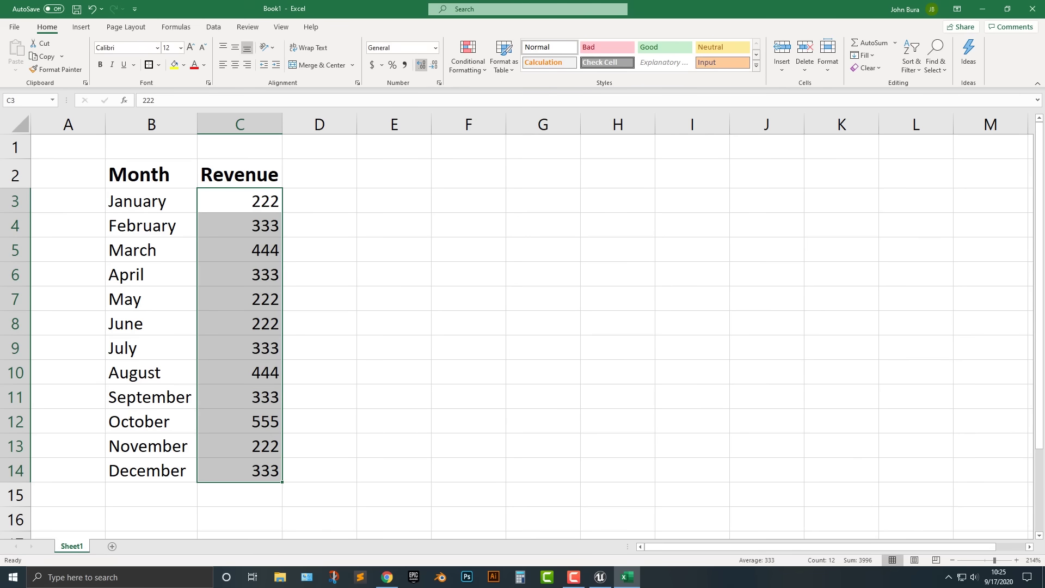
click(421, 65)
click(421, 65)
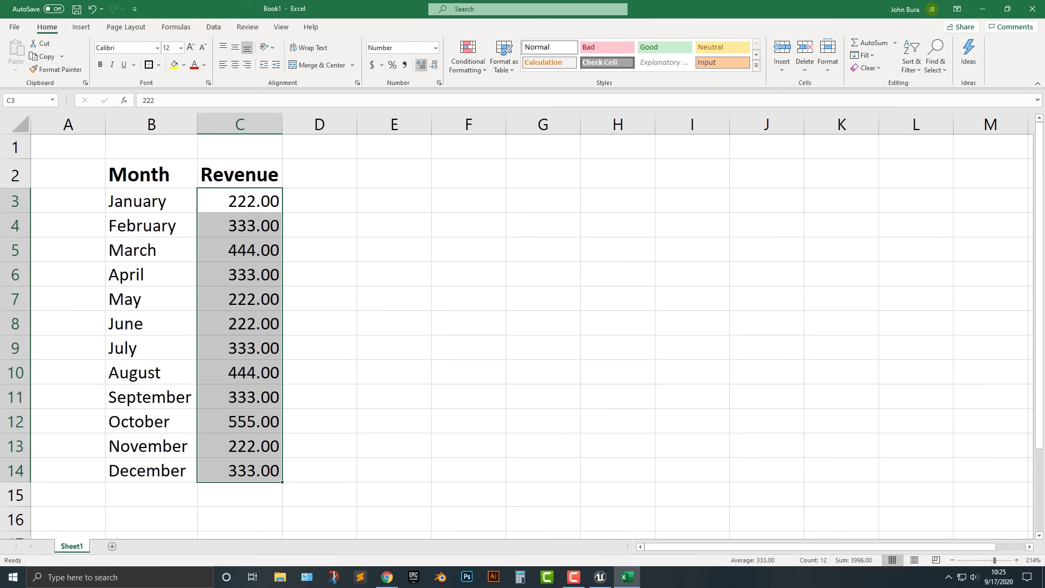
click(420, 64)
click(433, 65)
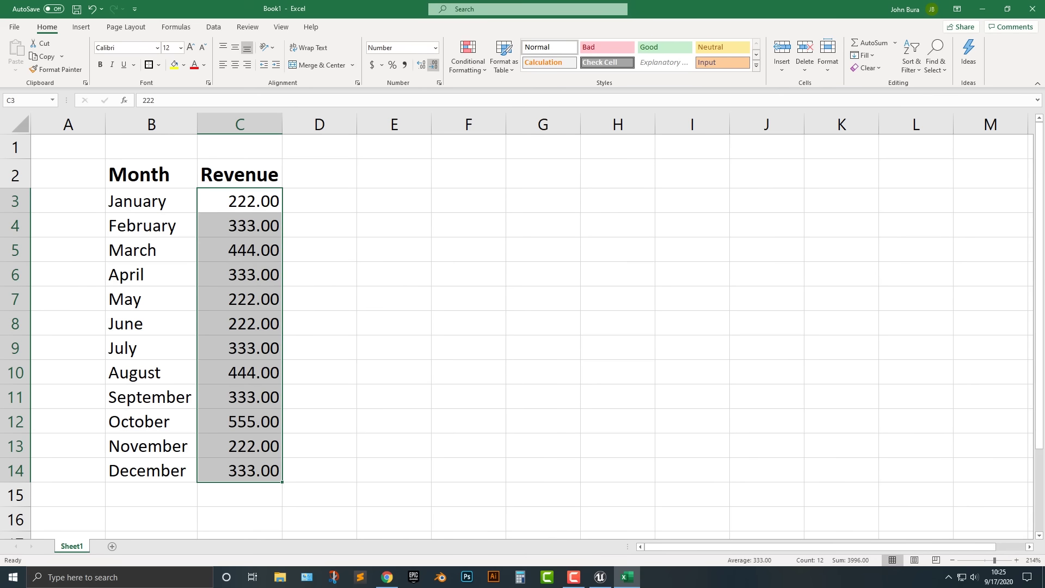
click(433, 65)
click(433, 65)
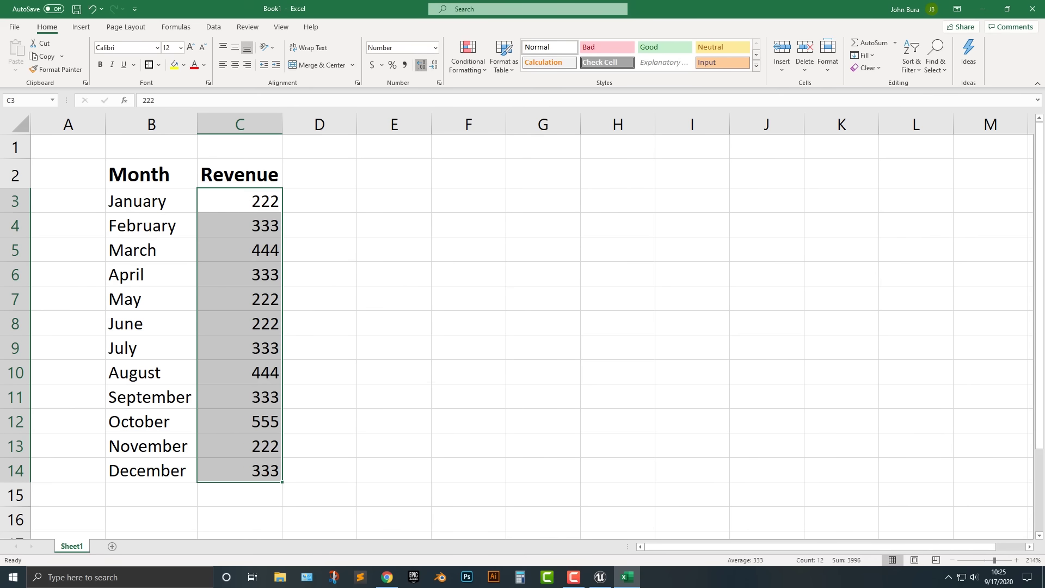
click(421, 65)
click(421, 65)
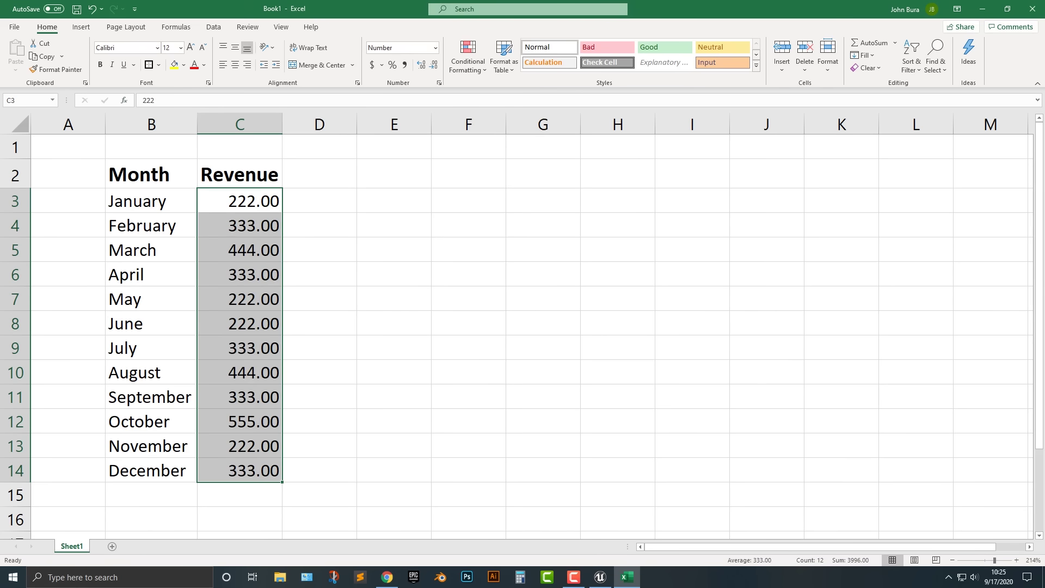
Apply the dollar Accounting number format to all of column C and widen the column to fit the Revenue header.
click(239, 124)
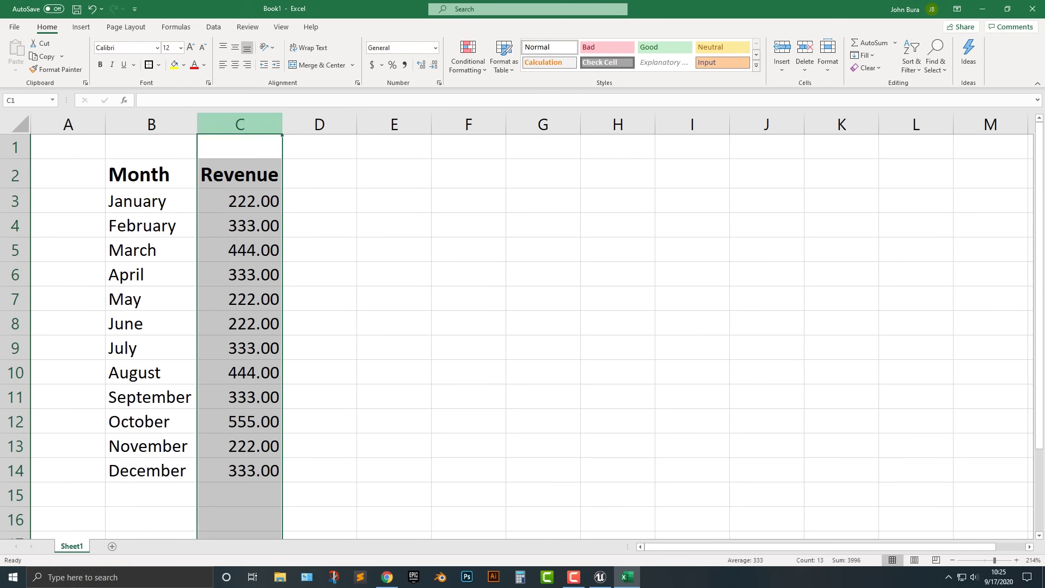
scroll(521, 336, down, 4)
scroll(521, 336, up, 4)
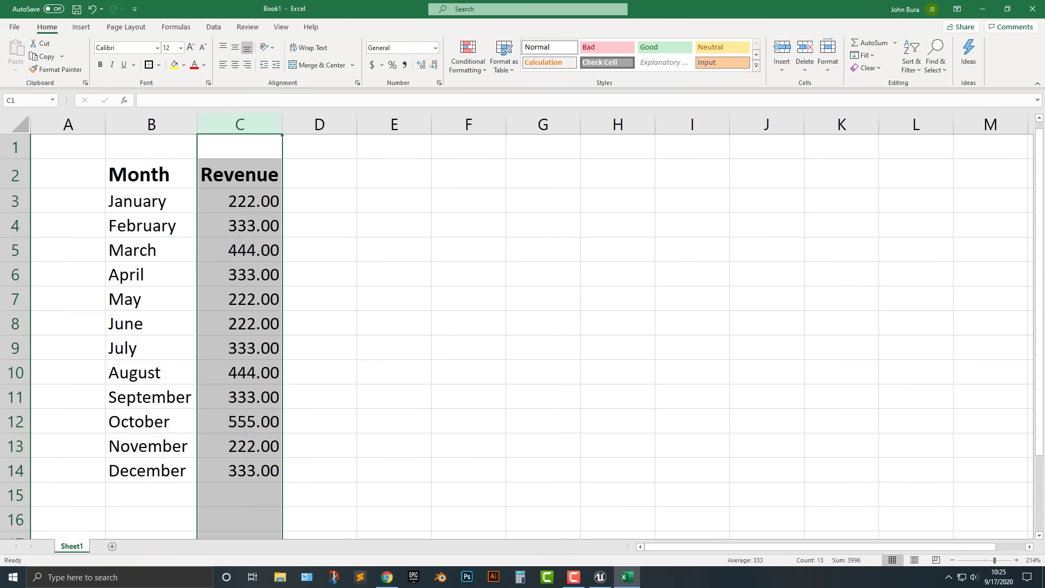
click(151, 124)
click(239, 124)
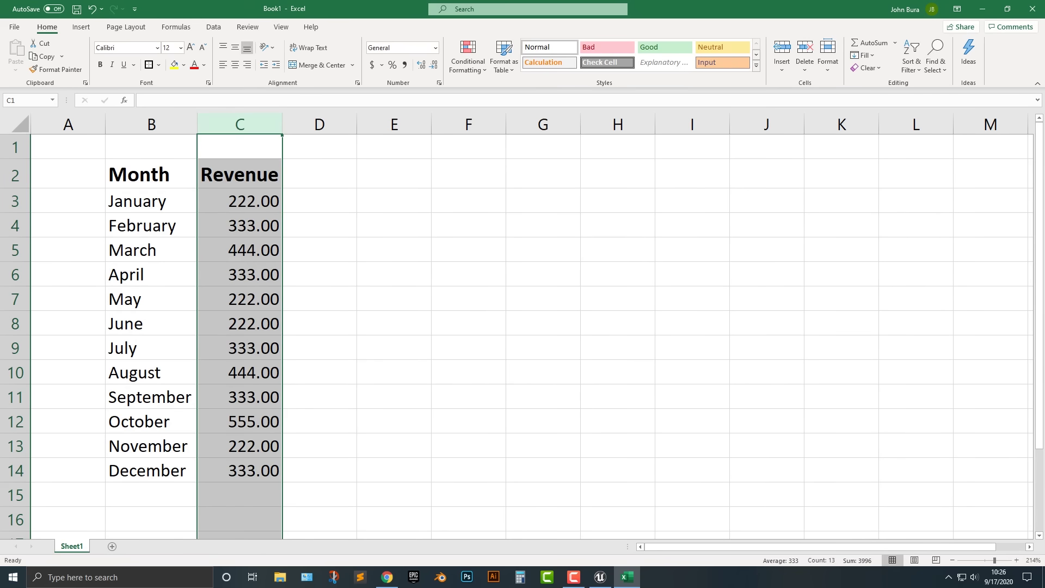
click(372, 65)
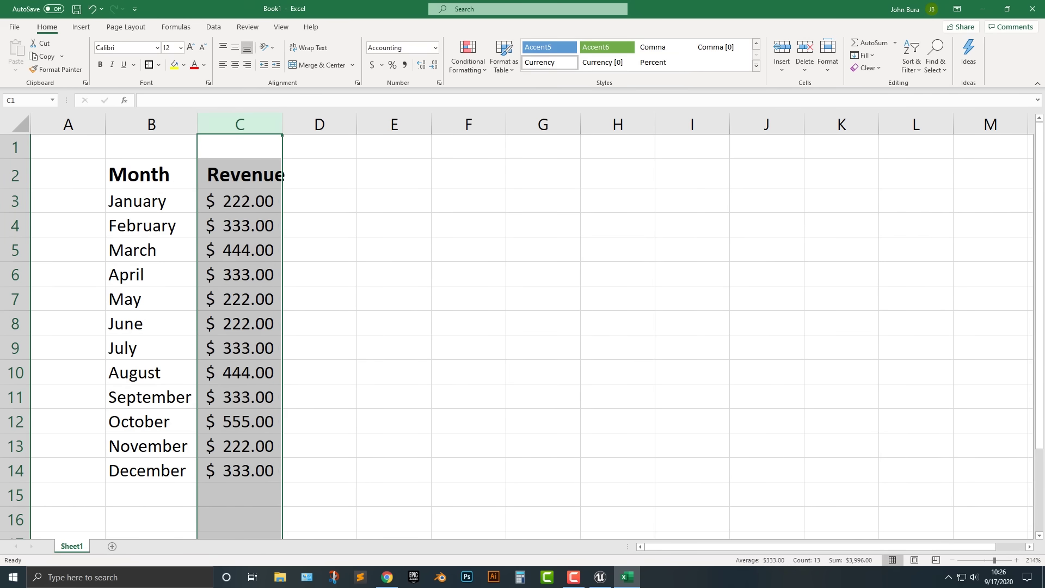
click(319, 201)
drag(282, 124, 292, 124)
drag(245, 201, 245, 469)
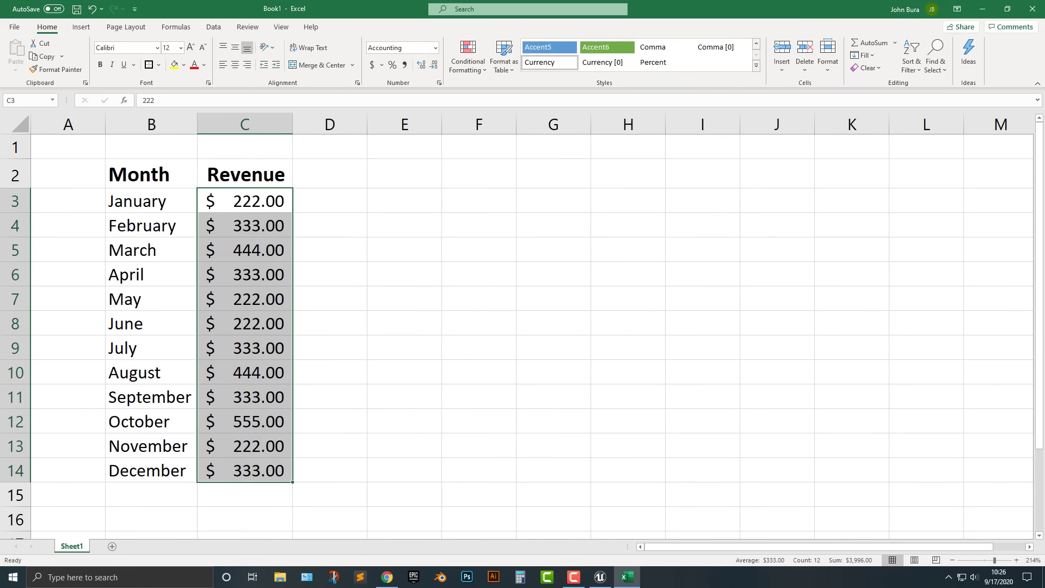
click(329, 298)
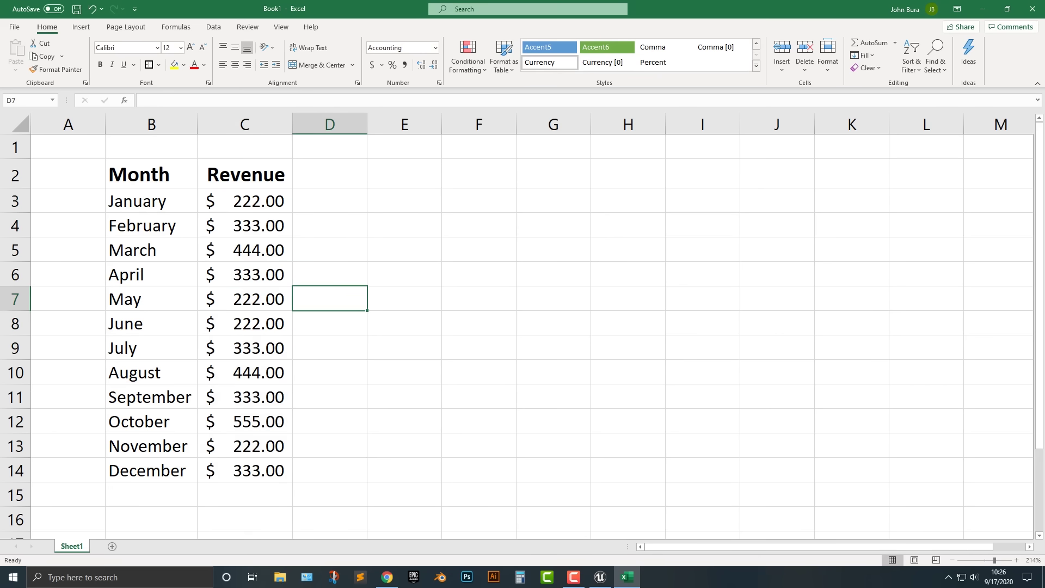
drag(245, 201, 245, 469)
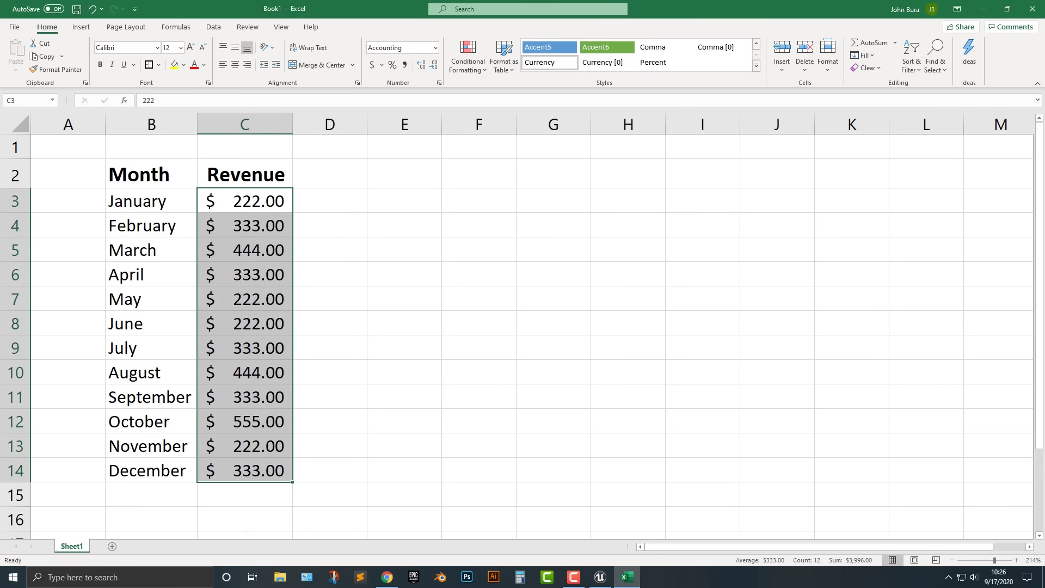
click(244, 124)
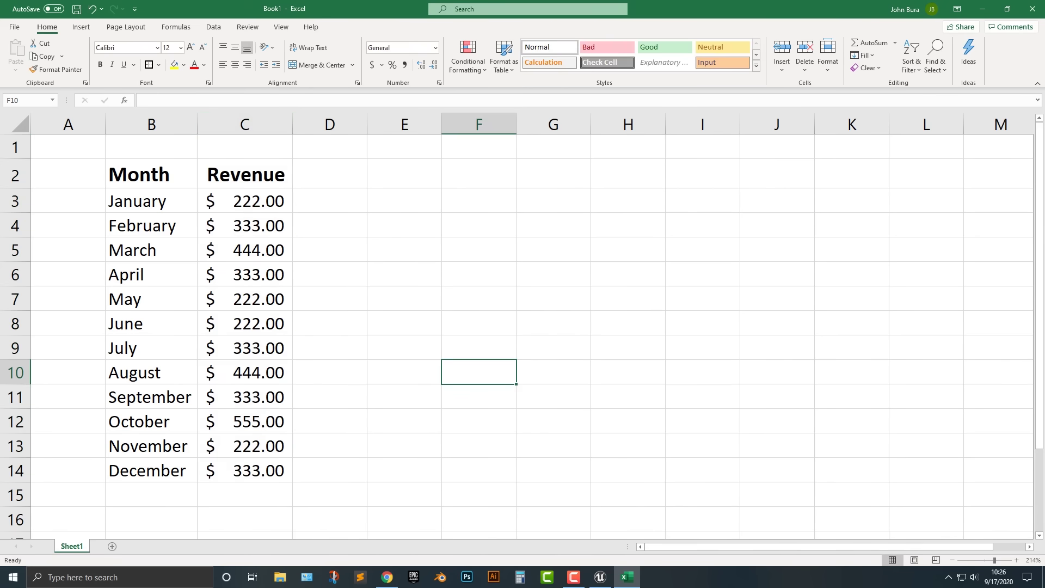
Enter the heading Totals in E2.
click(404, 200)
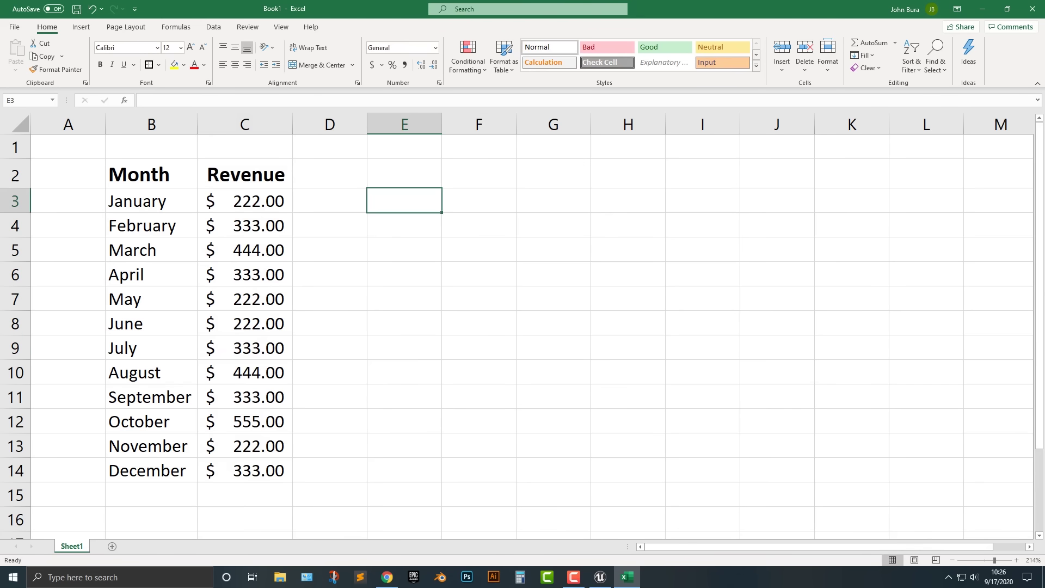
click(404, 174)
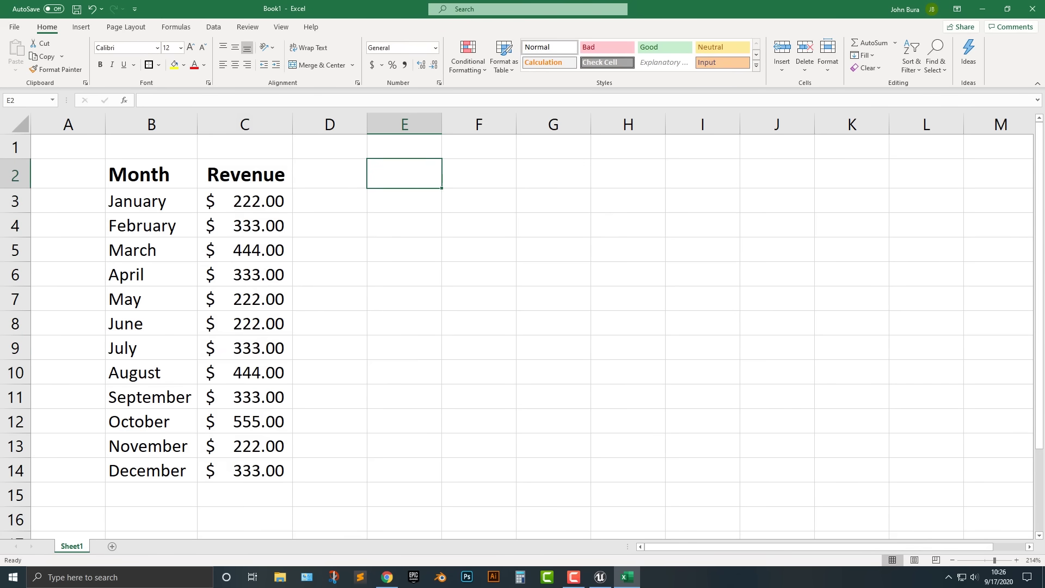
text(Tota)
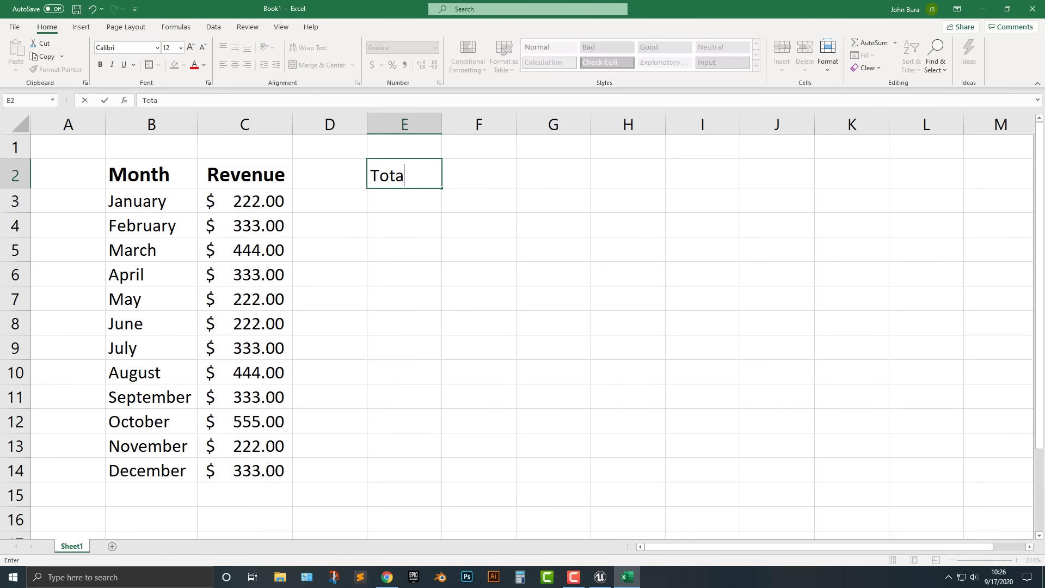
text(l)
text( Reve)
key(BackSpace)
key(BackSpace)
key(BackSpace)
key(BackSpace)
key(BackSpace)
text(s)
key(Return)
key(Return)
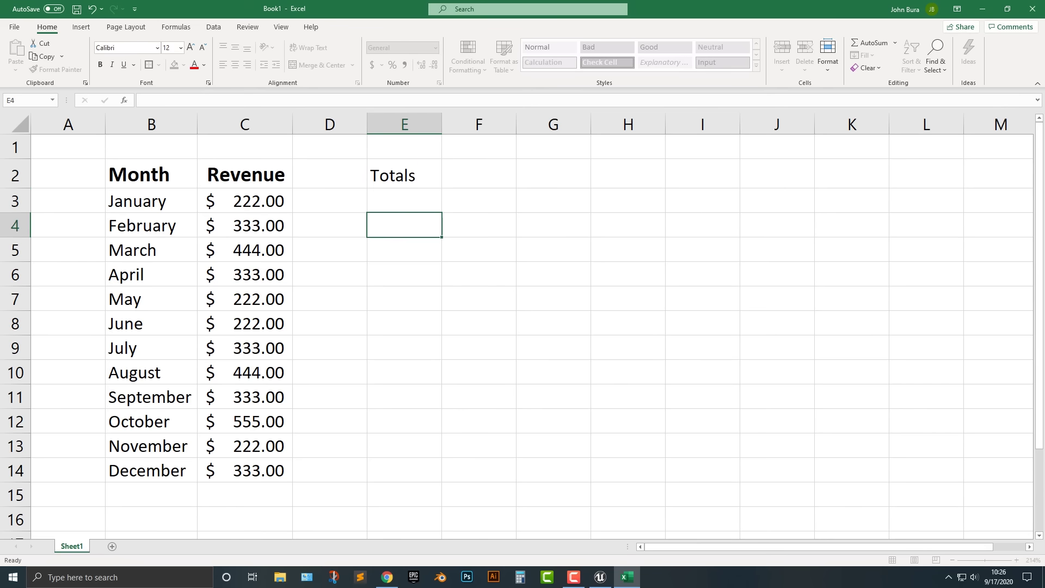
Add the labels Total Revenue in E3 and Average in E4.
key(Up)
text(Total Revenu)
key(BackSpace)
text(ue)
key(Return)
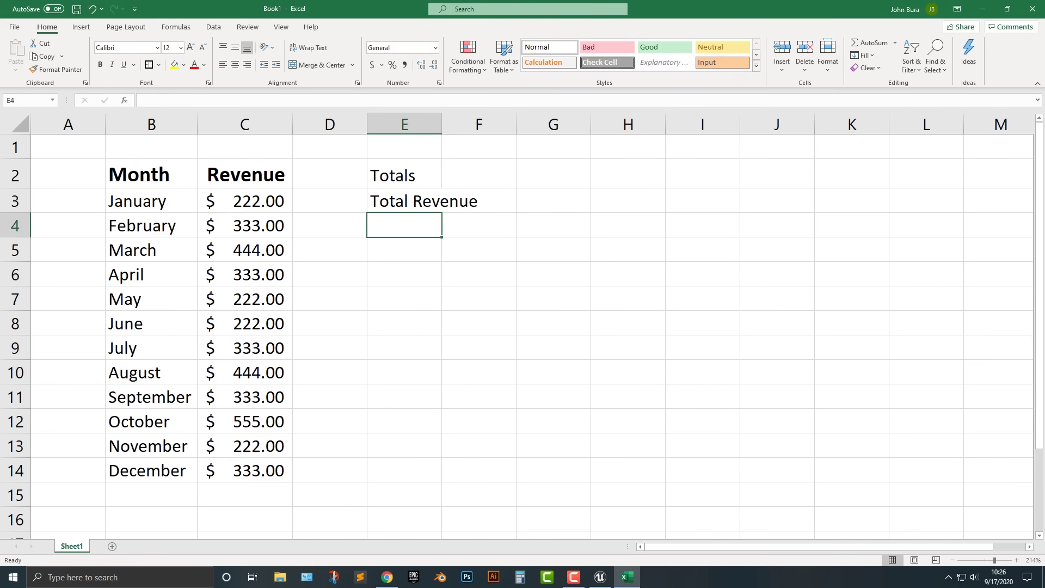
text(Average)
key(Return)
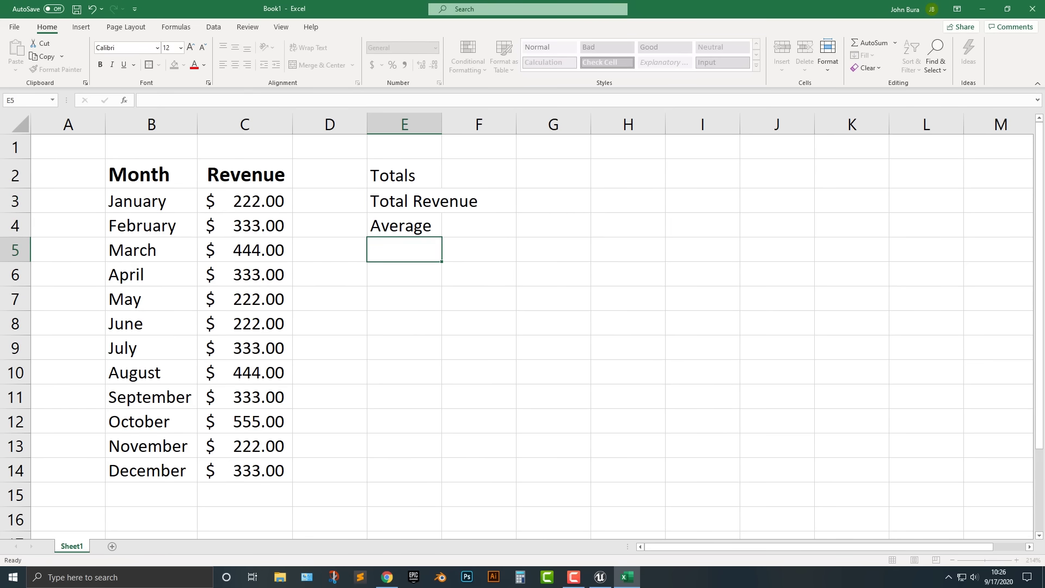
Make the Totals, Total Revenue and Average labels in E2:E4 bold.
key(Up)
key(Up)
key(Up)
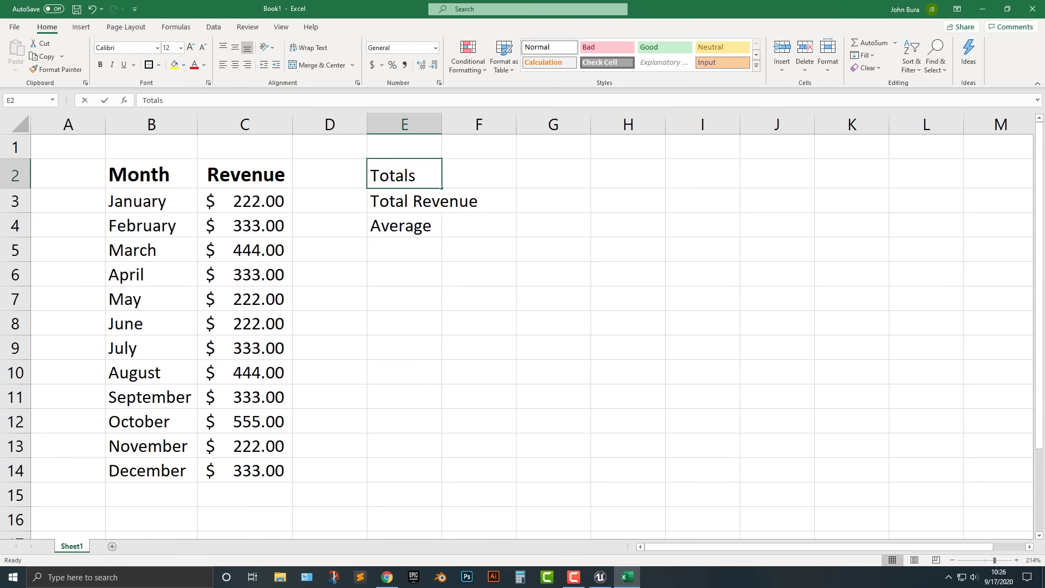
double_click(409, 174)
mouse_move(404, 249)
mouse_down()
mouse_move(404, 174)
mouse_move(404, 226)
mouse_up()
click(404, 174)
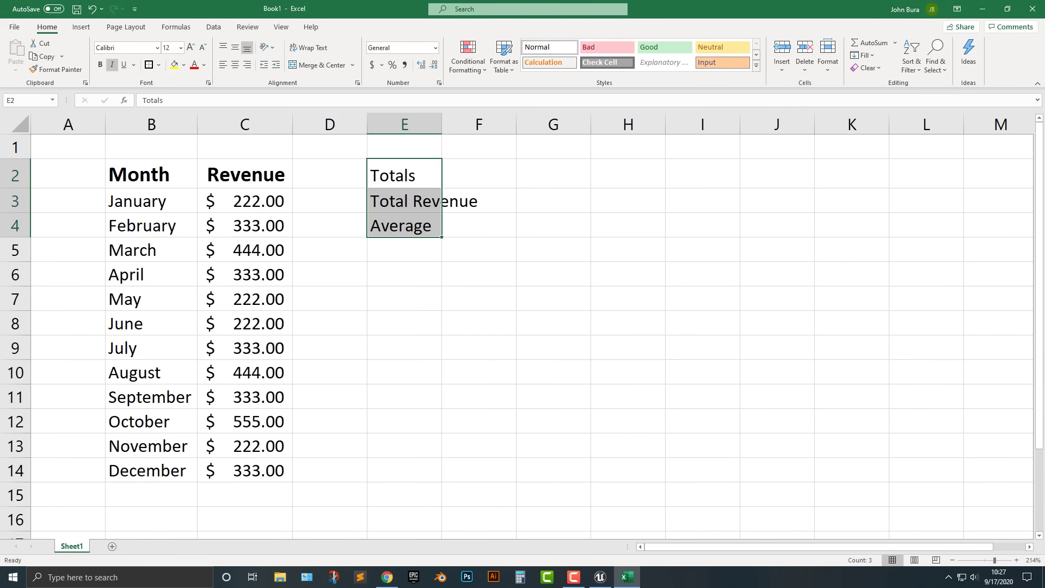
click(99, 65)
Widen column E so the Total Revenue label fits inside its cell.
drag(245, 201, 245, 470)
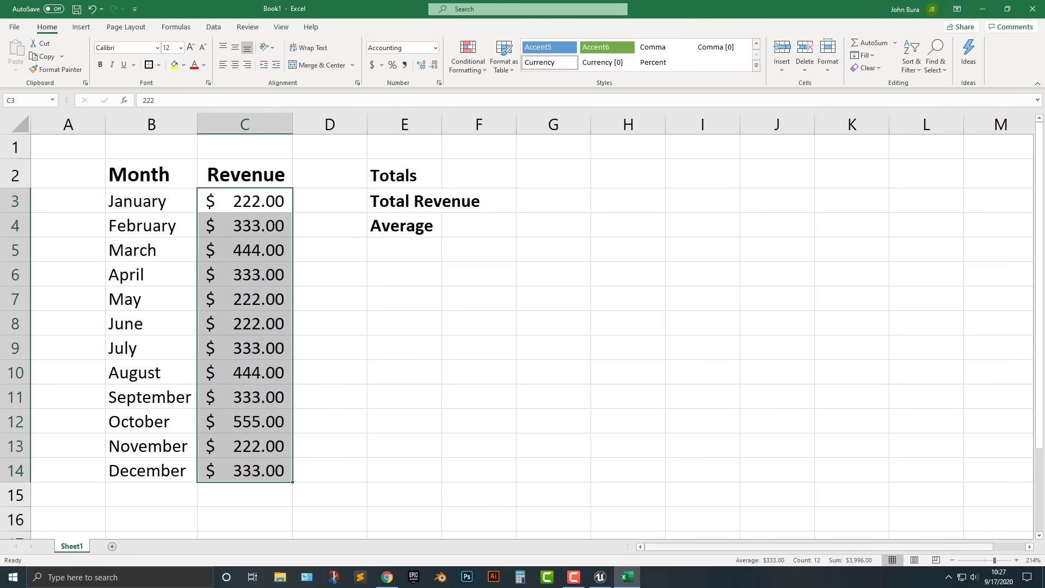
click(478, 174)
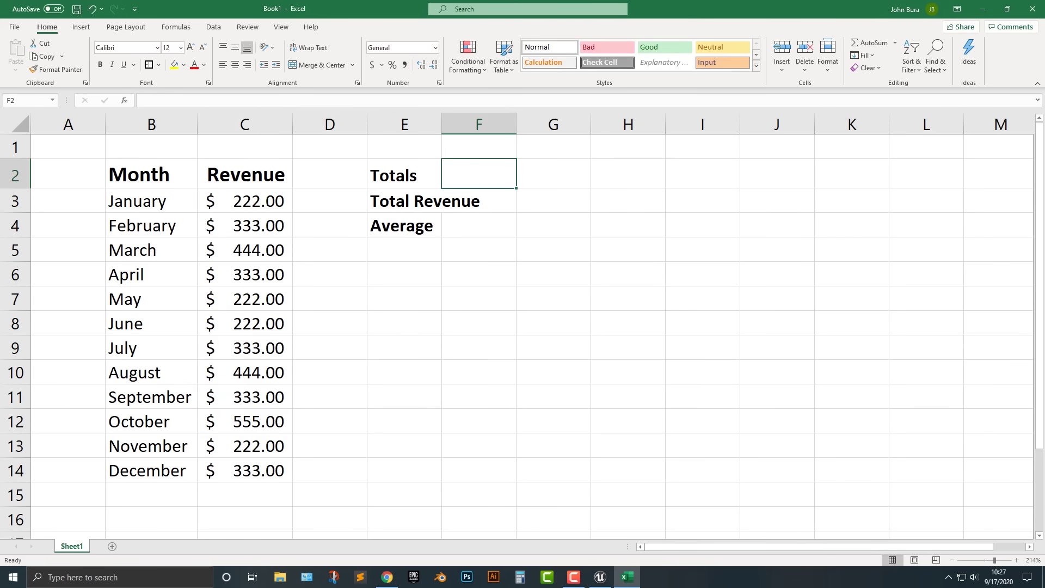
drag(442, 124, 482, 124)
Reduce the font size of the Total Revenue and Average labels in column E to 10.
drag(425, 200, 479, 255)
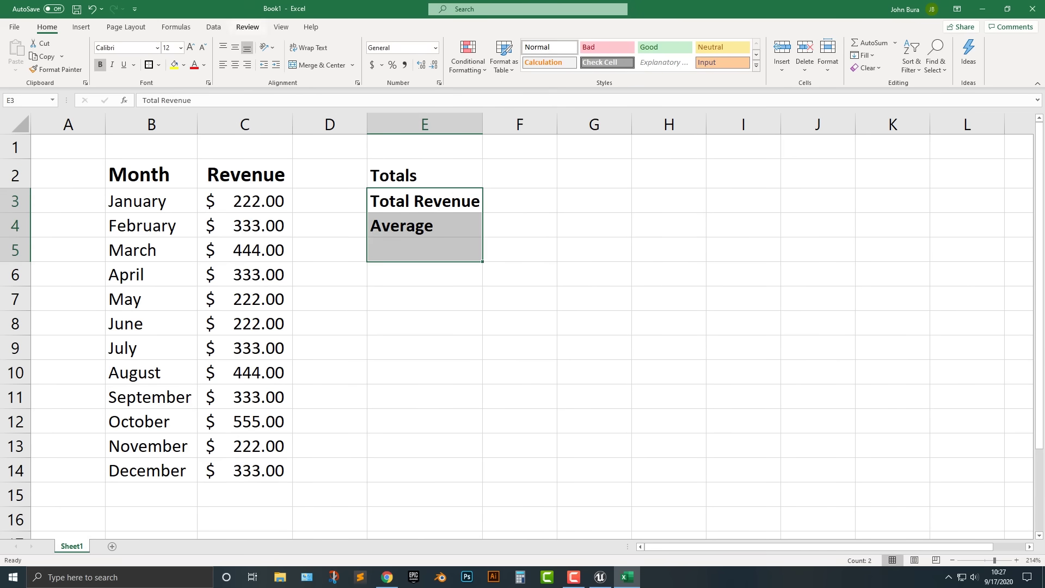
click(202, 47)
click(202, 48)
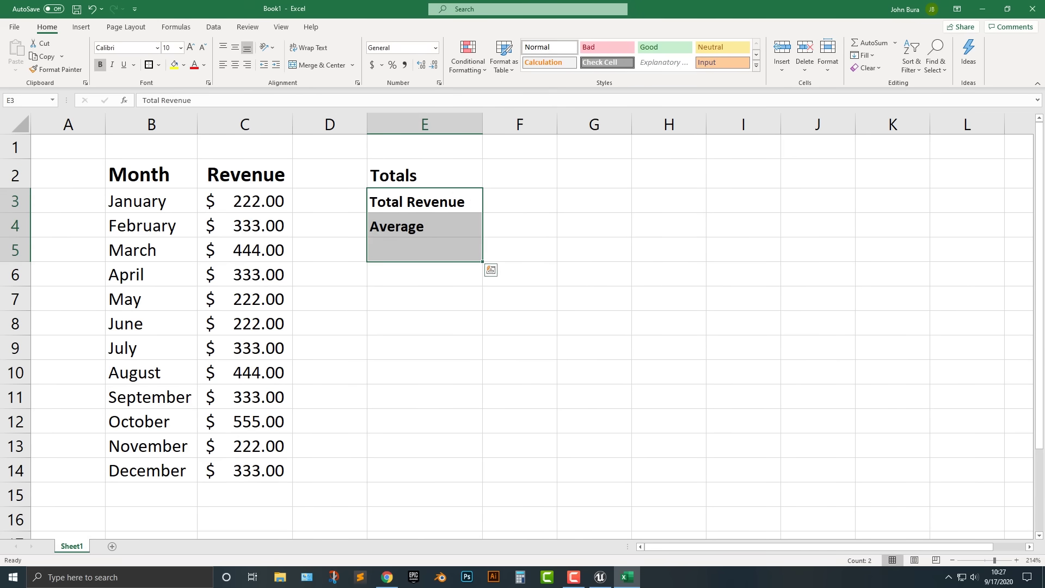
Remove bold from the Total Revenue and Average labels in E3:E4 and make them italic.
click(519, 225)
drag(425, 201, 424, 225)
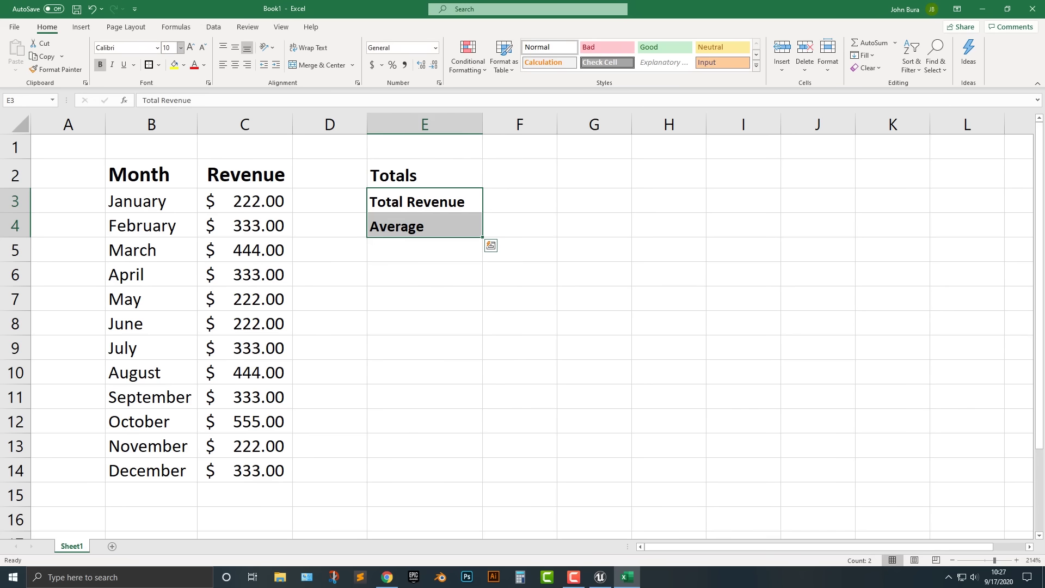
click(100, 64)
click(112, 64)
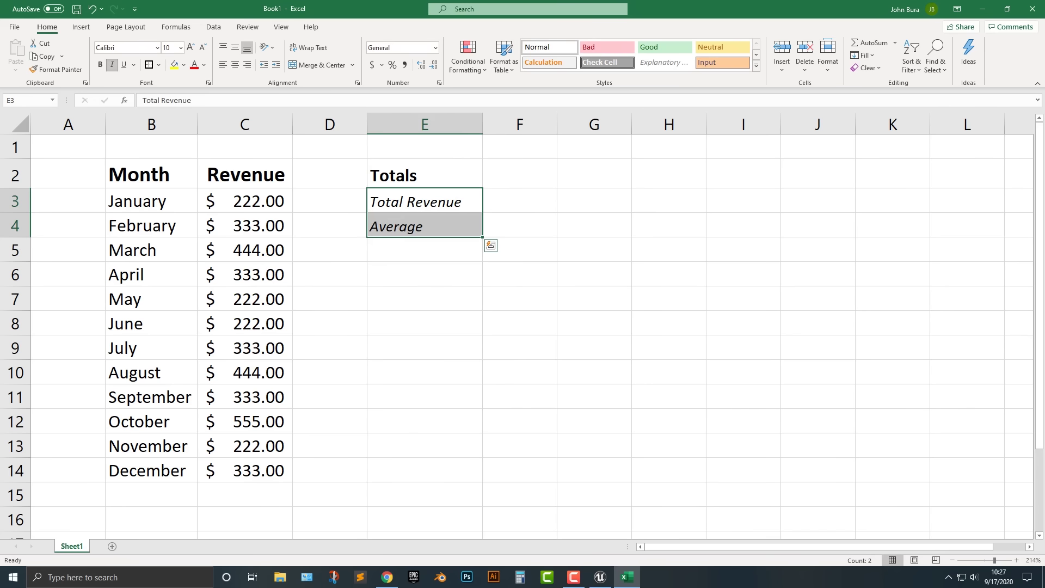
click(425, 226)
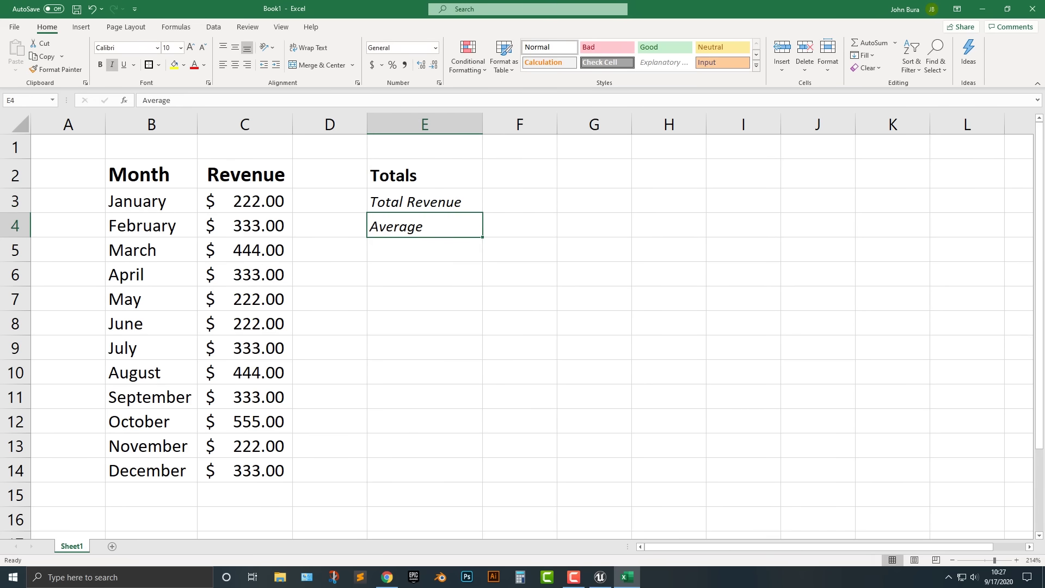
Enter the formula =SUM(C3:C14) in F3 to calculate the total revenue.
click(519, 201)
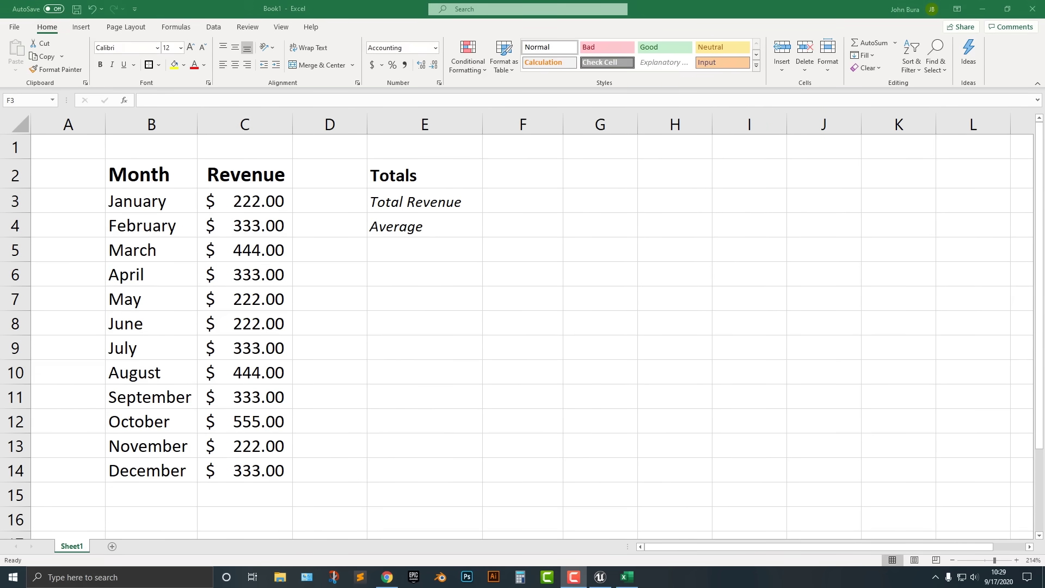
text(=)
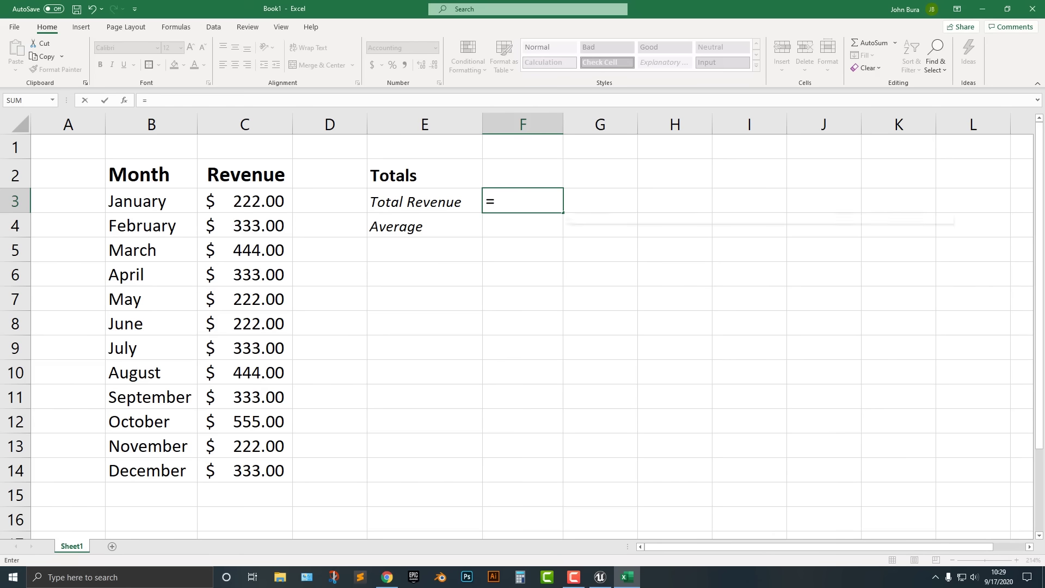
text(sum()
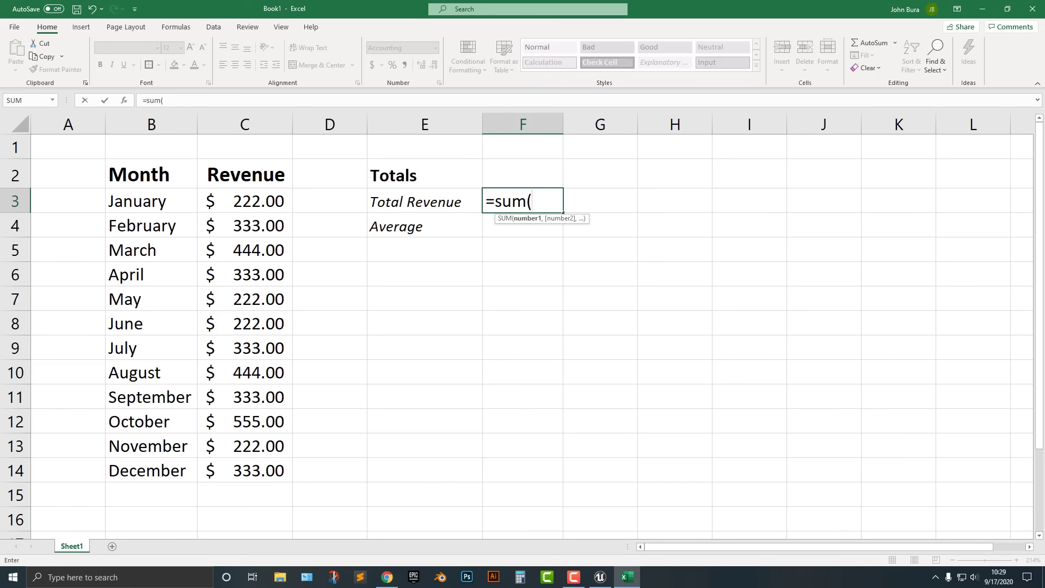
mouse_move(245, 201)
mouse_down()
mouse_move(283, 231)
mouse_move(283, 471)
mouse_up()
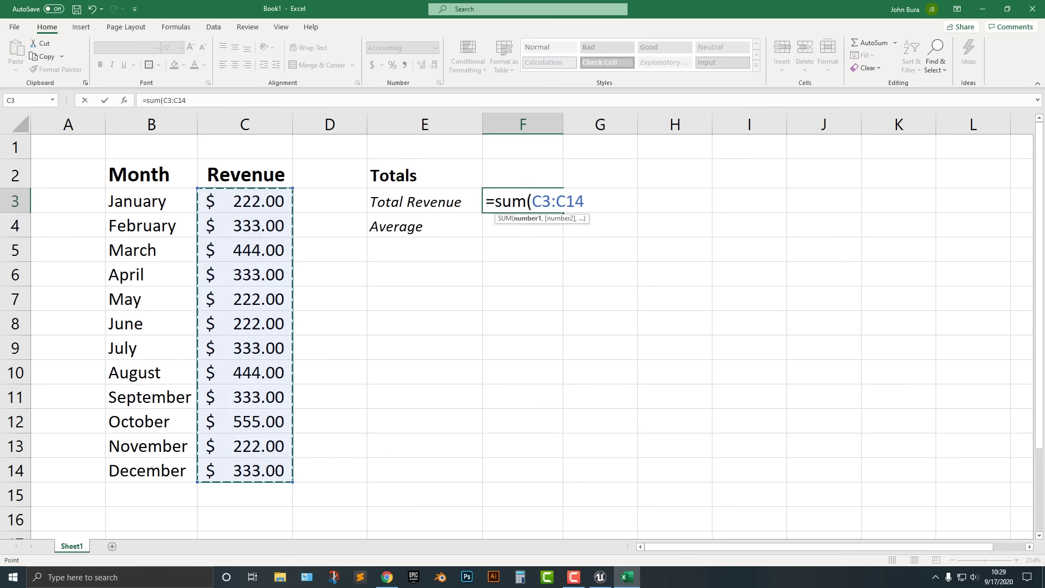
text())
key(Return)
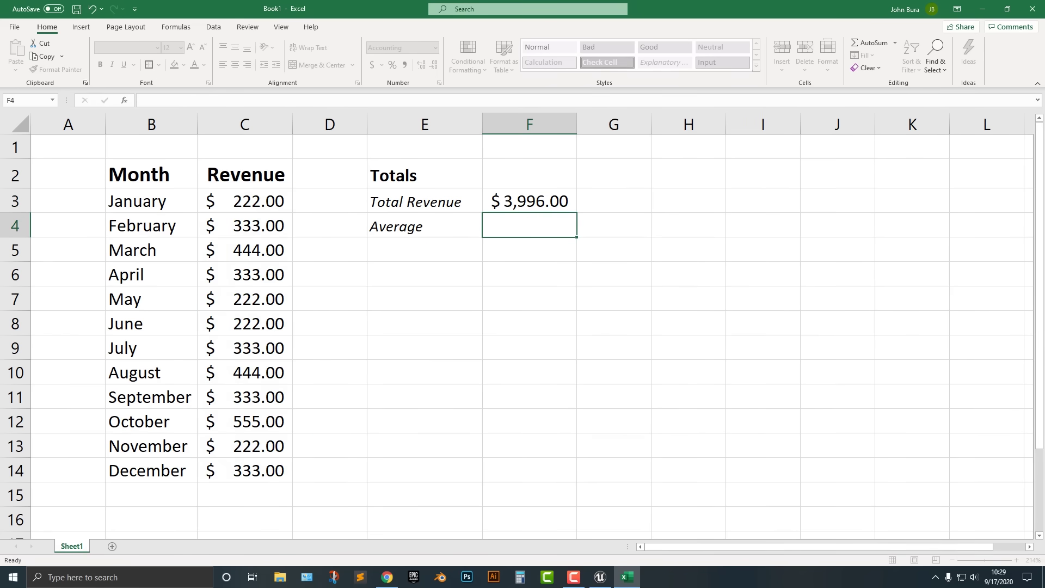
Change the January revenue in C3 to 444.
click(245, 201)
drag(245, 201, 245, 471)
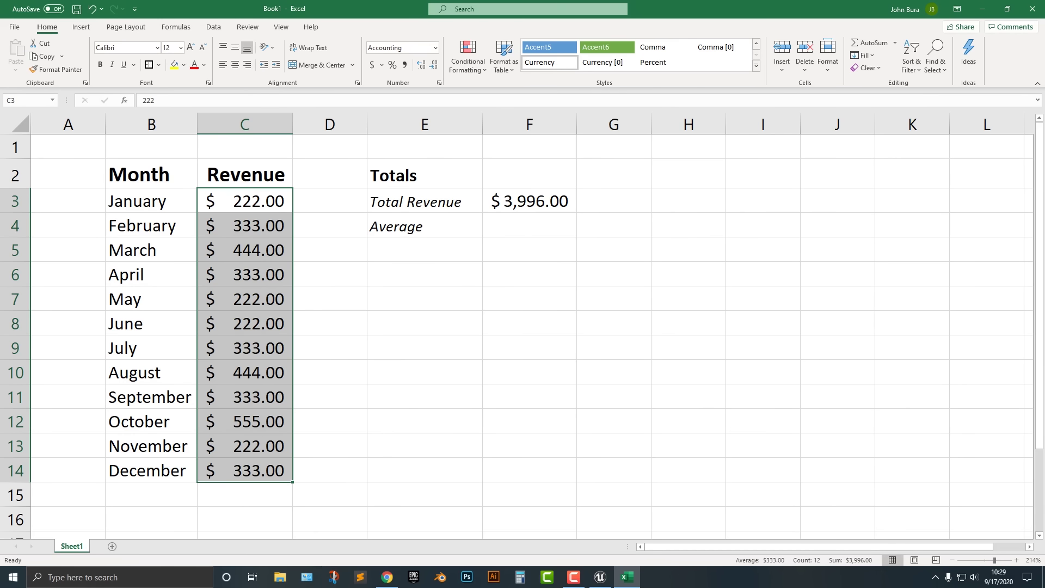
click(244, 200)
double_click(245, 201)
key(BackSpace)
key(BackSpace)
key(BackSpace)
text(444)
click(330, 225)
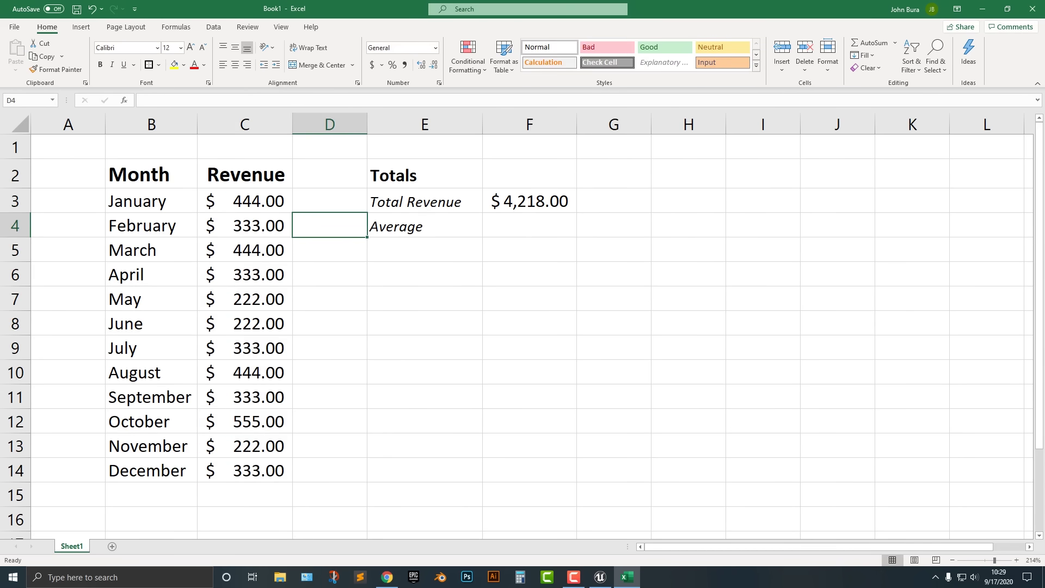
Change the March revenue in C5 to 222.
click(244, 250)
text(222)
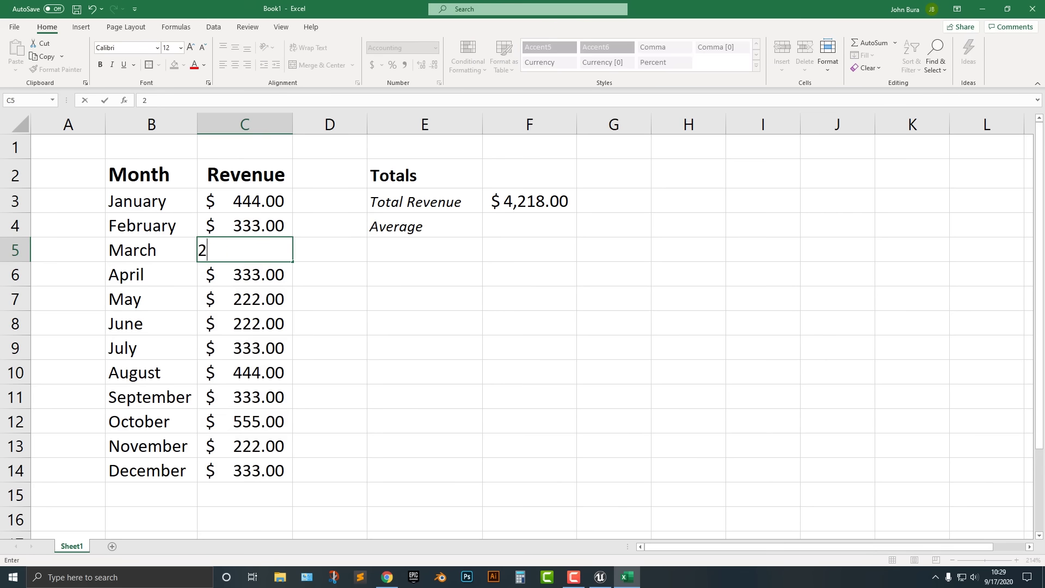
key(Up)
key(Up)
Set the March revenue in C5 to 333 and check the Total Revenue cell F3.
click(245, 249)
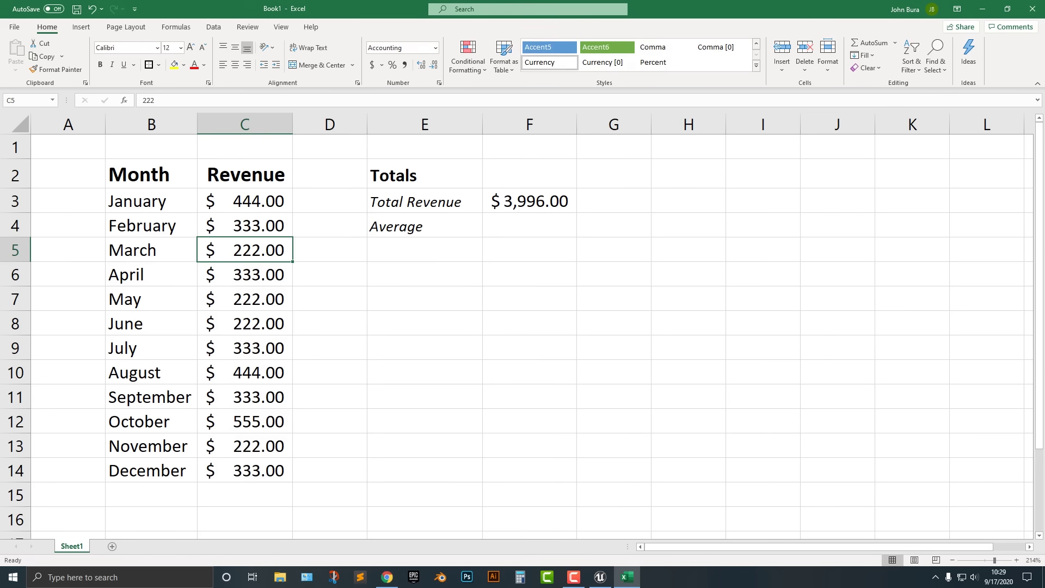
text(333)
click(425, 274)
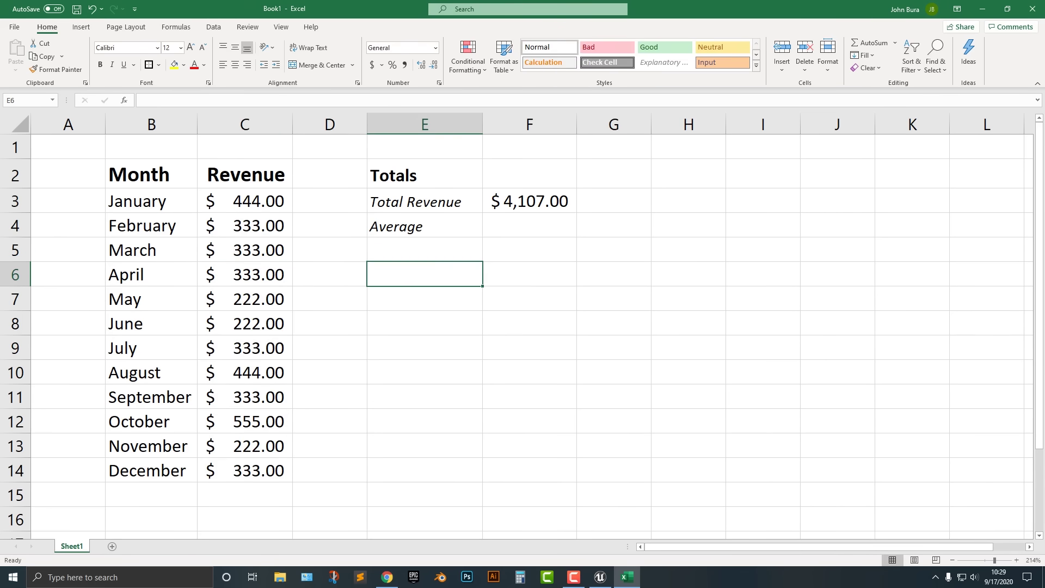
click(529, 201)
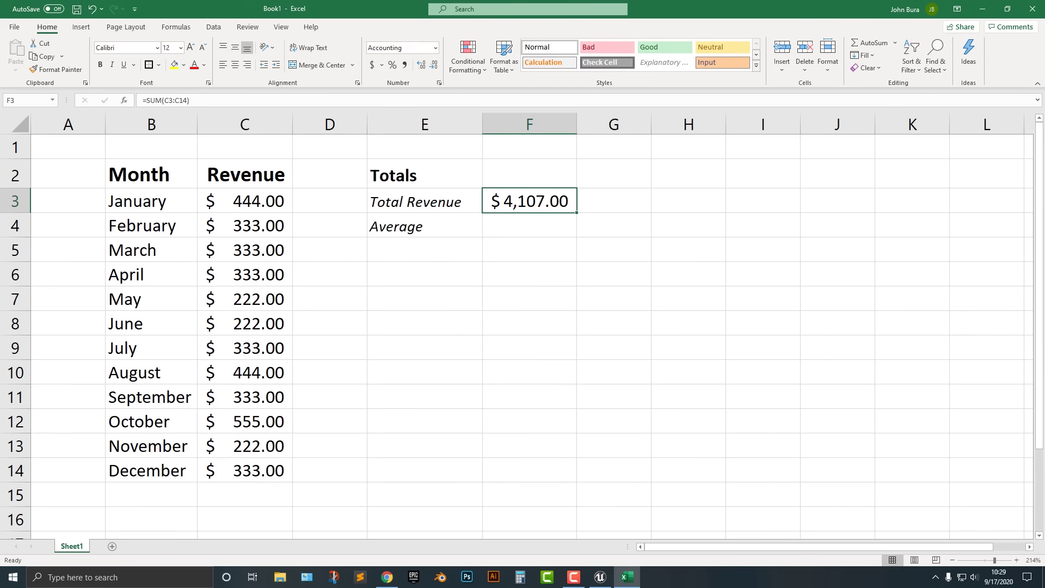
Enter the formula =AVERAGE(C3:C14) in F4 to calculate the average monthly revenue.
double_click(529, 225)
text(=)
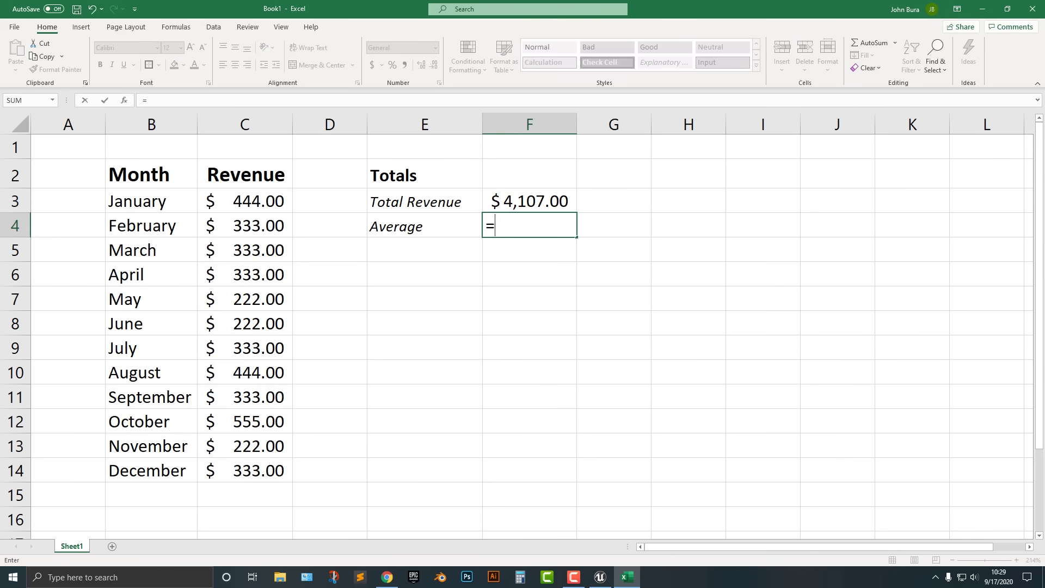
text(average()
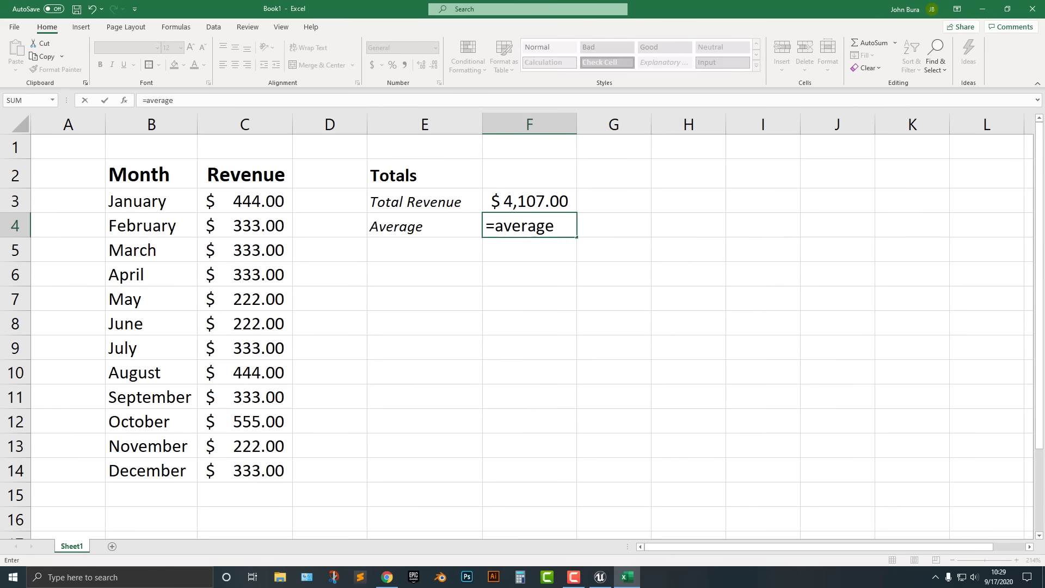
drag(245, 201, 245, 471)
text())
key(Return)
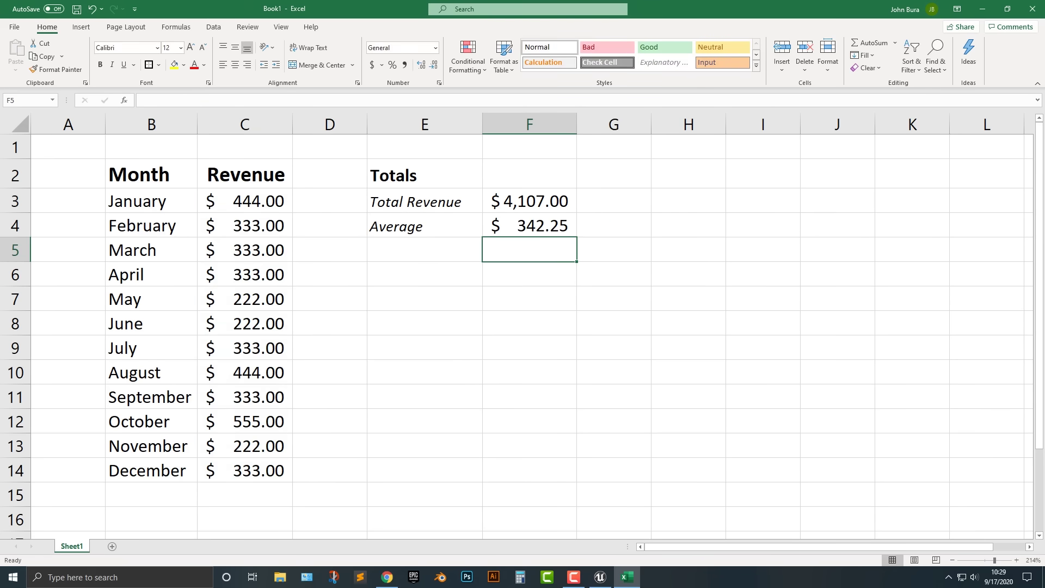
Try displaying the average in F4 without decimal places, and undo the formatting change.
click(529, 226)
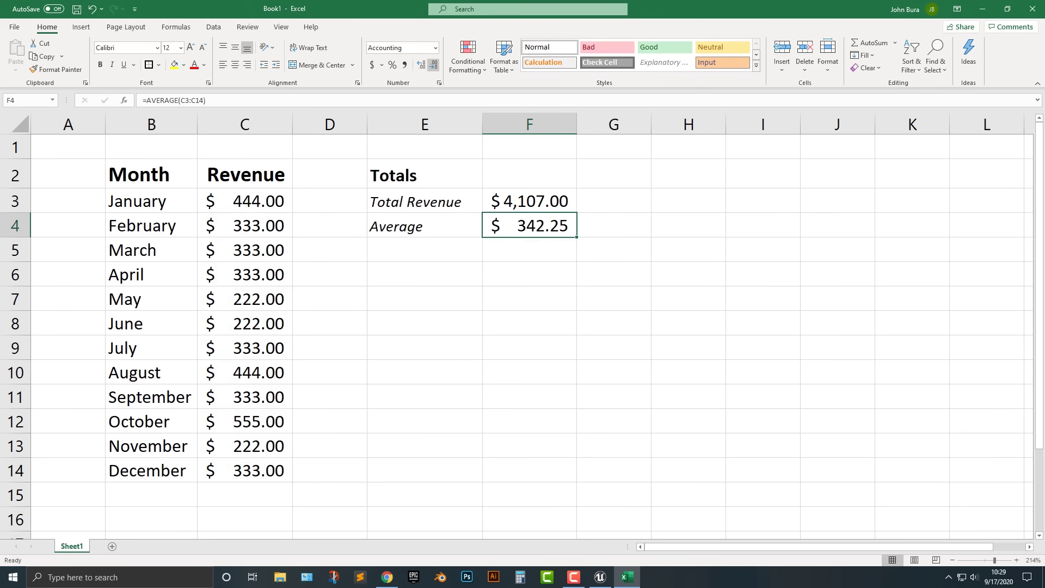
click(433, 65)
click(433, 65)
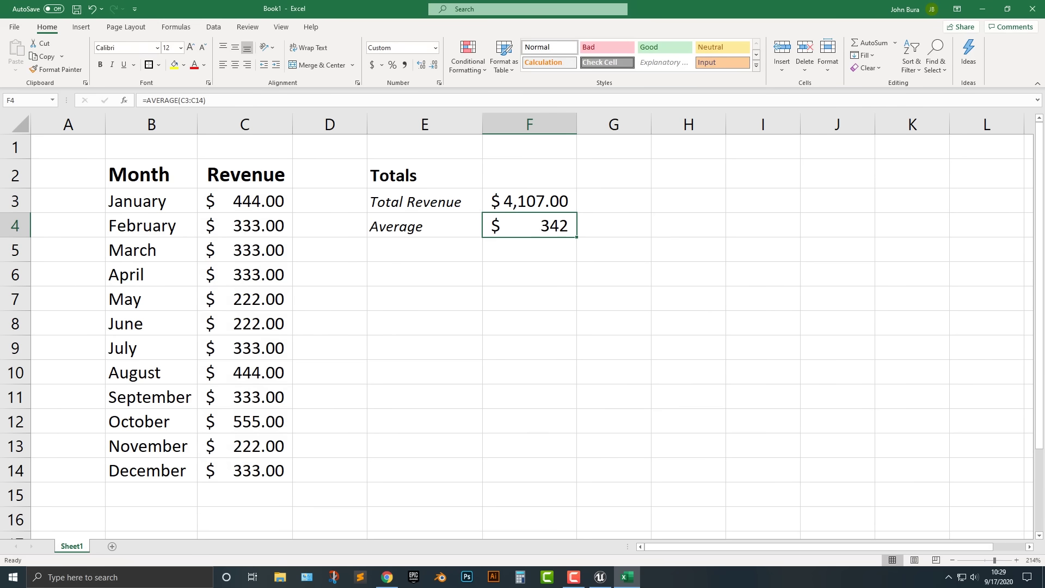
key(ctrl+z)
key(ctrl+z)
Try shortening the Total Revenue formula in F3 to =SUM(C3:C13), undo the edit and recheck its range.
click(546, 201)
double_click(546, 201)
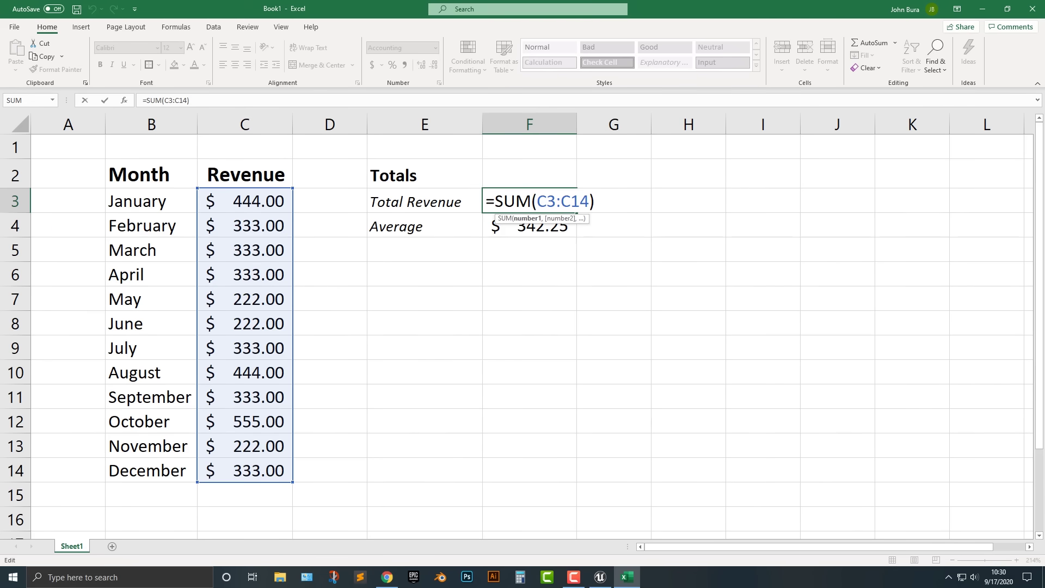
key(BackSpace)
text(3)
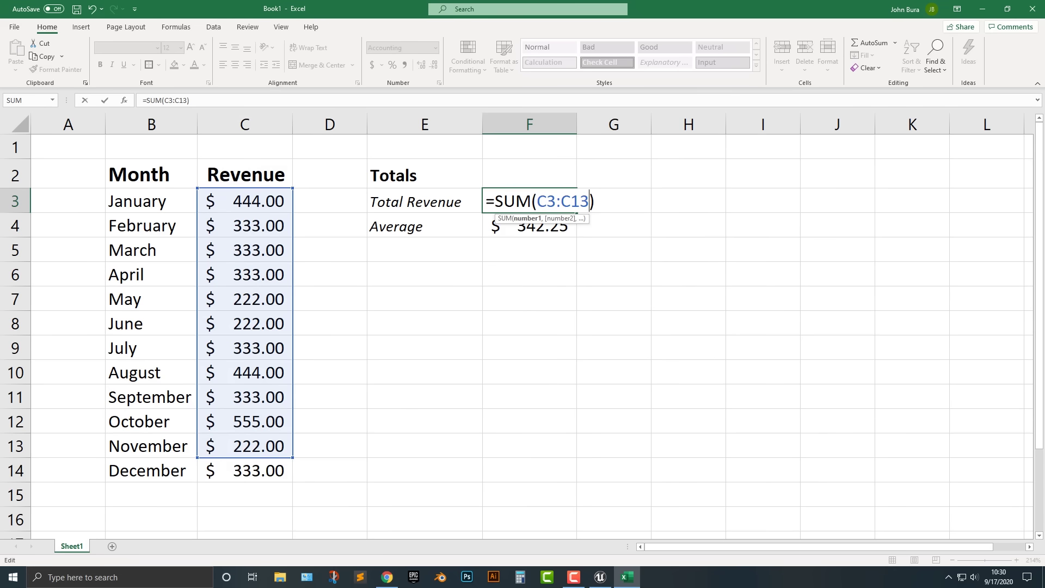
key(Return)
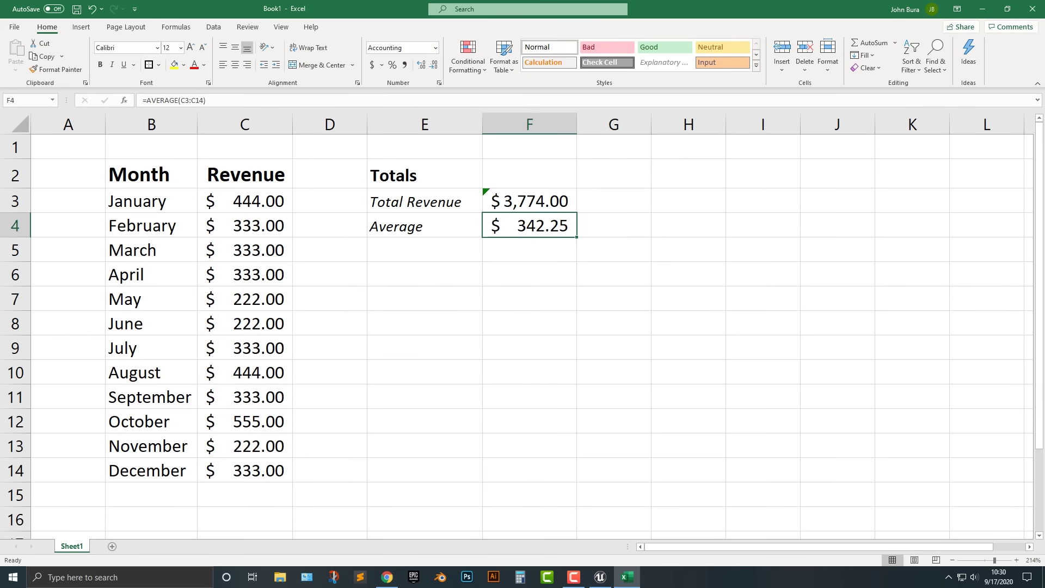
key(ctrl+z)
double_click(531, 201)
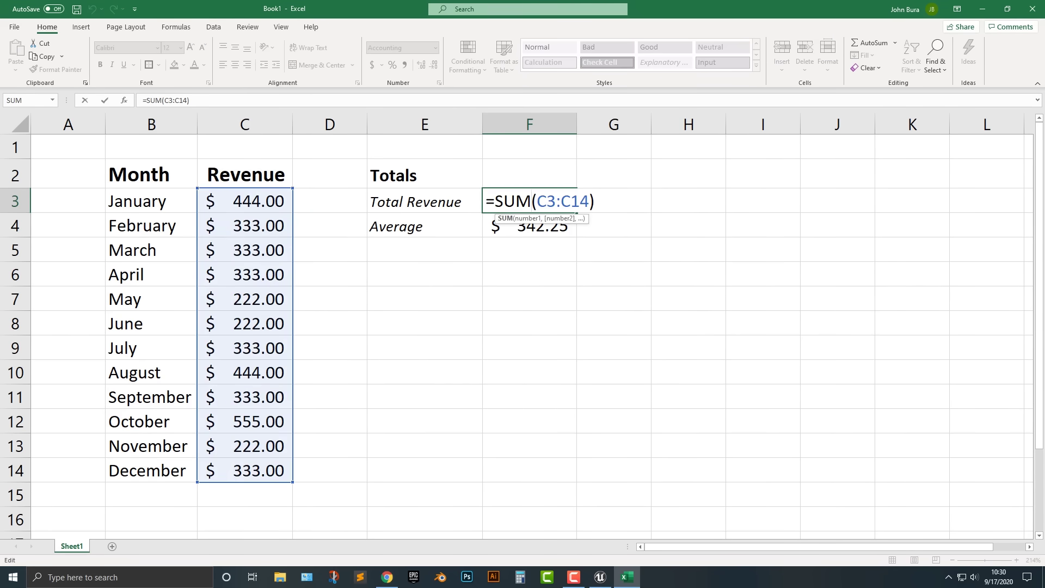
click(613, 249)
Try summing the month names with =SUM(B3:B14) in G3, and clear the cell.
click(613, 200)
text(=sum()
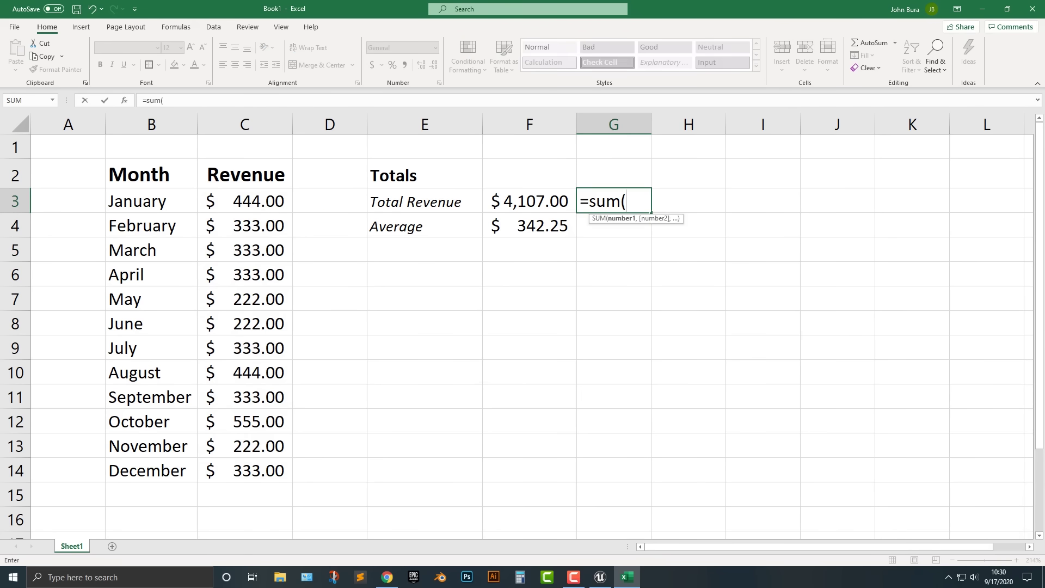
drag(151, 201, 155, 479)
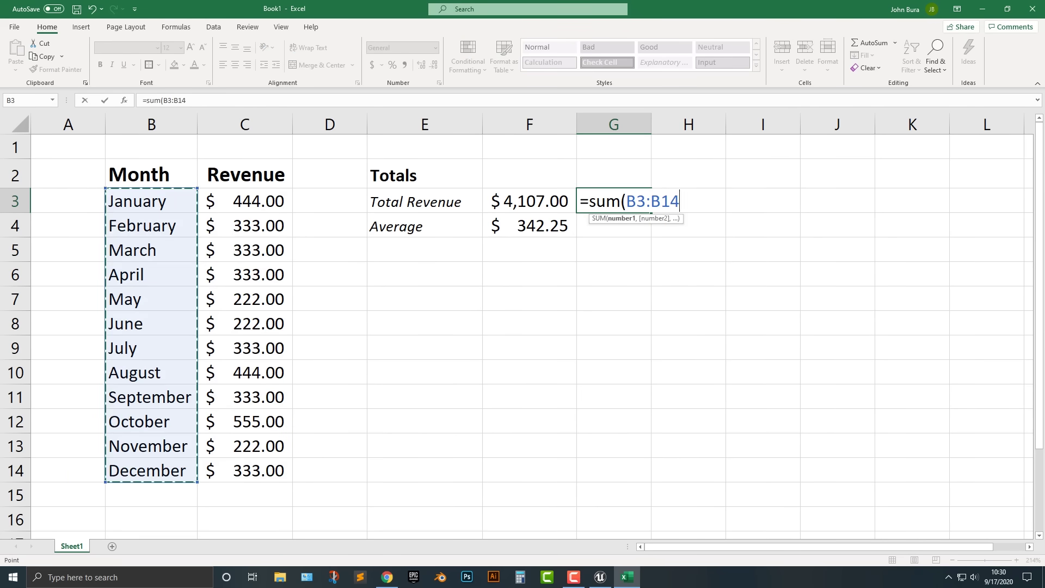
text())
key(Return)
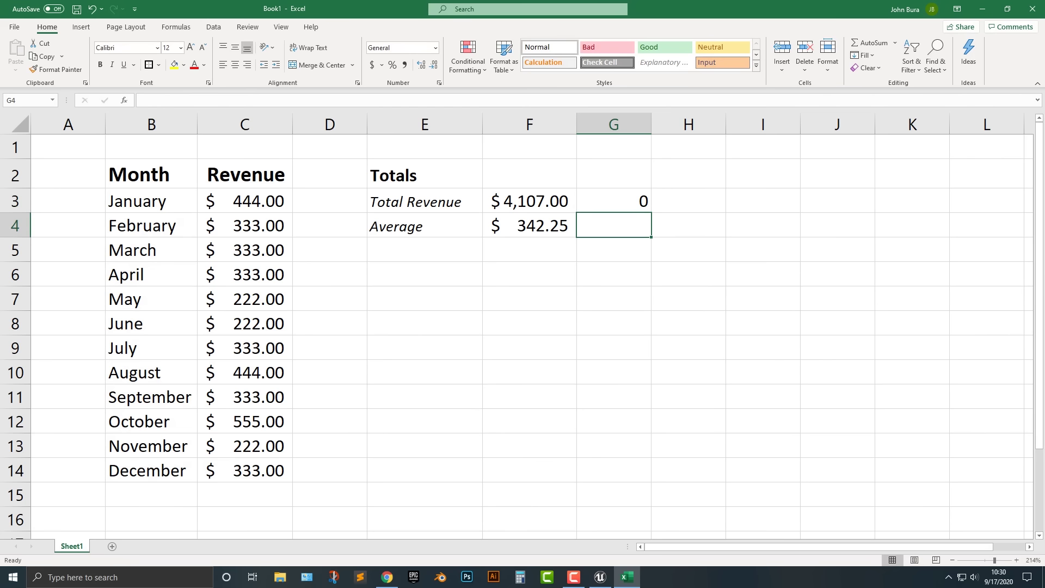
click(613, 200)
key(Delete)
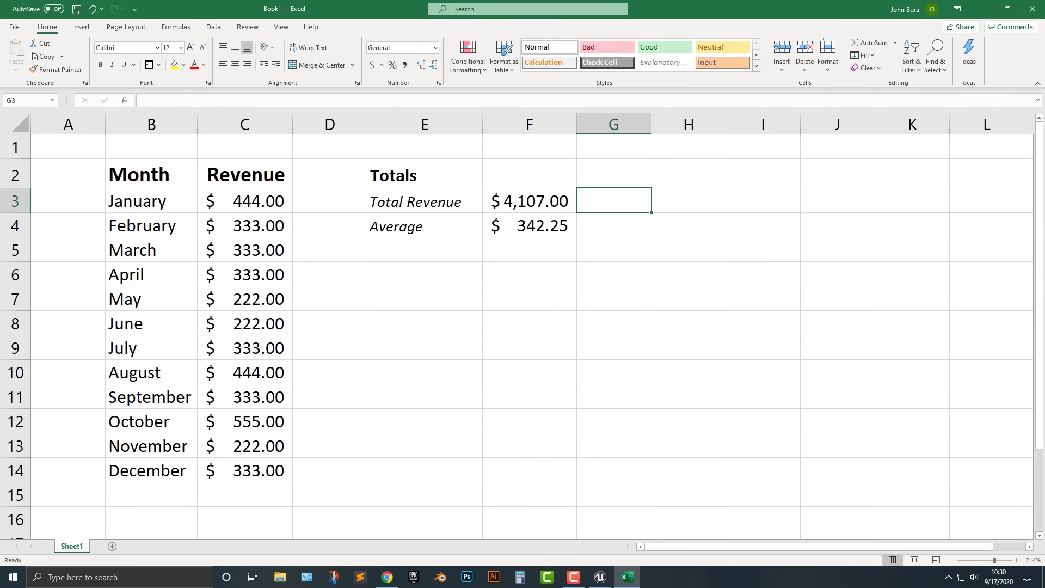
Replace the Total Revenue formula in F3 with =SUM(C:C) so it totals the whole revenue column.
drag(414, 201, 529, 226)
click(529, 225)
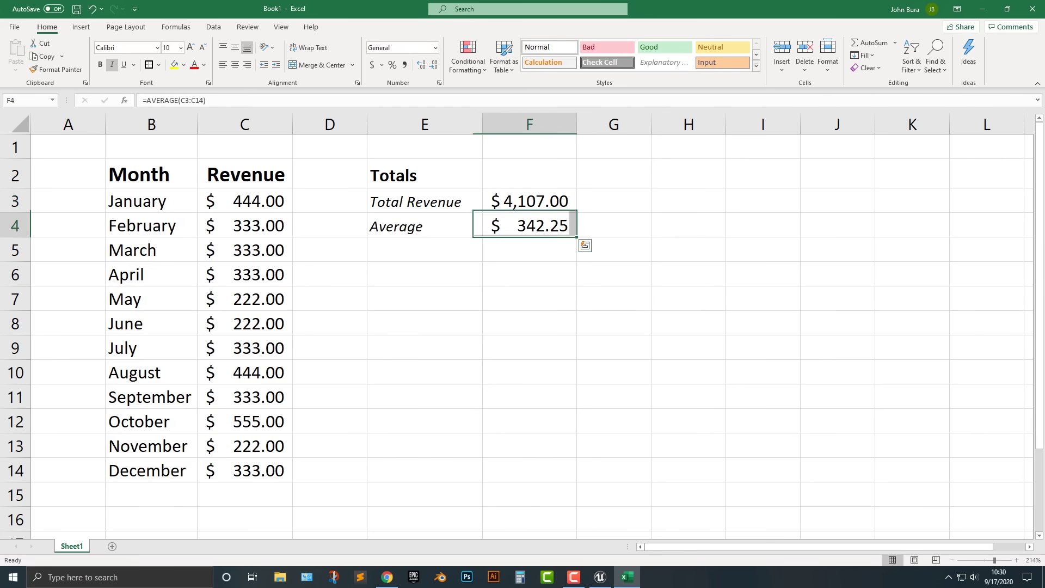
click(531, 200)
double_click(532, 201)
drag(593, 201, 485, 201)
key(BackSpace)
text(=sum)
click(245, 124)
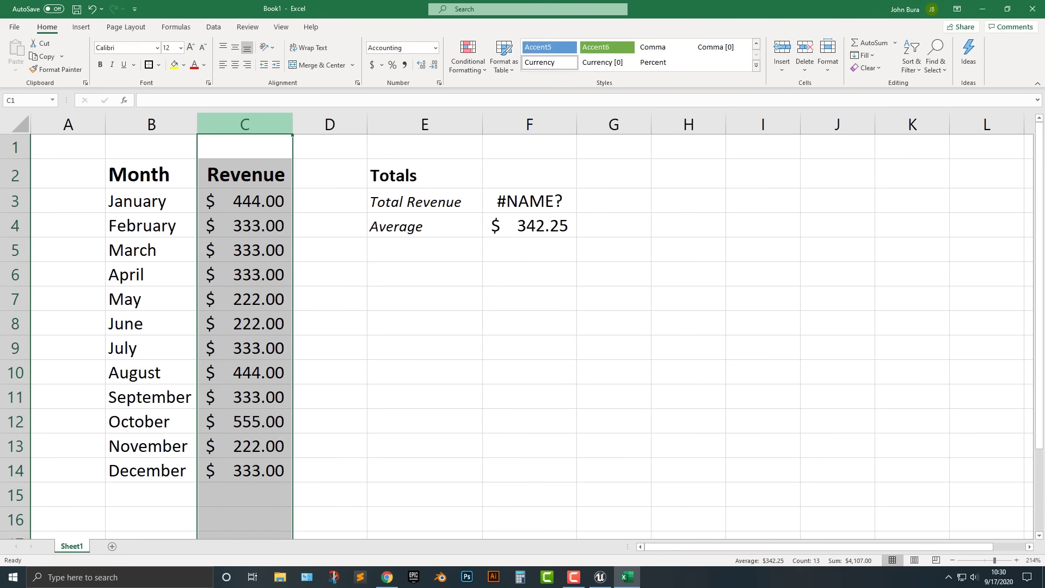
key(Return)
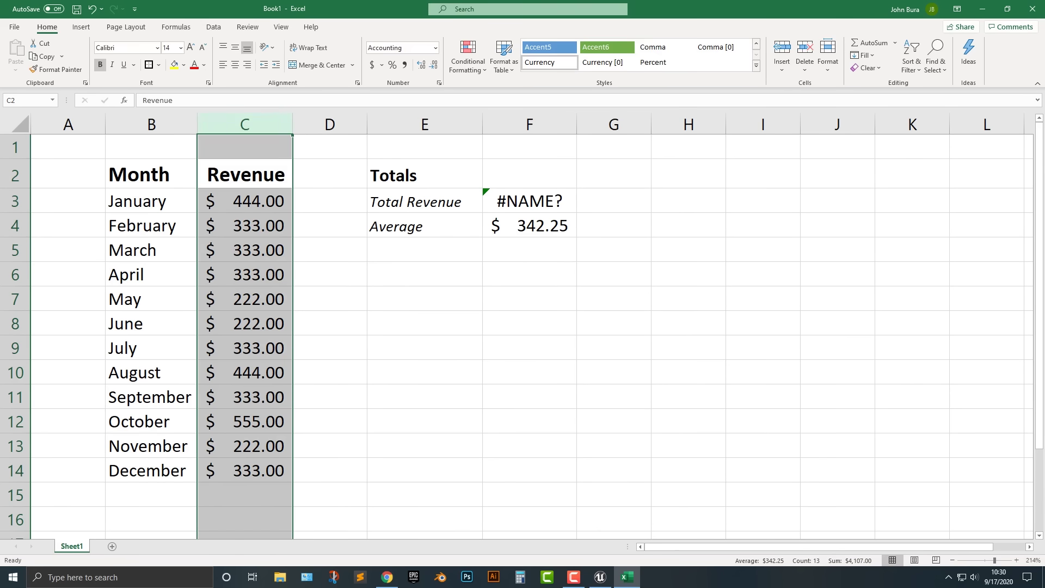
click(529, 200)
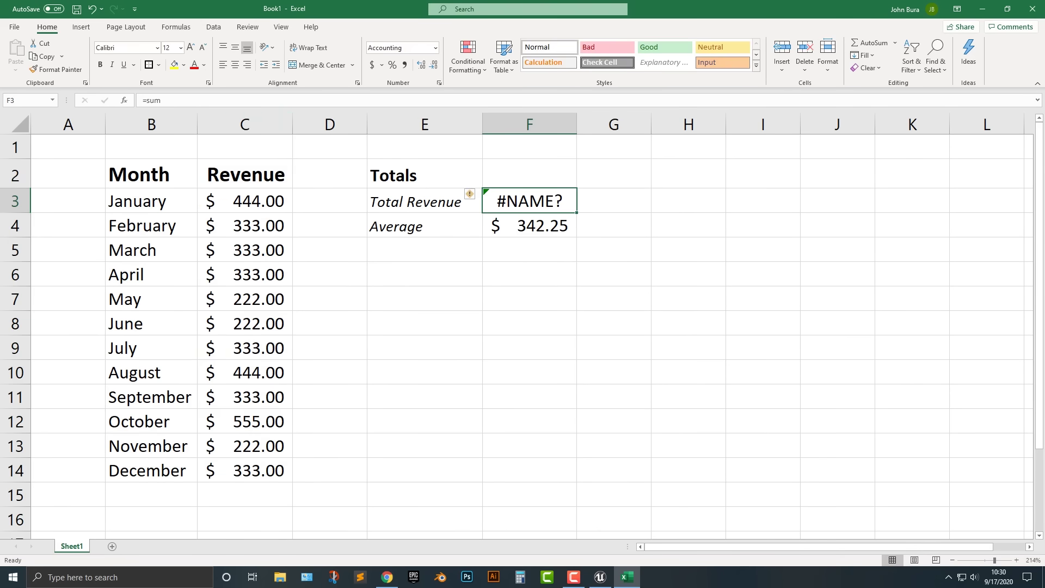
key(F2)
text(()
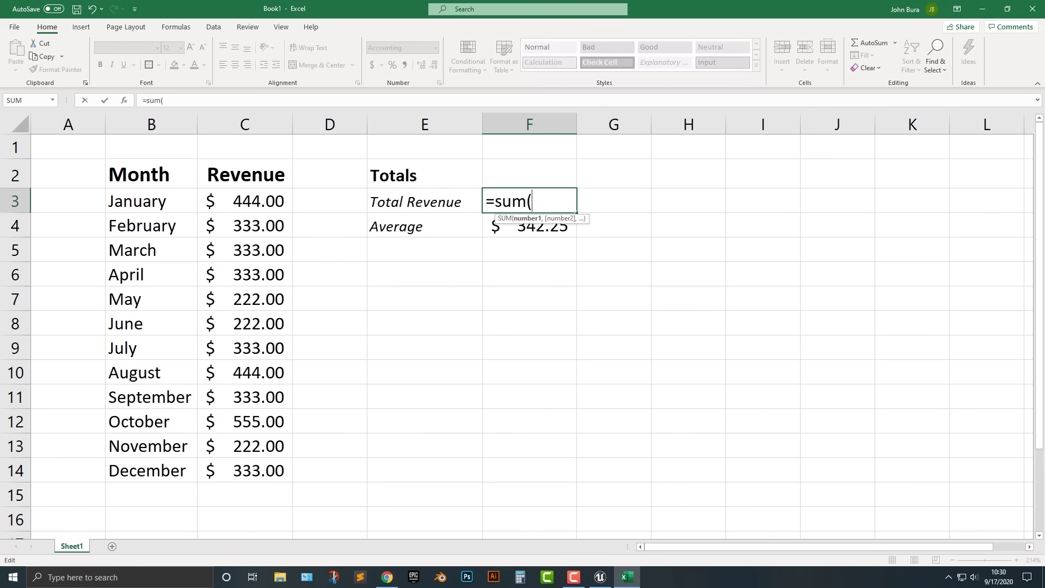
click(245, 124)
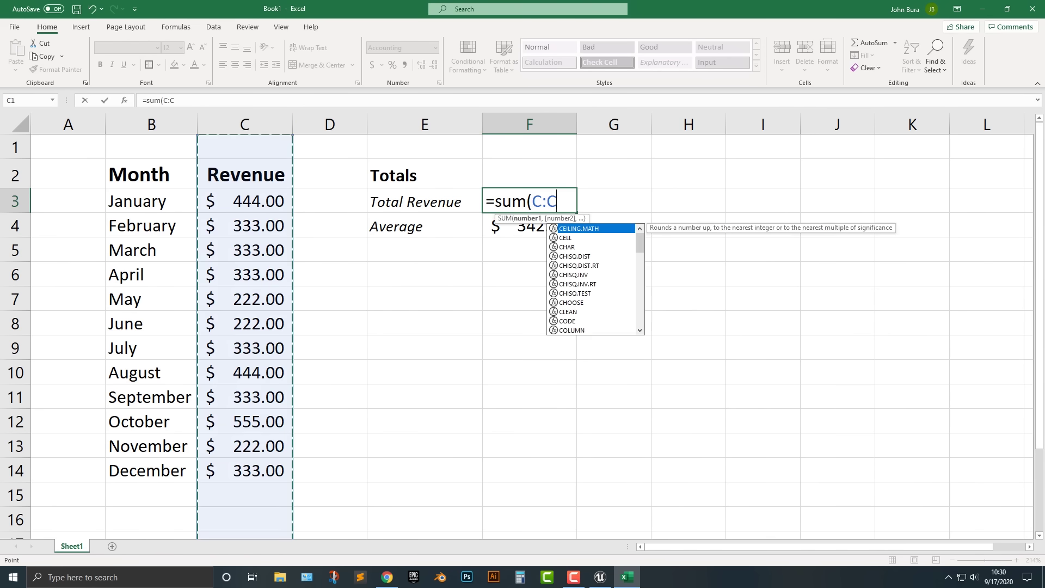
text())
key(Return)
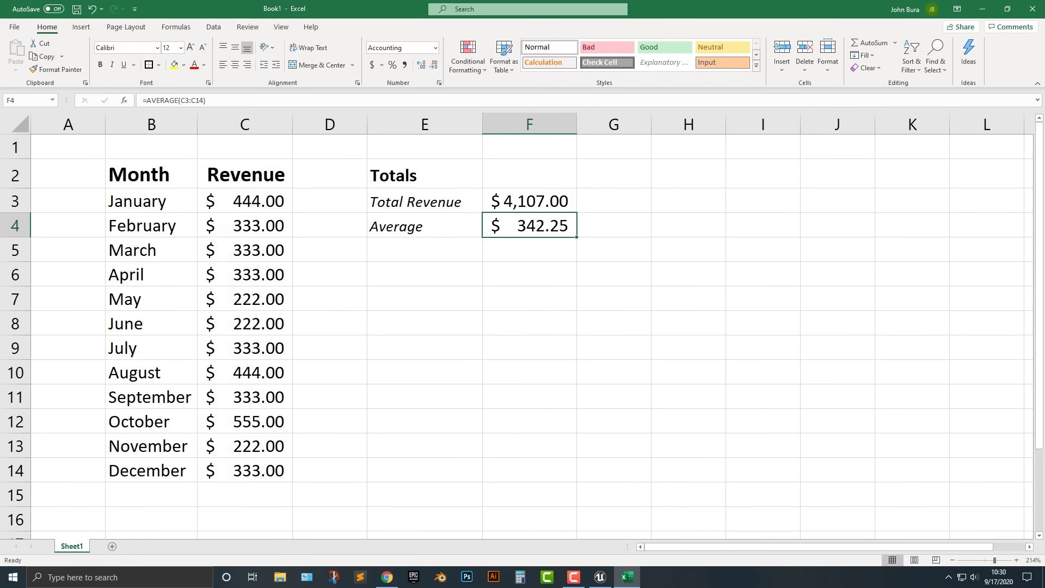
Check which cell range the Average formula in F4 covers.
click(244, 173)
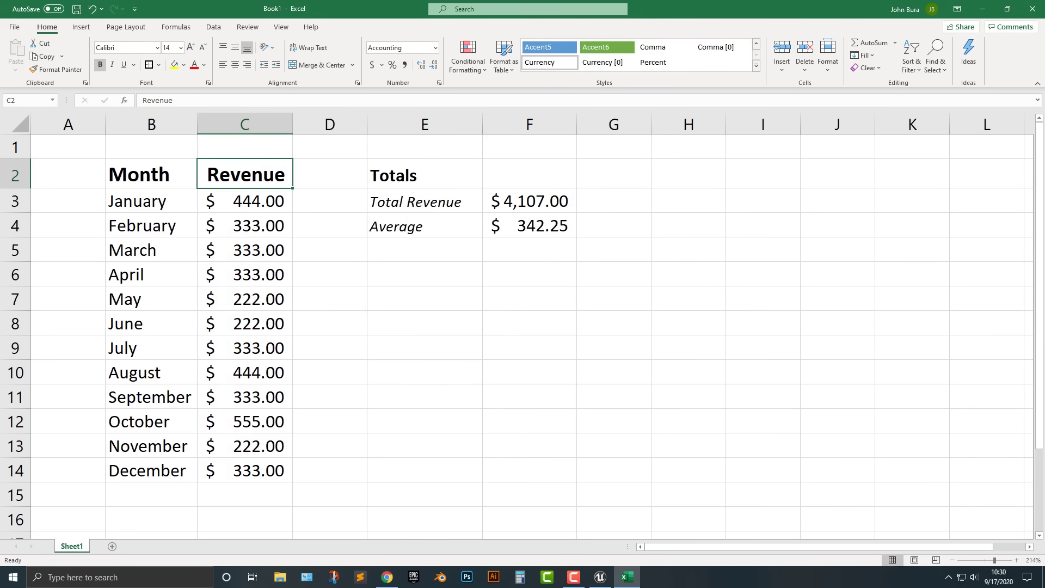
click(529, 226)
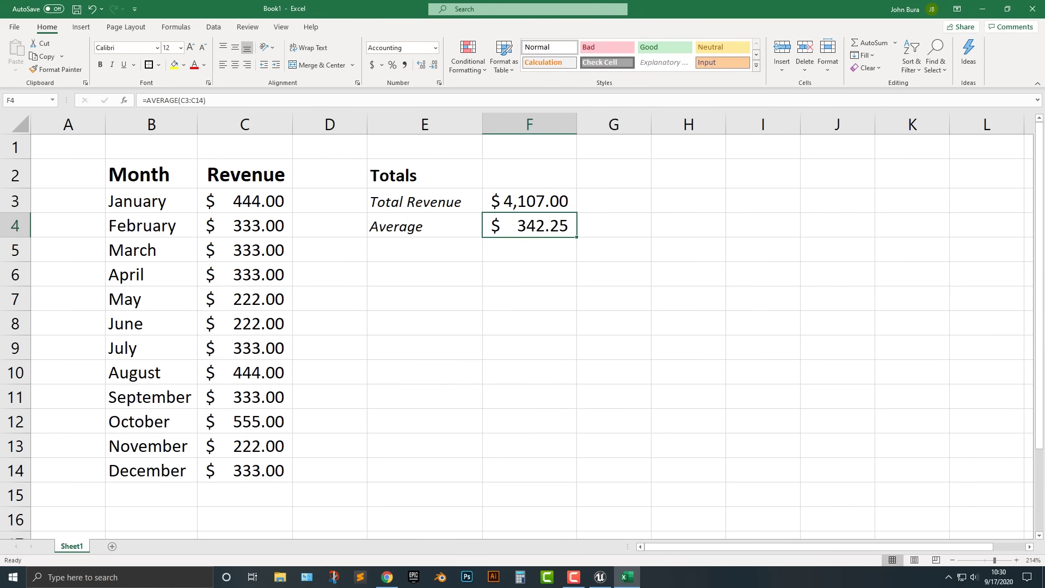
key(F2)
scroll(523, 326, down, 2)
scroll(523, 327, up, 2)
Enter the year 2019 in A3 beside the first January row.
click(68, 201)
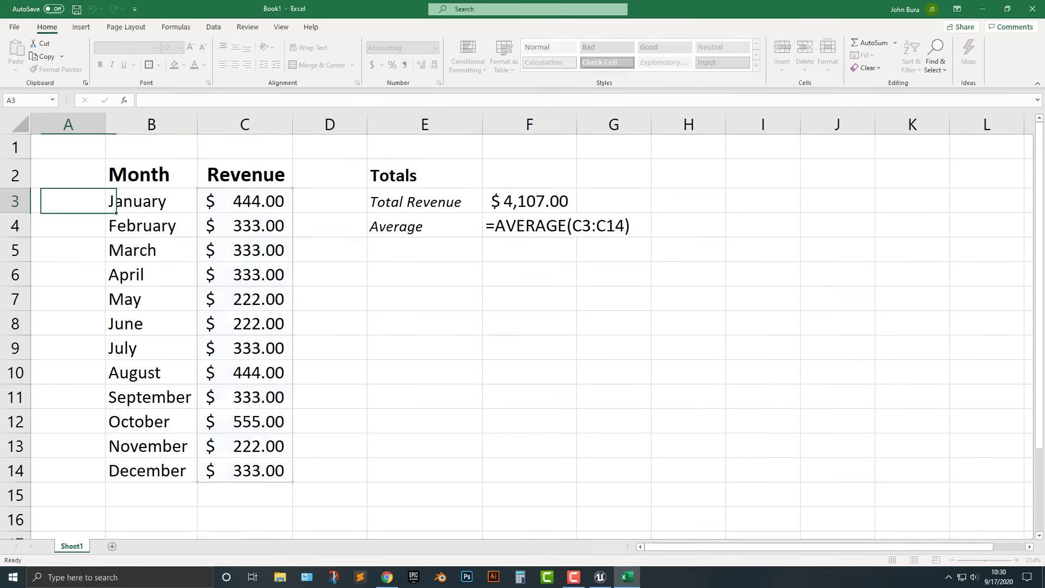
text(1)
key(BackSpace)
text(2019)
key(Return)
Copy the year and month names from A3:B14 and paste them starting at A15, below December.
drag(68, 201, 151, 470)
key(ctrl+c)
click(68, 495)
key(ctrl+v)
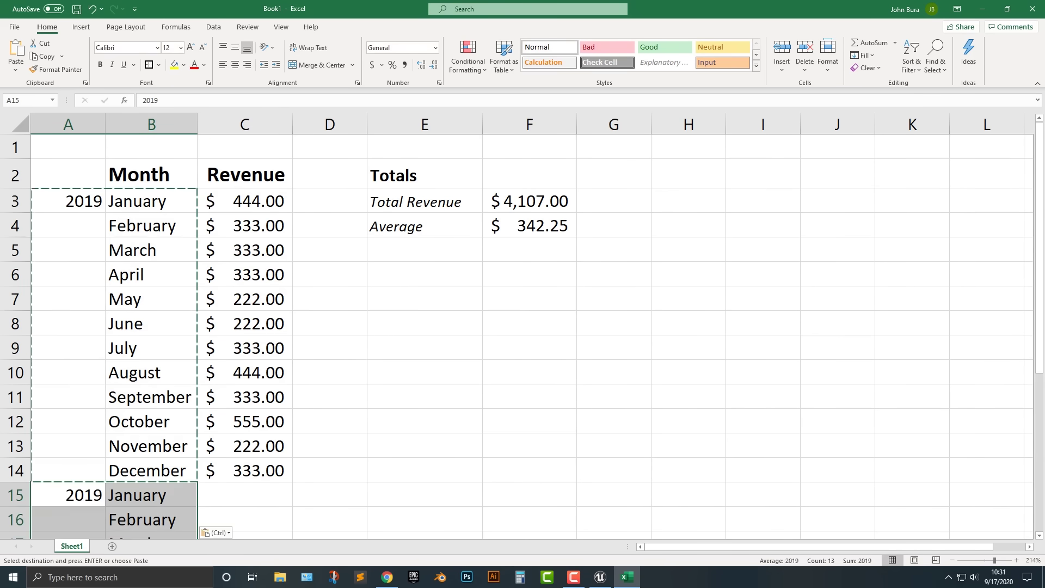
scroll(517, 336, down, 4)
scroll(517, 336, up, 2)
Change the year in A15, beside the second January, to 2020.
double_click(84, 343)
drag(65, 343, 93, 343)
click(94, 343)
double_click(94, 343)
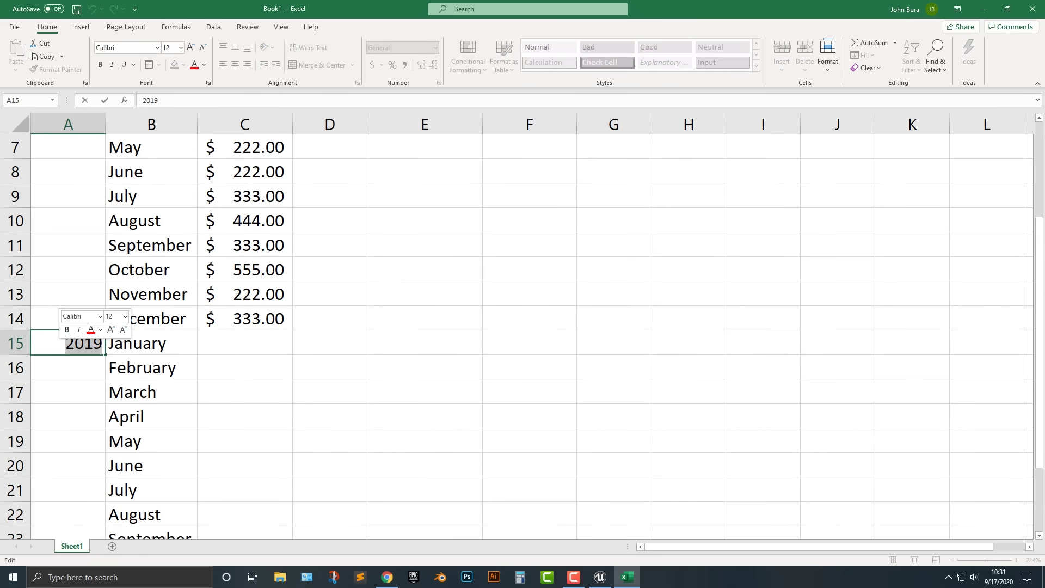
text(2020)
key(Return)
Copy the 2019 revenue values in C3:C14 and paste them starting at C15 for the 2020 months.
scroll(523, 327, up, 2)
drag(245, 201, 245, 470)
key(ctrl+c)
scroll(245, 470, down, 4)
scroll(522, 327, up, 4)
scroll(522, 327, down, 3)
scroll(522, 327, up, 3)
key(Escape)
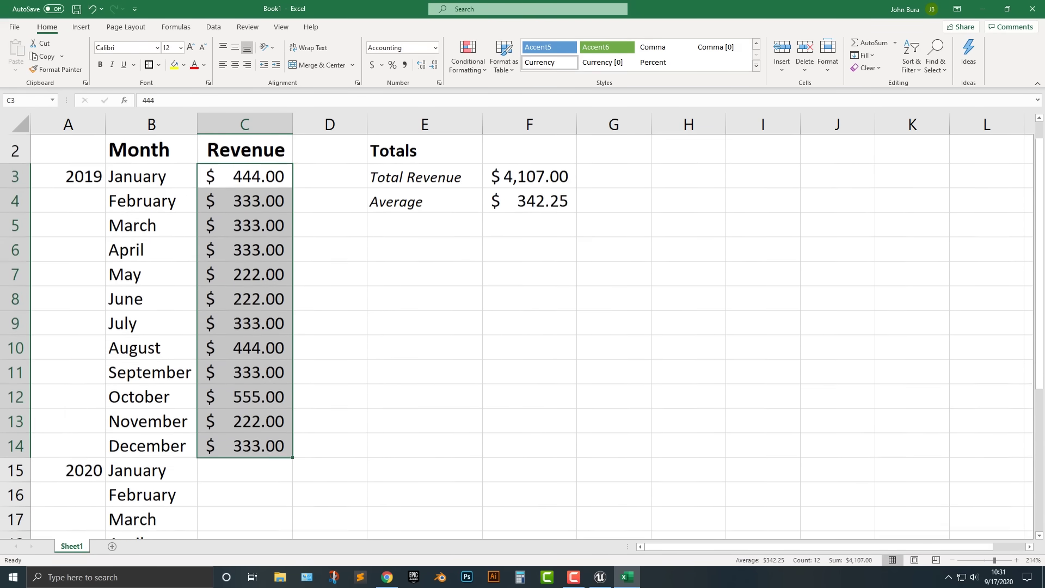
scroll(522, 327, down, 3)
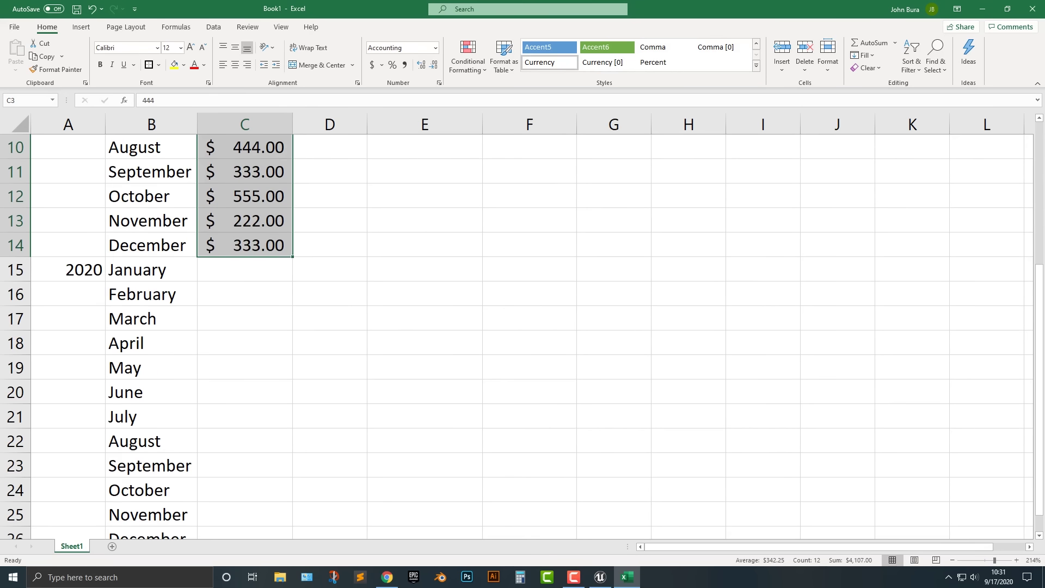
key(ctrl+c)
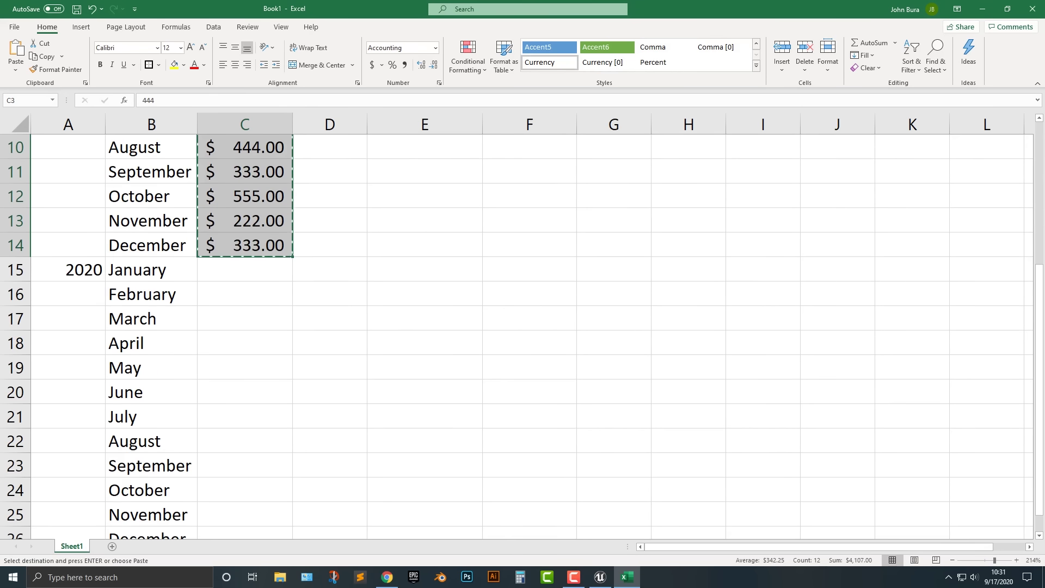
click(244, 270)
key(ctrl+v)
scroll(244, 269, down, 4)
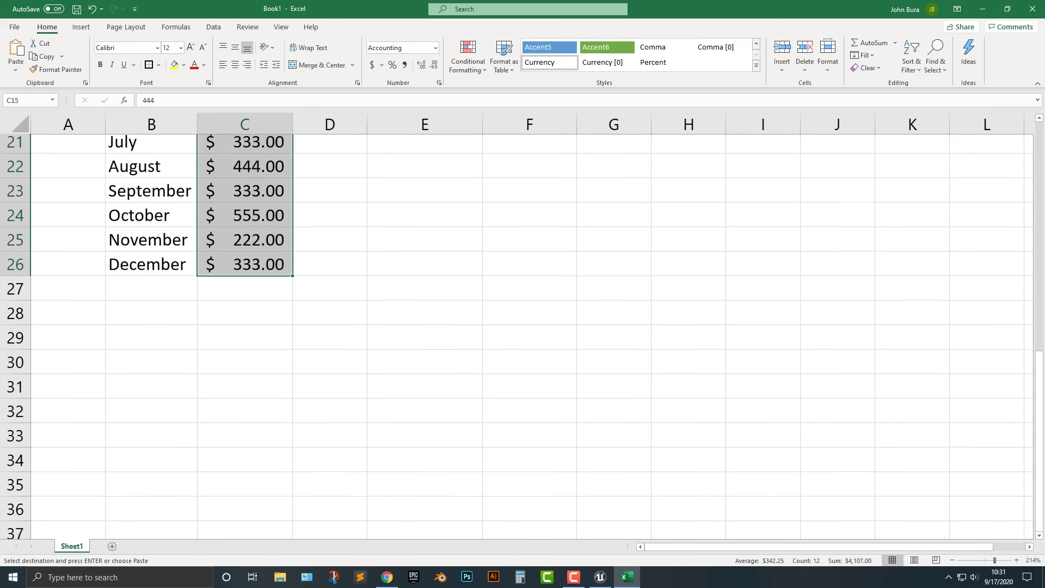
scroll(529, 244, up, 6)
click(529, 245)
scroll(529, 245, up, 1)
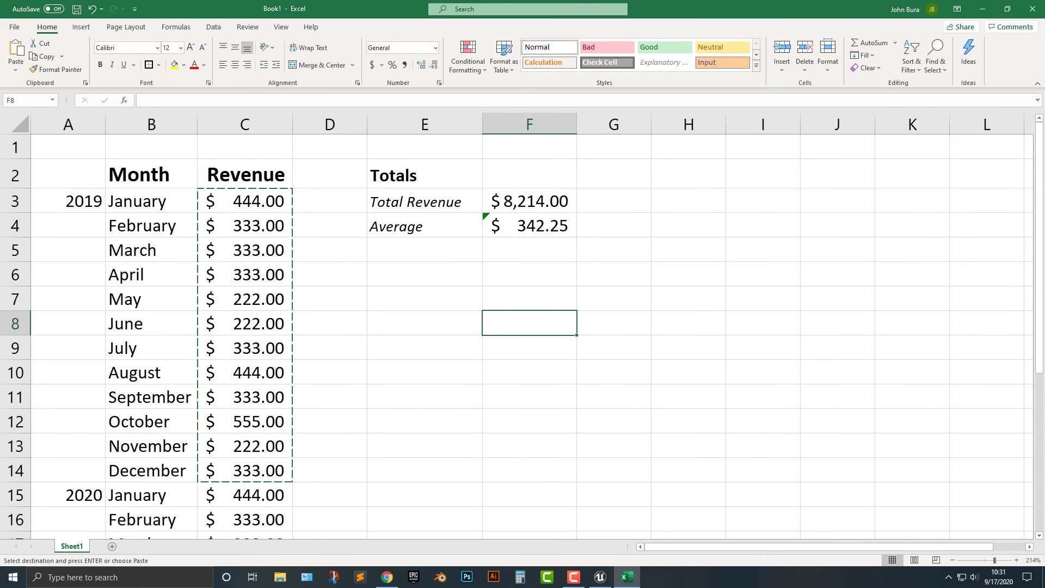
Replace the Average formula in F4 with =AVERAGE(C:C) so it covers the whole revenue column.
click(525, 231)
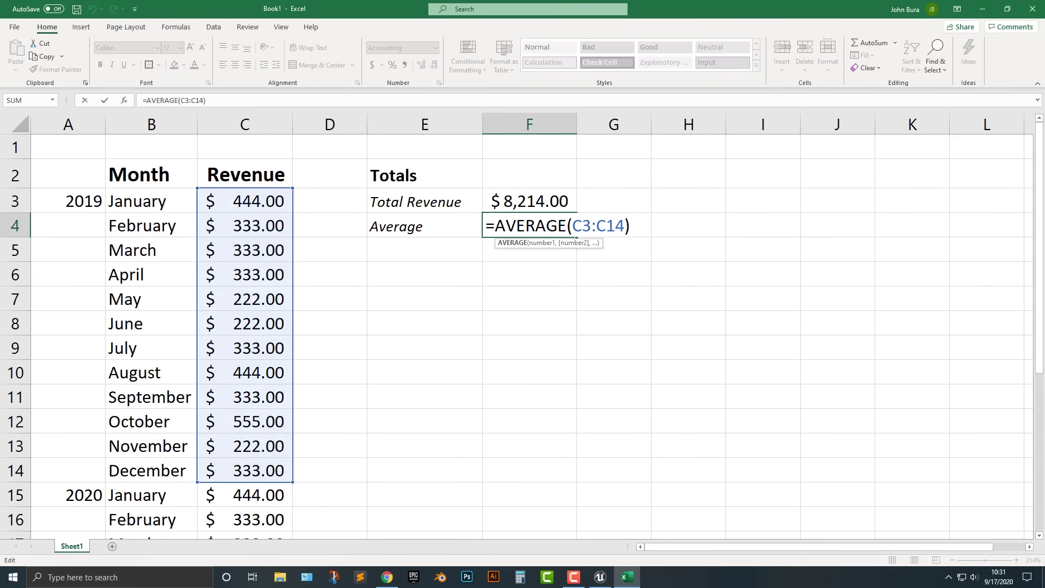
scroll(523, 326, down, 5)
scroll(522, 327, up, 5)
click(546, 226)
click(624, 225)
drag(630, 225, 494, 226)
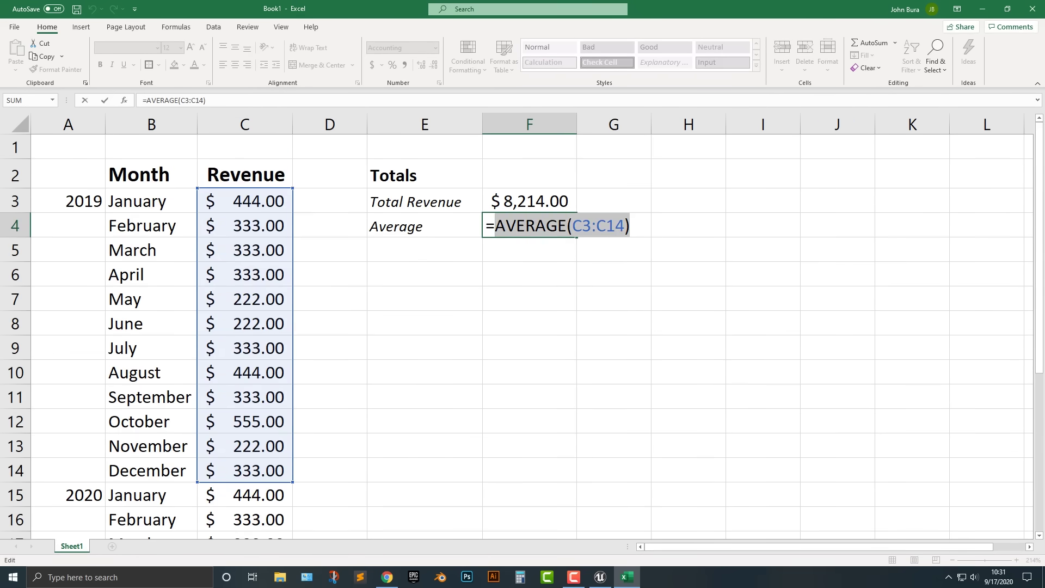
key(BackSpace)
key(BackSpace)
text(=a)
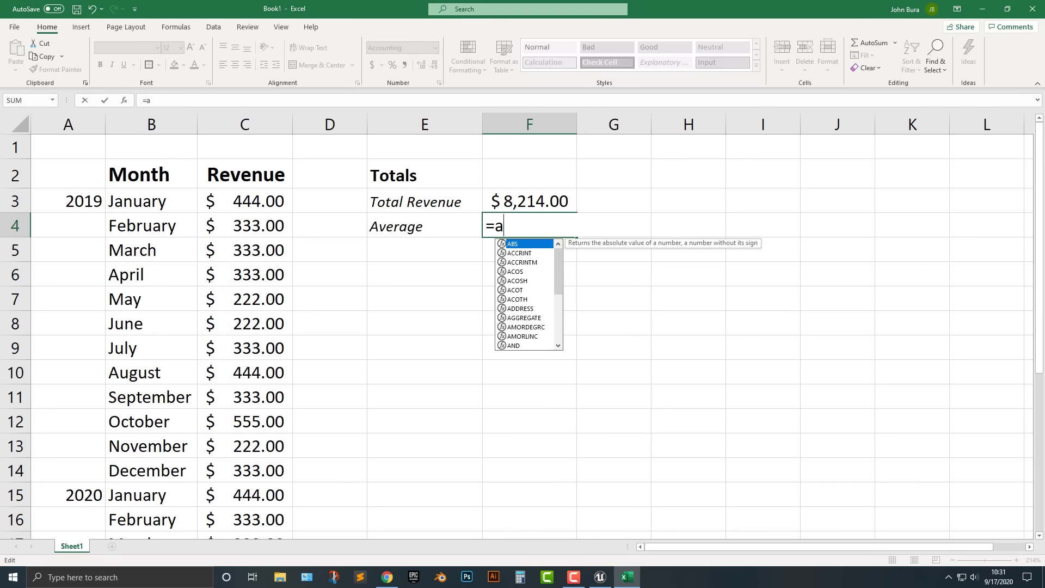
text(vera)
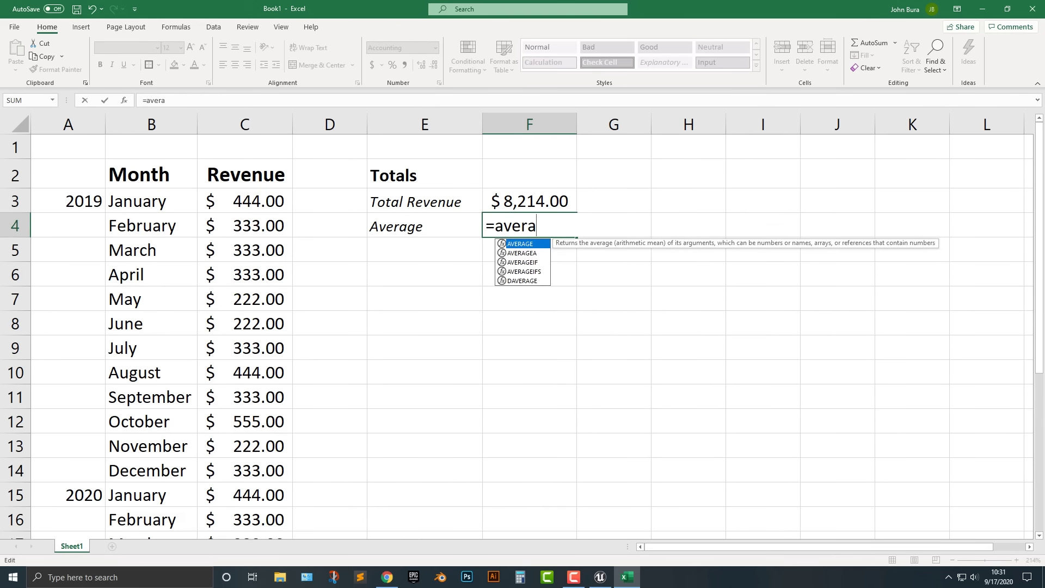
key(Escape)
key(F2)
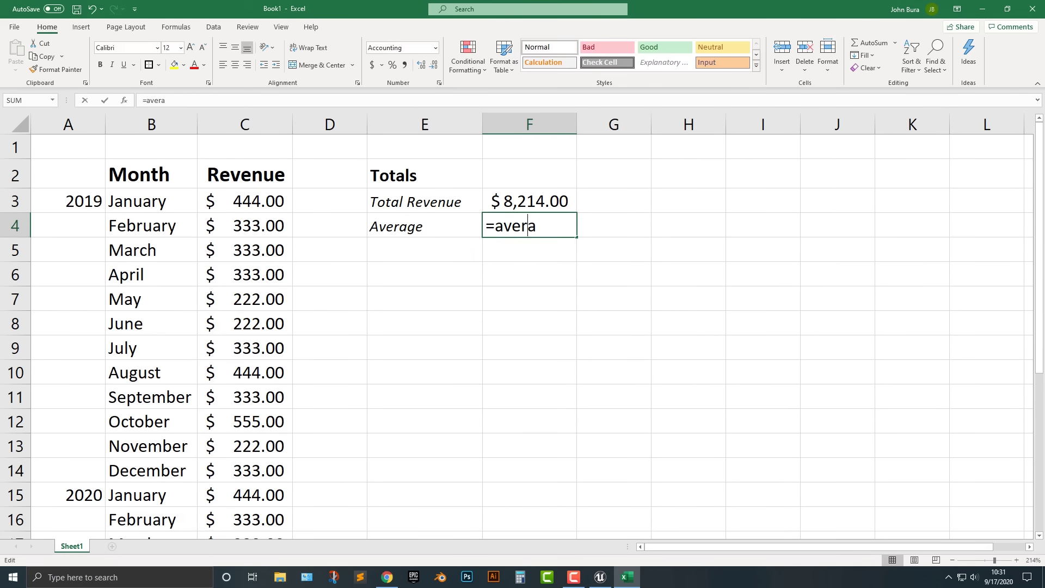
text(ge)
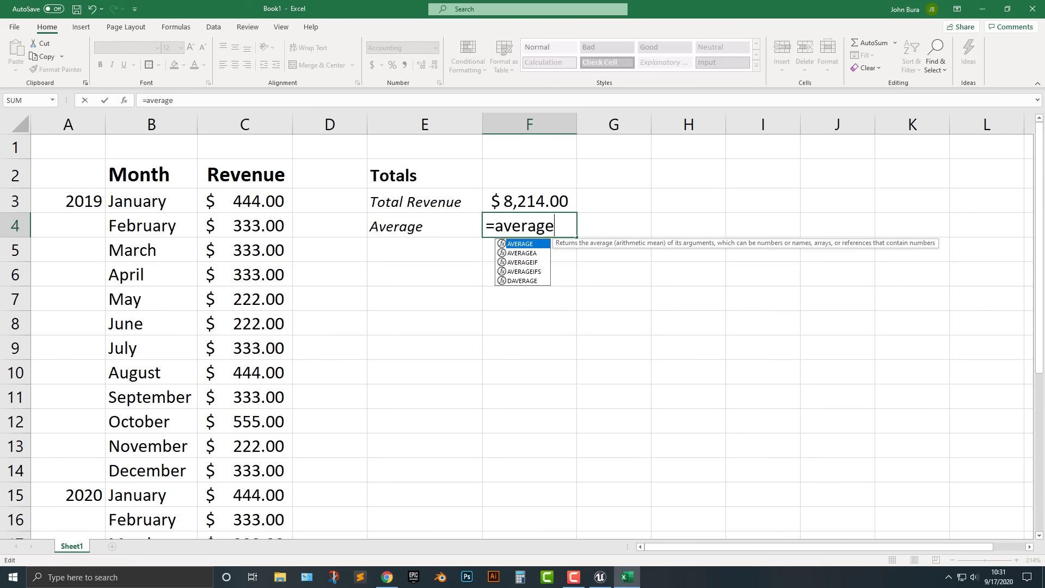
text(()
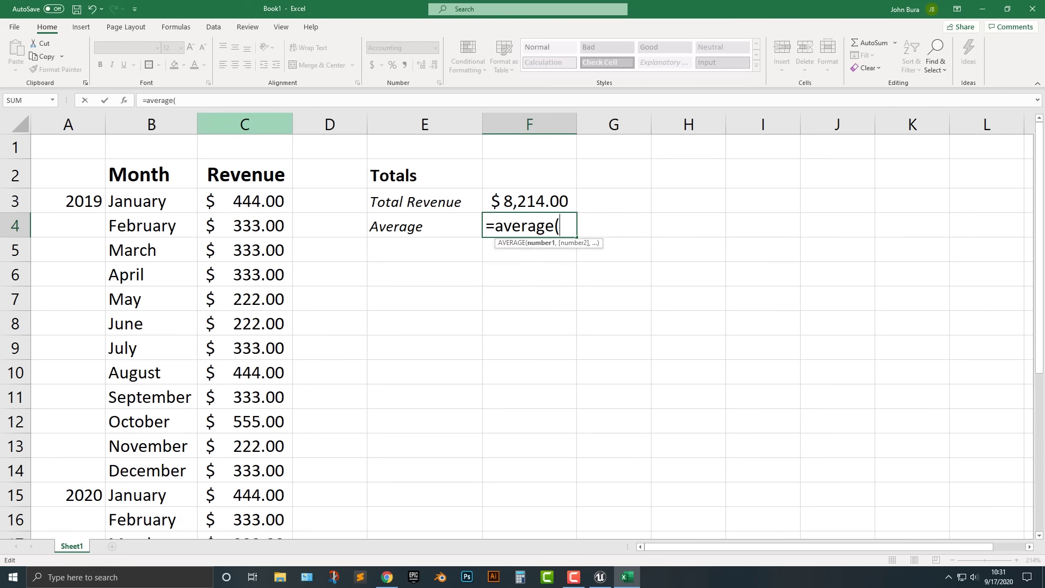
text(C:C))
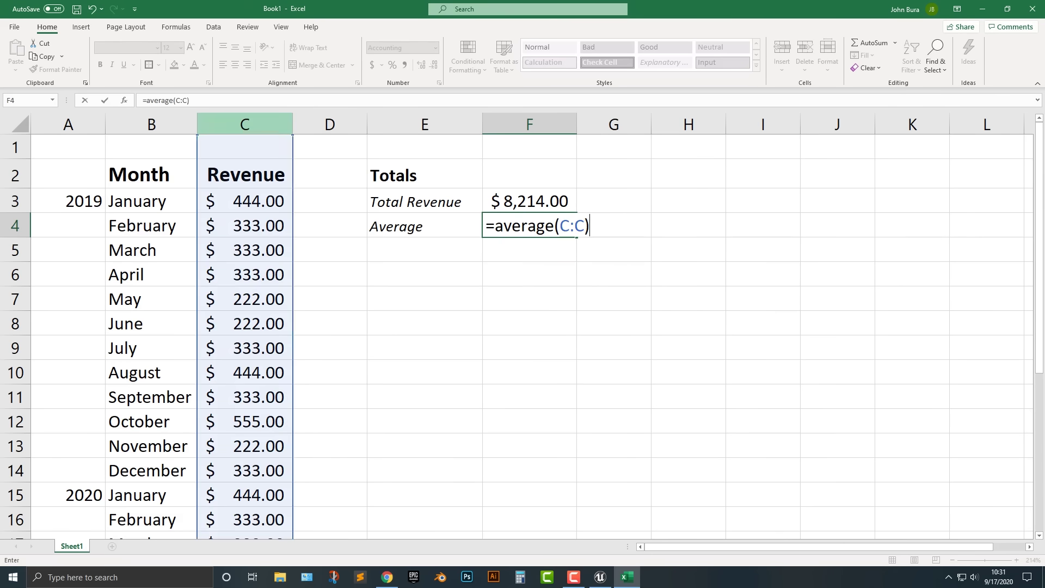
key(Return)
scroll(518, 327, down, 6)
scroll(517, 327, up, 6)
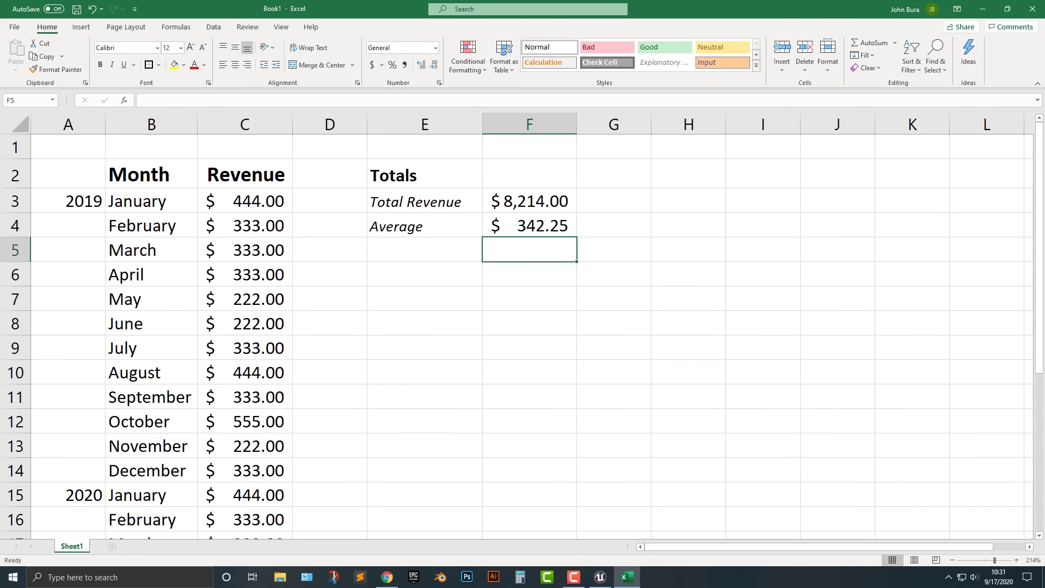
Try moving the Totals block from E2:F4 one column over to F2, and undo the move.
scroll(517, 326, down, 3)
scroll(517, 327, up, 3)
drag(413, 173, 545, 225)
key(ctrl+c)
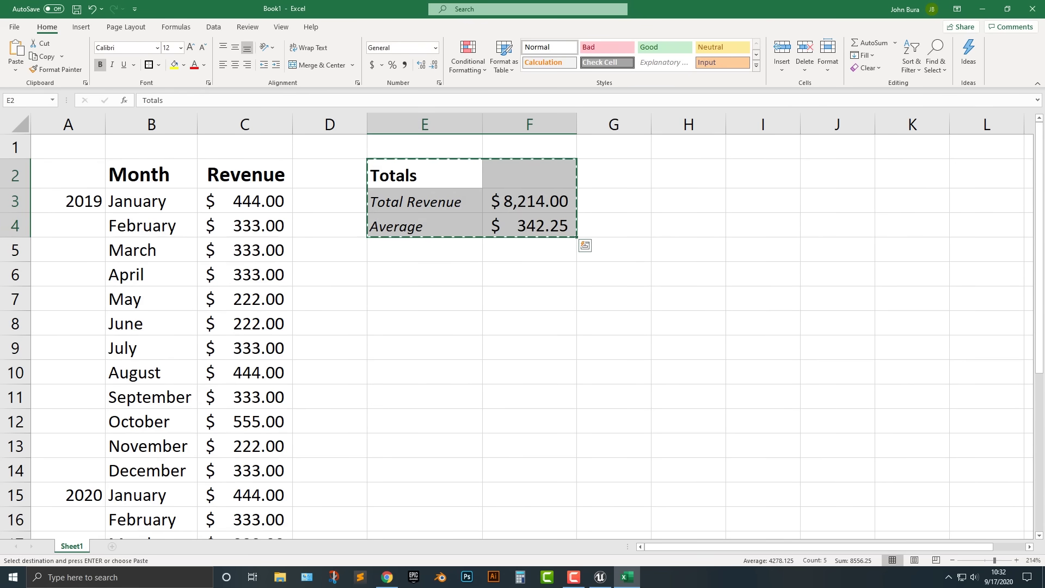
click(528, 173)
key(ctrl+v)
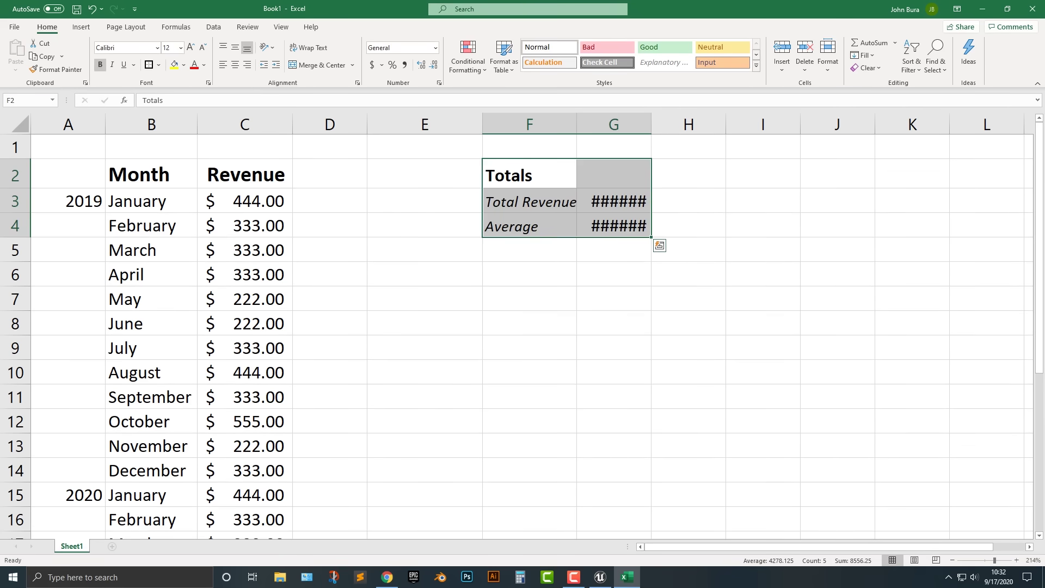
key(ctrl+z)
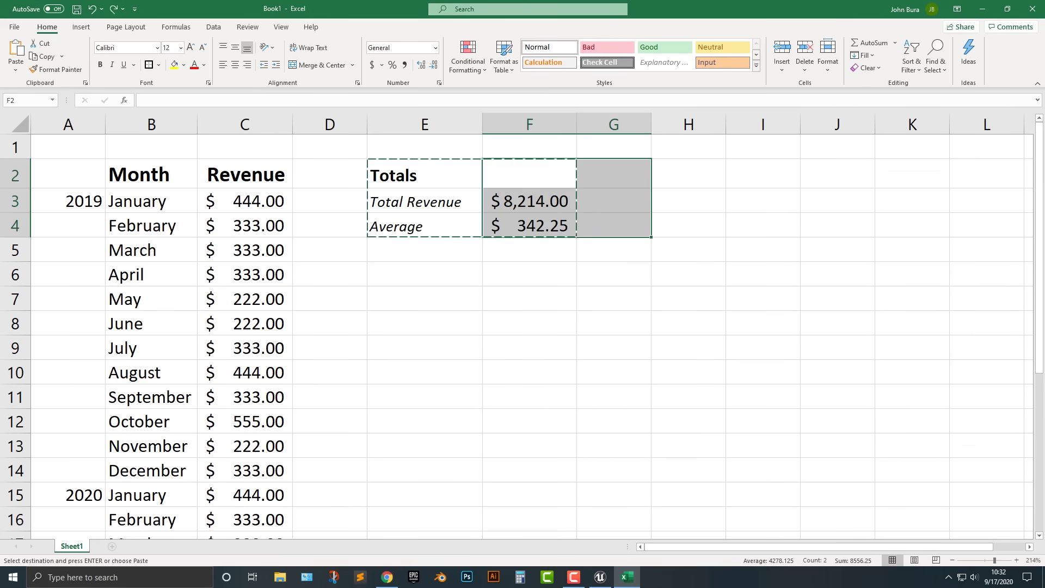
click(348, 172)
right_click(348, 173)
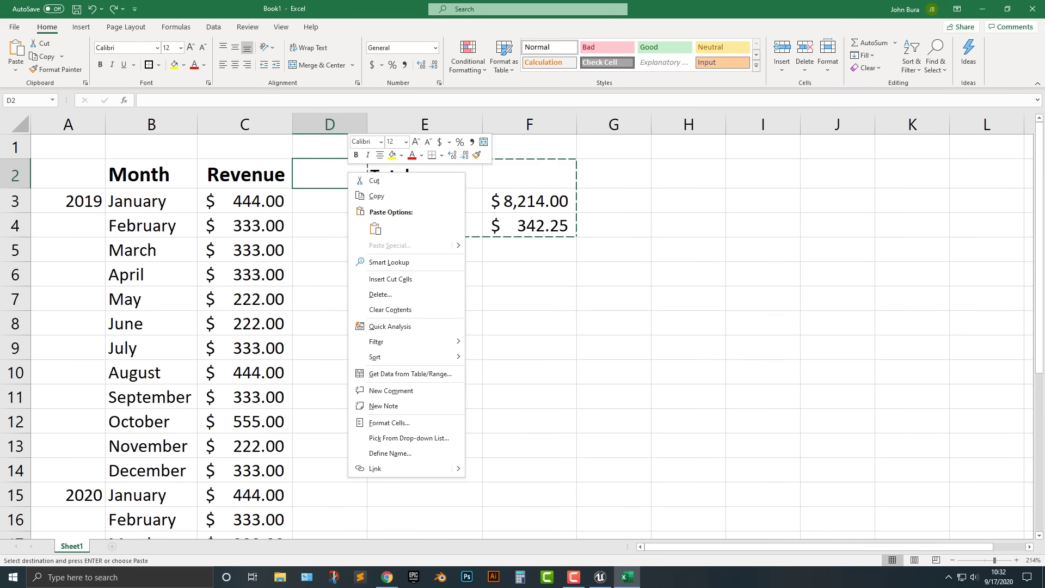
key(Escape)
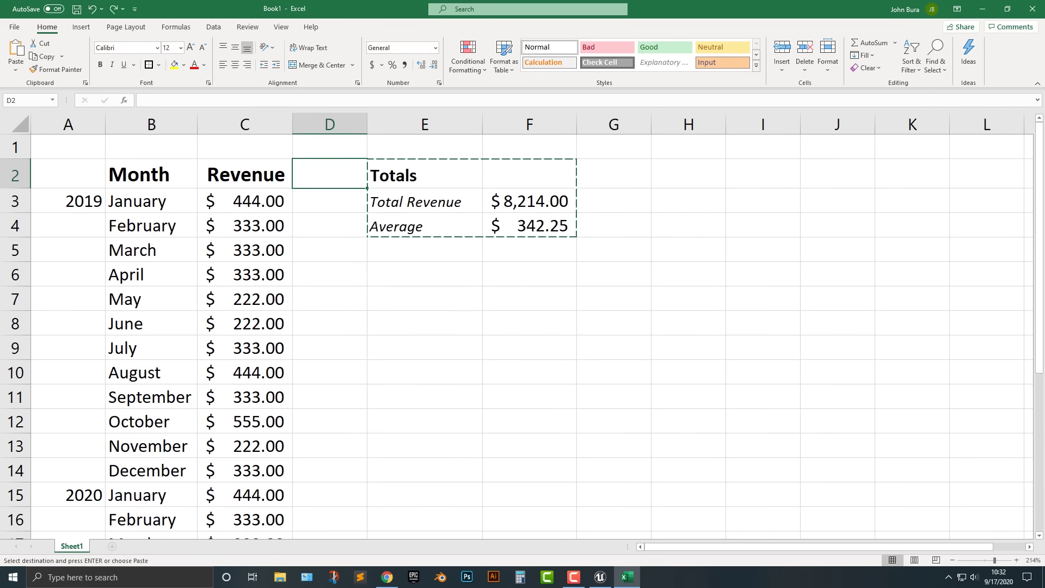
click(529, 200)
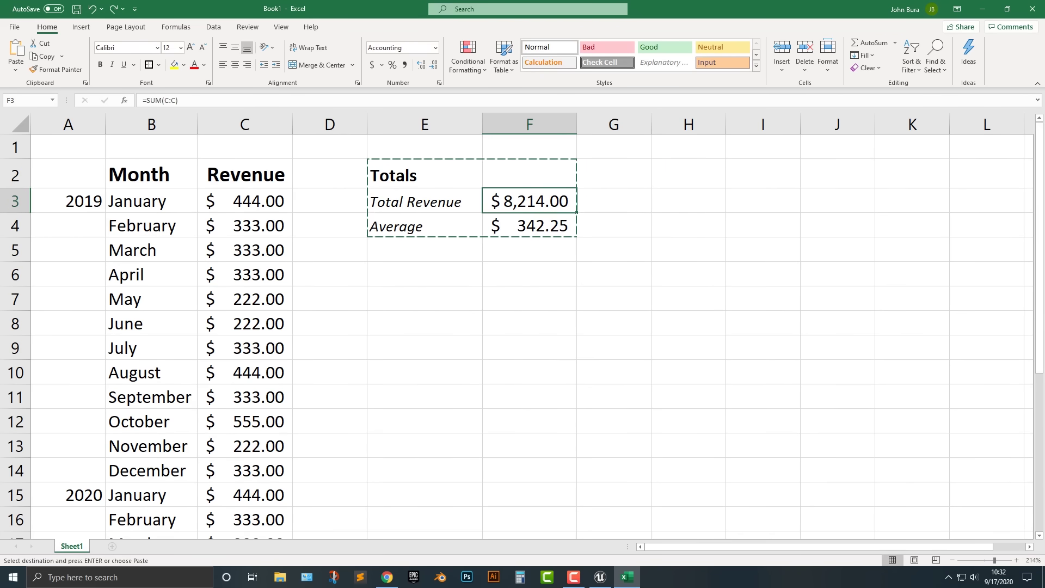
click(329, 174)
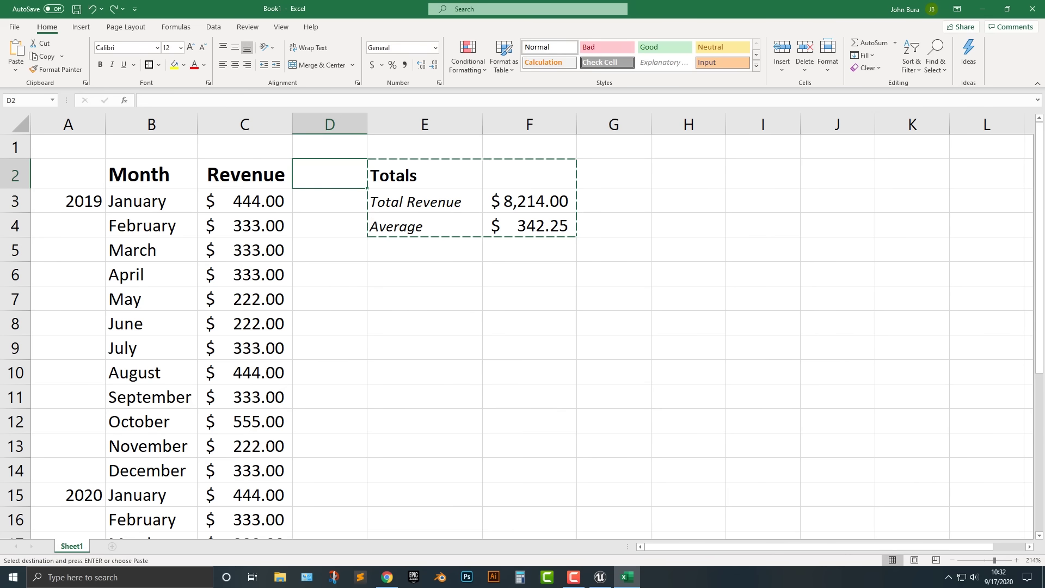
key(Escape)
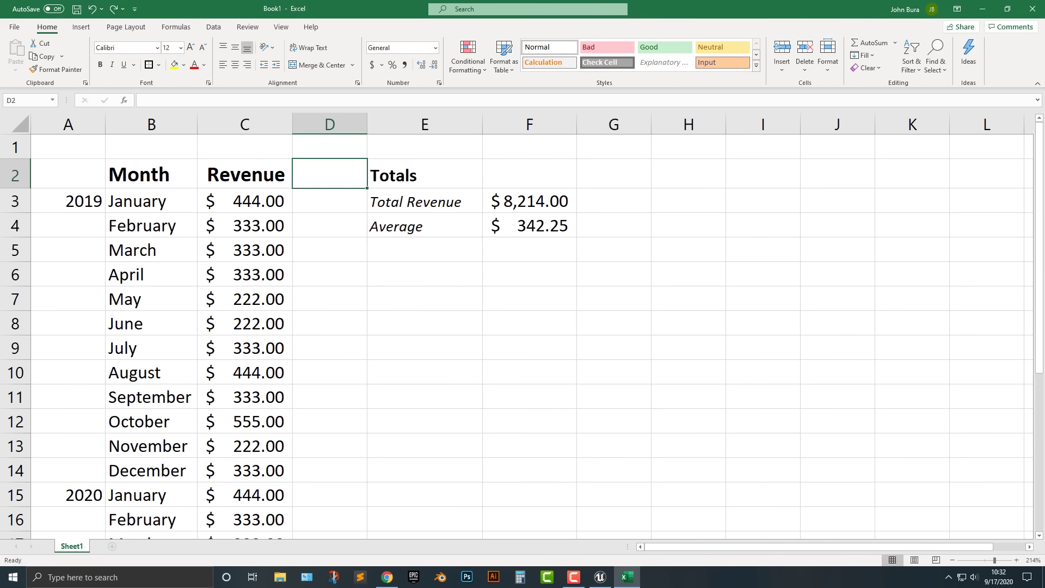
Insert an entire column at D2, beside Revenue, and enter the heading Expenses in D2.
right_click(337, 171)
click(367, 278)
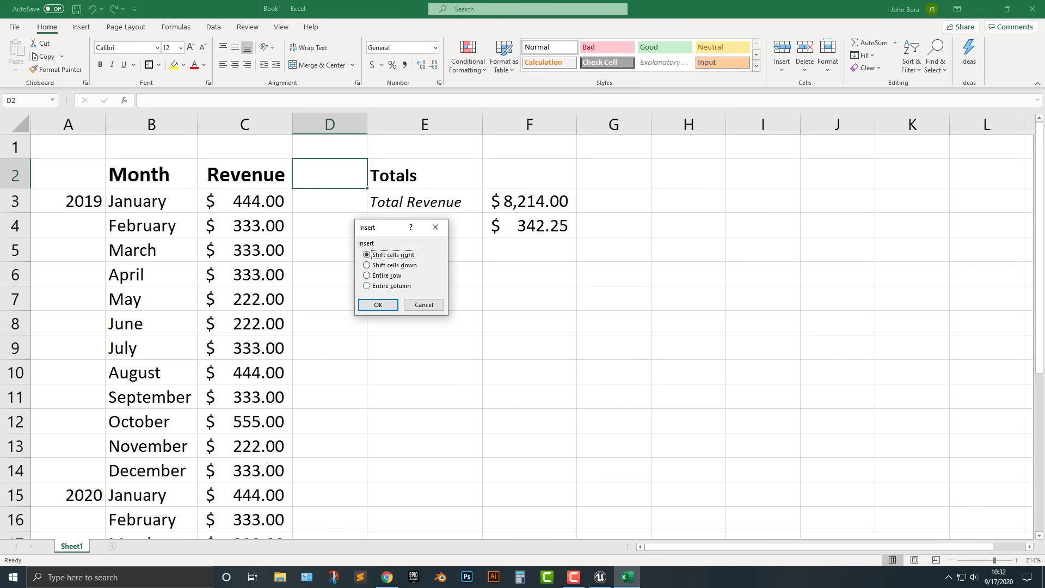
key(c)
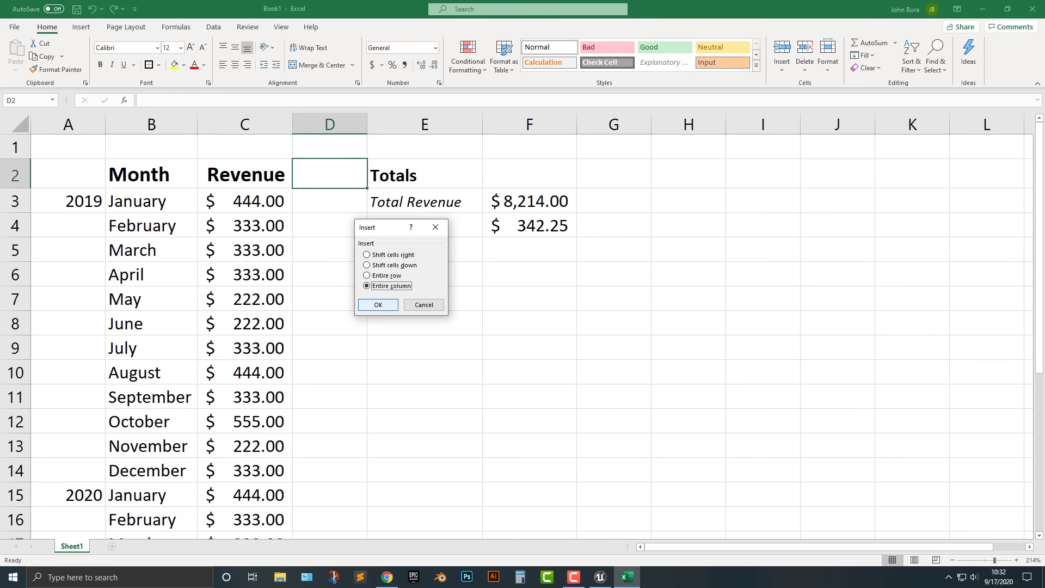
key(Return)
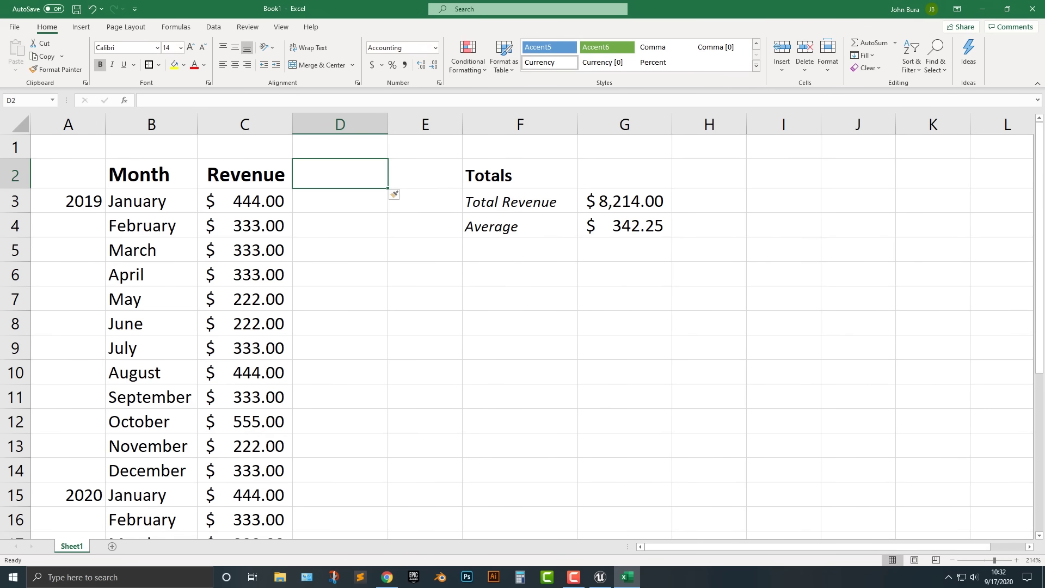
text(Exp)
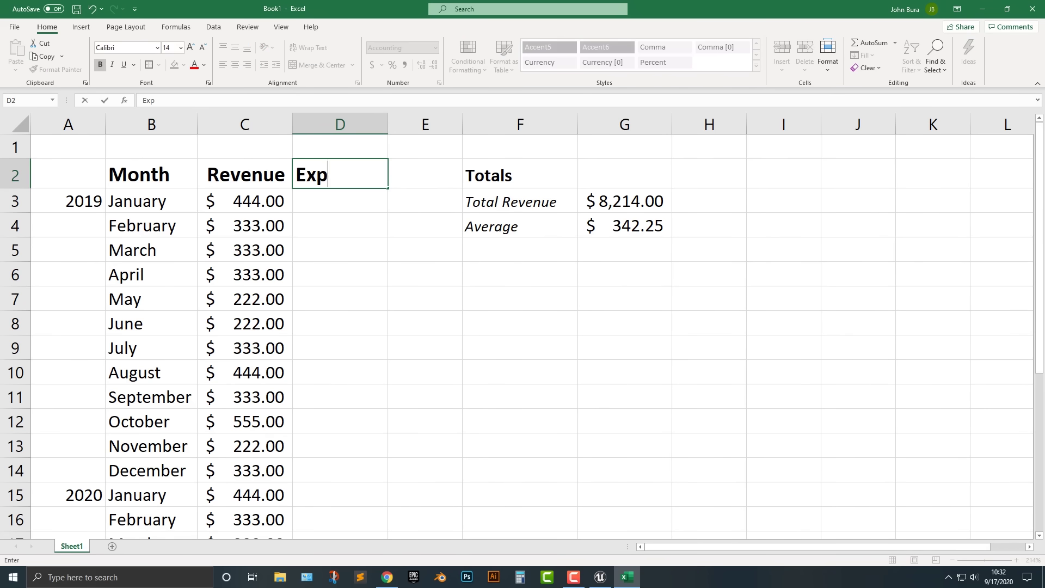
text(enses)
key(Return)
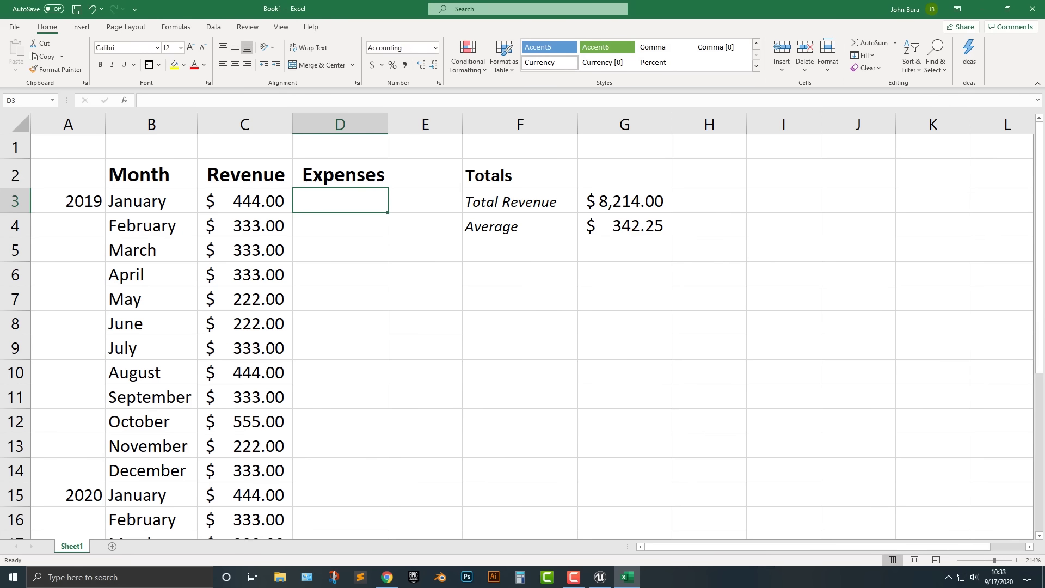
Enter the January to March 2019 expenses in D3:D5 as -33, -22 and -44.
text(-)
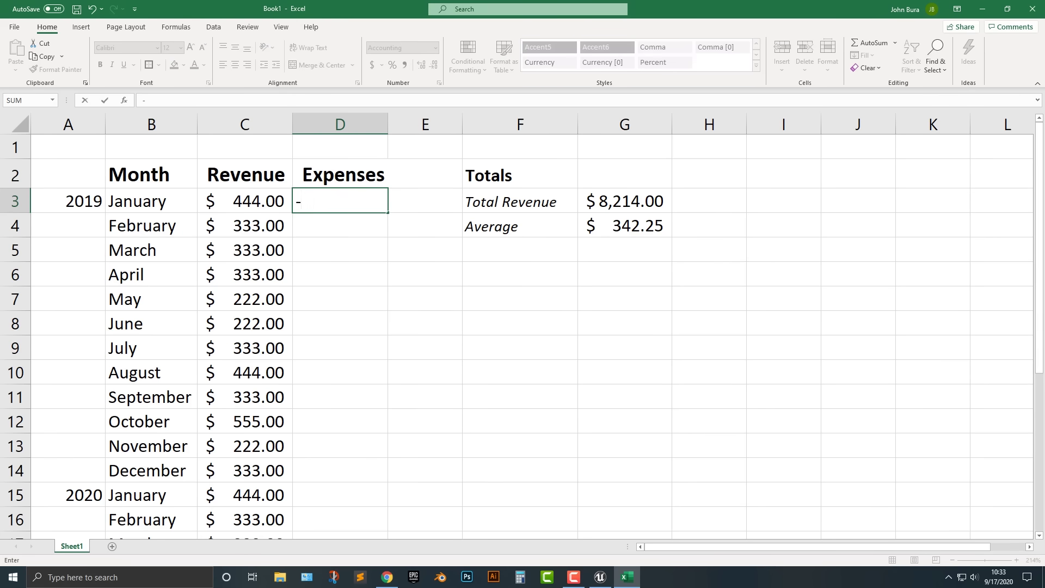
text( 33)
click(340, 250)
click(340, 200)
mouse_move(388, 213)
mouse_down()
mouse_move(388, 495)
mouse_move(387, 210)
mouse_up()
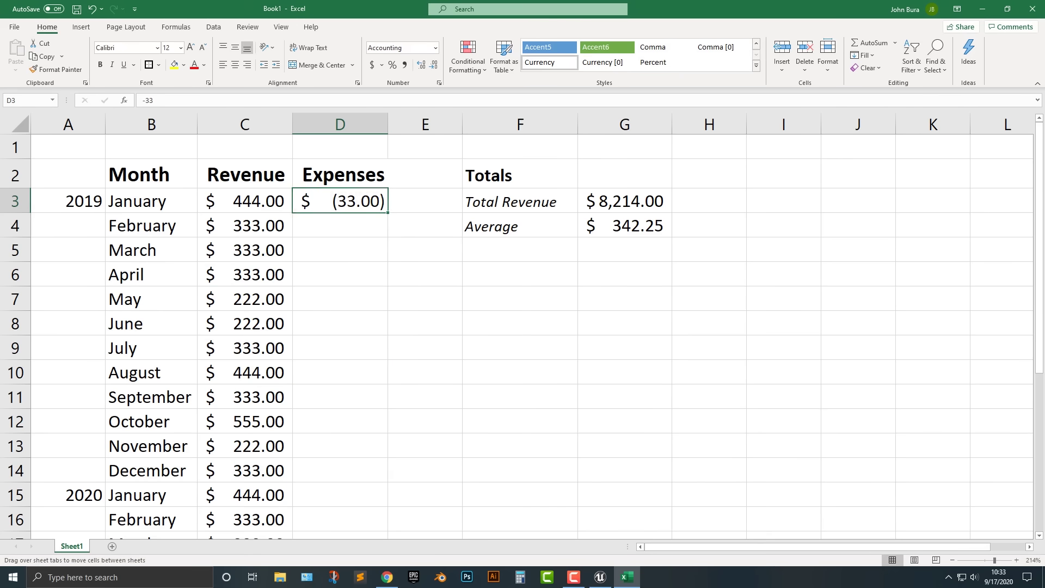
click(340, 225)
text(-33)
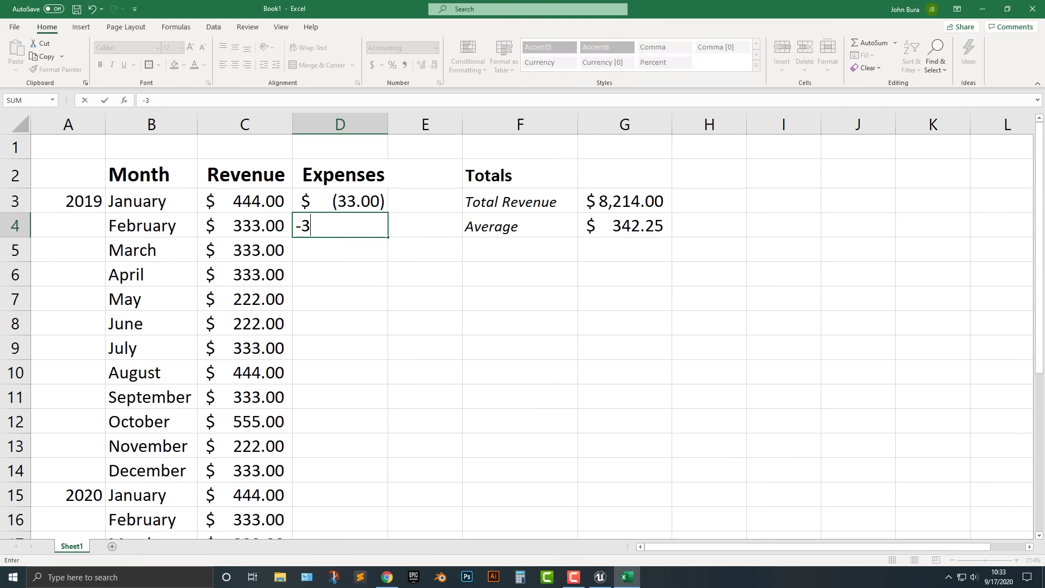
key(BackSpace)
key(BackSpace)
text(22)
key(Return)
text(-44)
key(Return)
Fill the Expenses series from D3:D5 down through December 2020 in D26, and review the filled values.
drag(340, 201, 391, 381)
drag(391, 430, 391, 449)
scroll(391, 449, up, 5)
scroll(522, 327, down, 5)
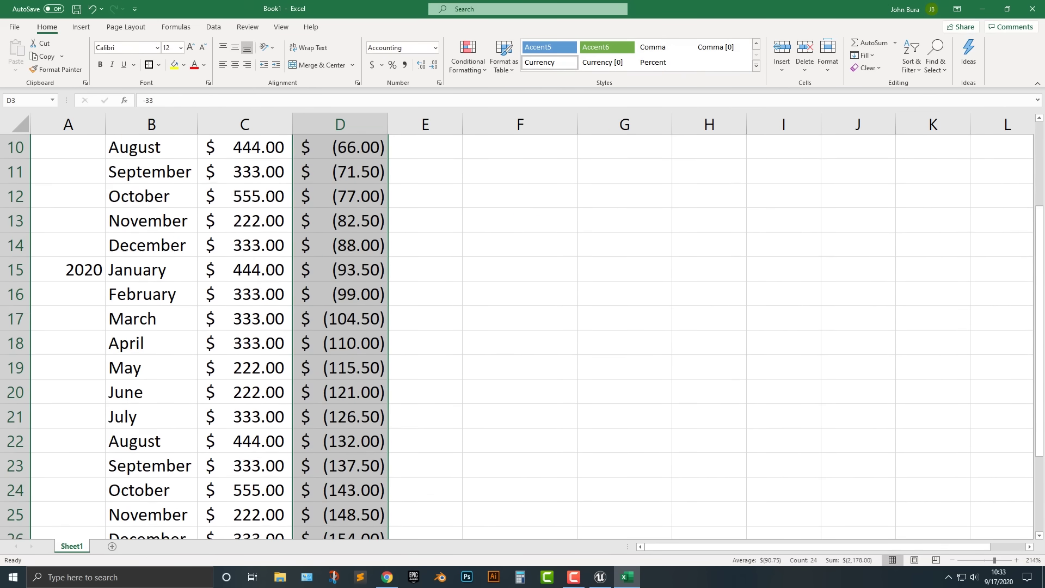
scroll(523, 326, up, 4)
scroll(523, 326, down, 3)
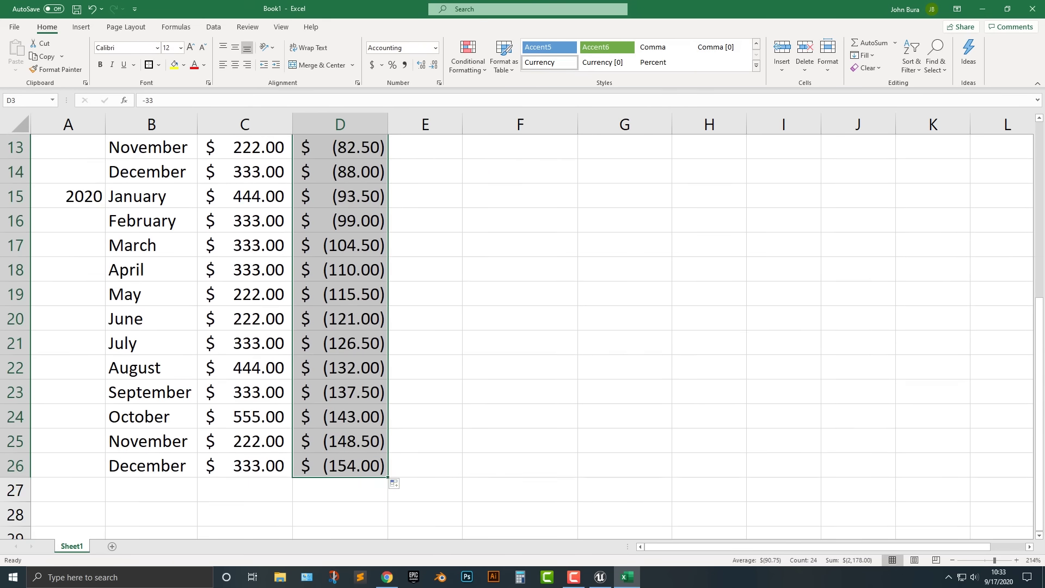
scroll(522, 326, up, 4)
scroll(523, 326, down, 7)
scroll(522, 327, up, 6)
scroll(523, 327, down, 5)
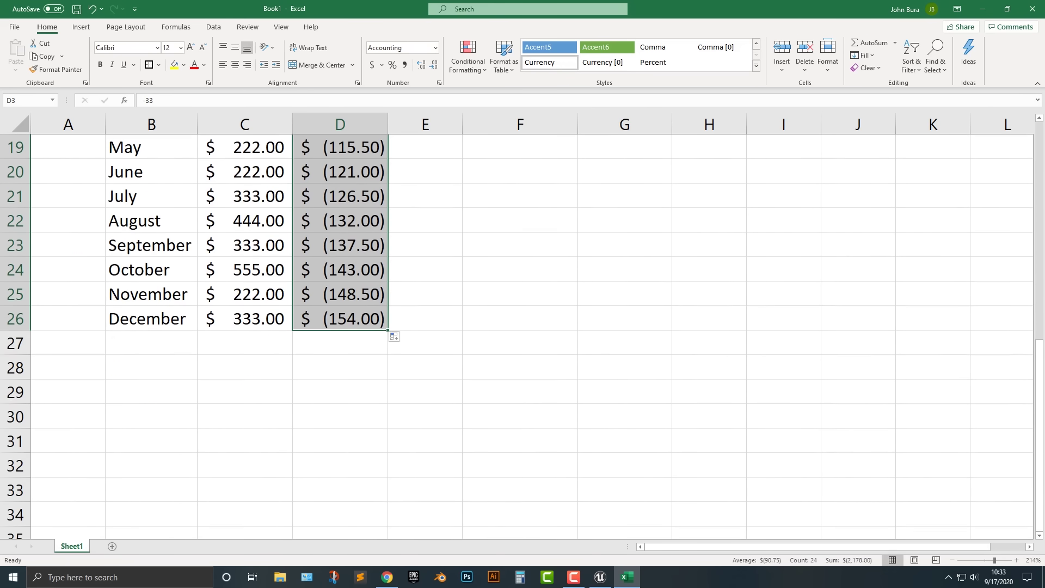
scroll(522, 327, up, 6)
Insert an entire column at E2, beside Expenses, and enter the heading Profit in E2.
drag(519, 175, 519, 226)
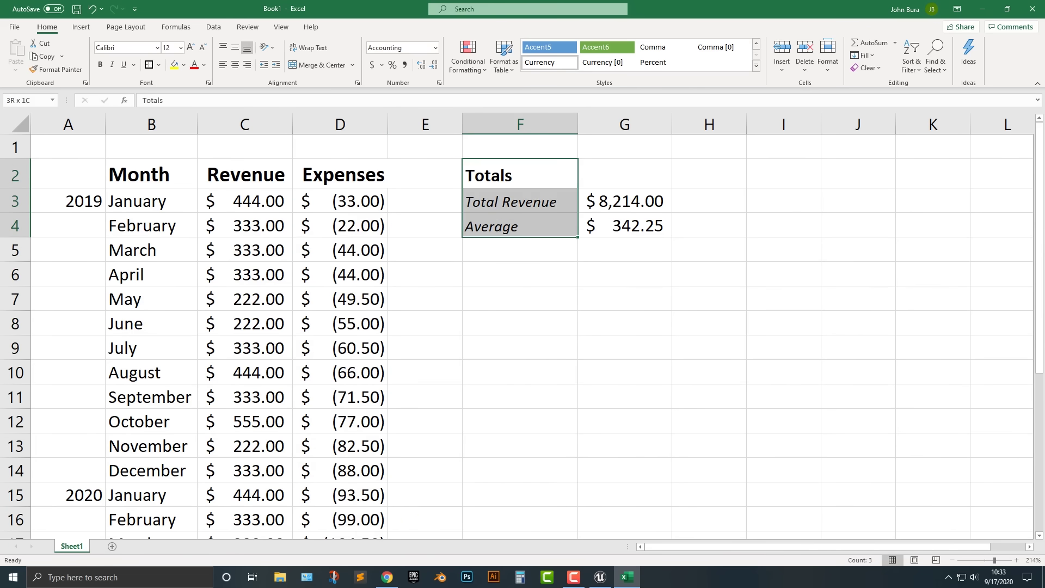
click(430, 183)
right_click(431, 184)
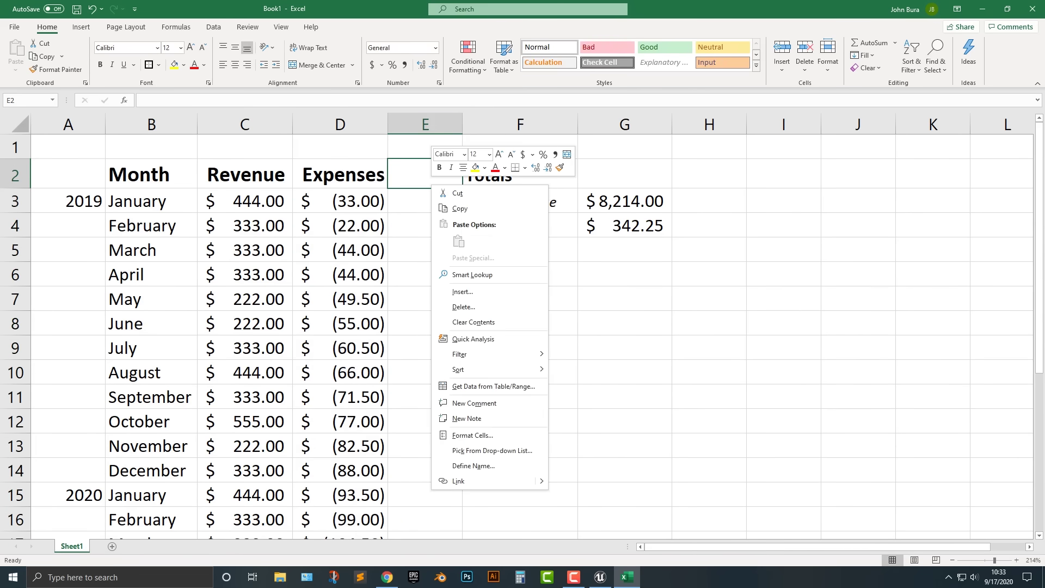
click(463, 292)
click(466, 299)
click(456, 319)
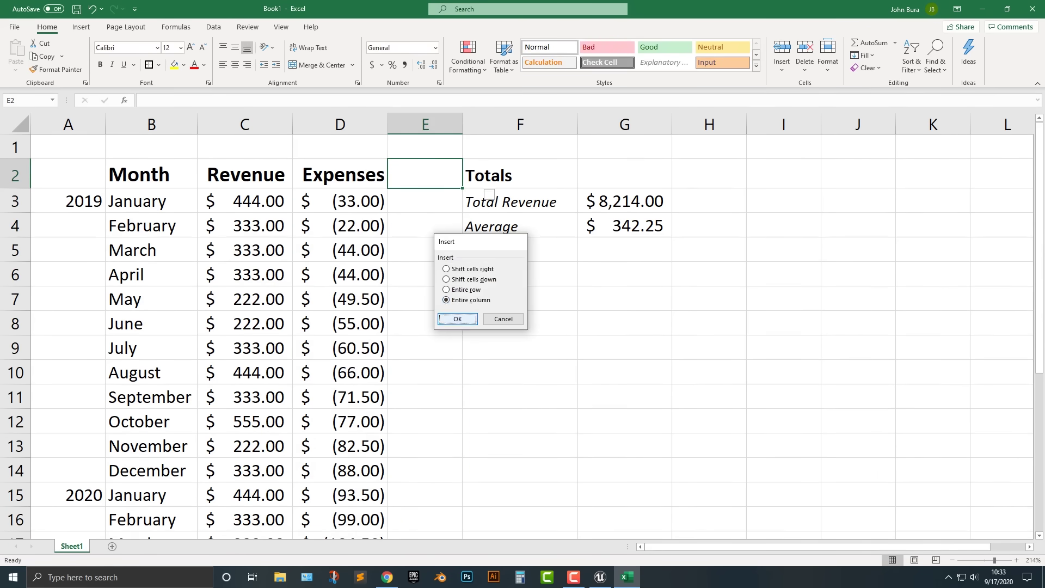
key(Return)
text(Di)
key(BackSpace)
key(BackSpace)
text(Profit)
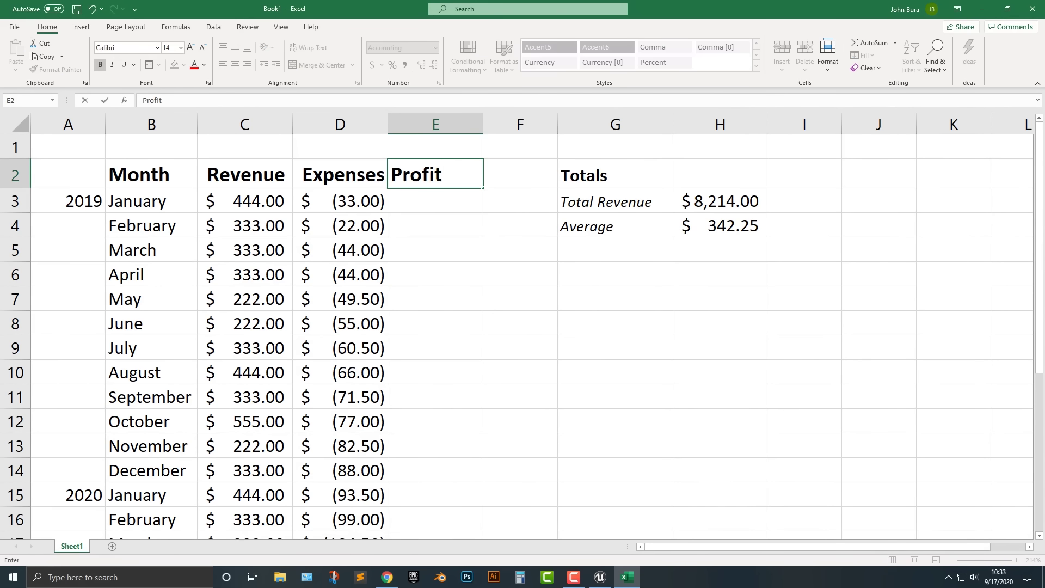
key(Return)
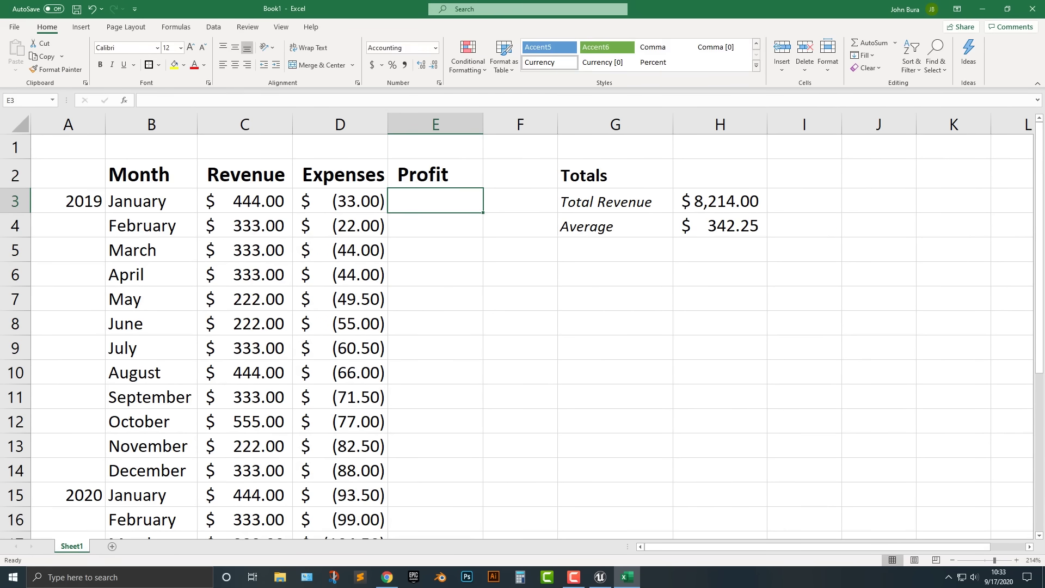
Enter the formula =C3-D3 in E3 for the January 2019 profit.
text(=)
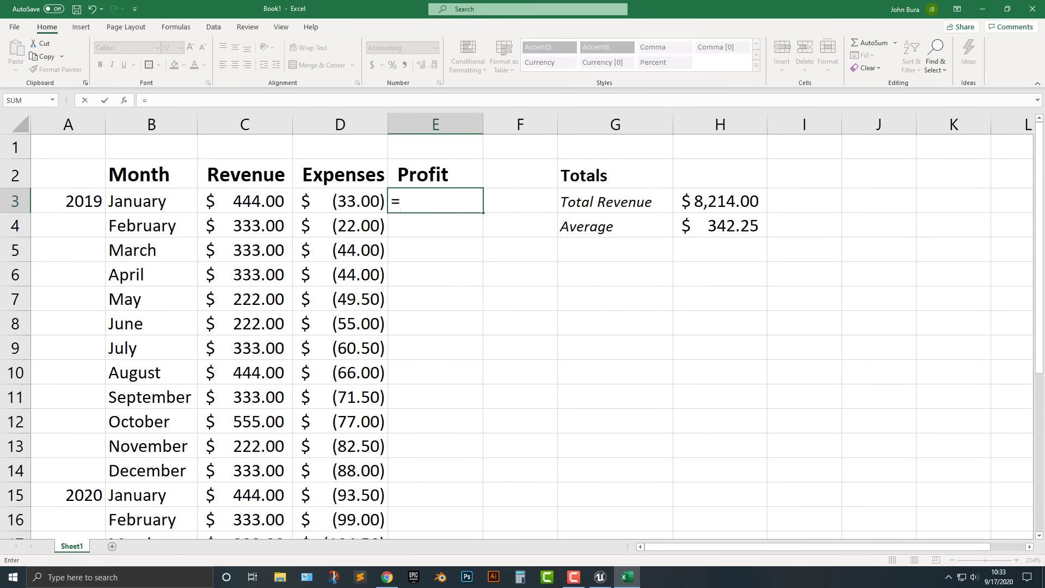
click(244, 201)
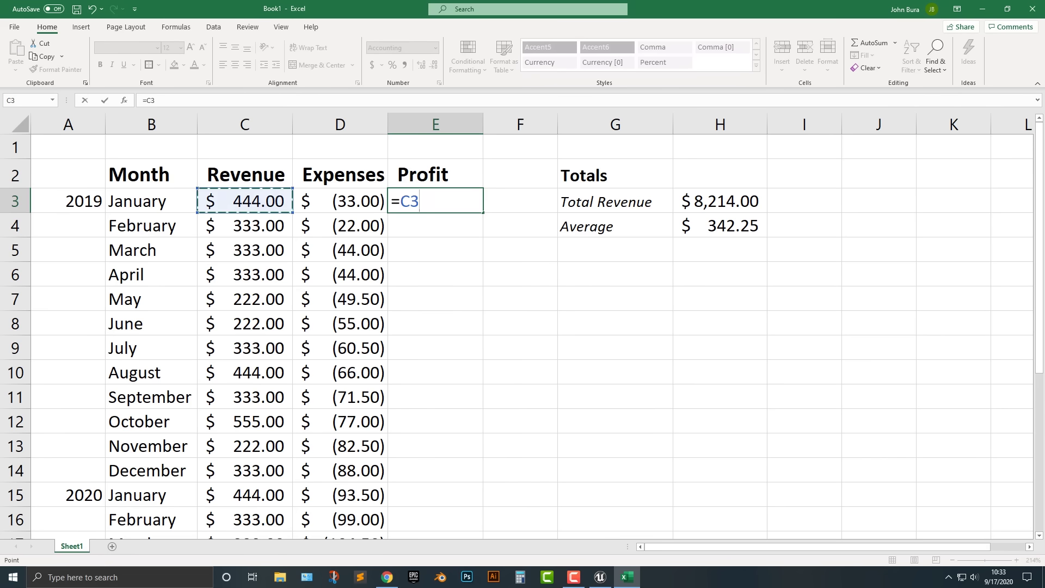
text(-)
click(340, 201)
key(Return)
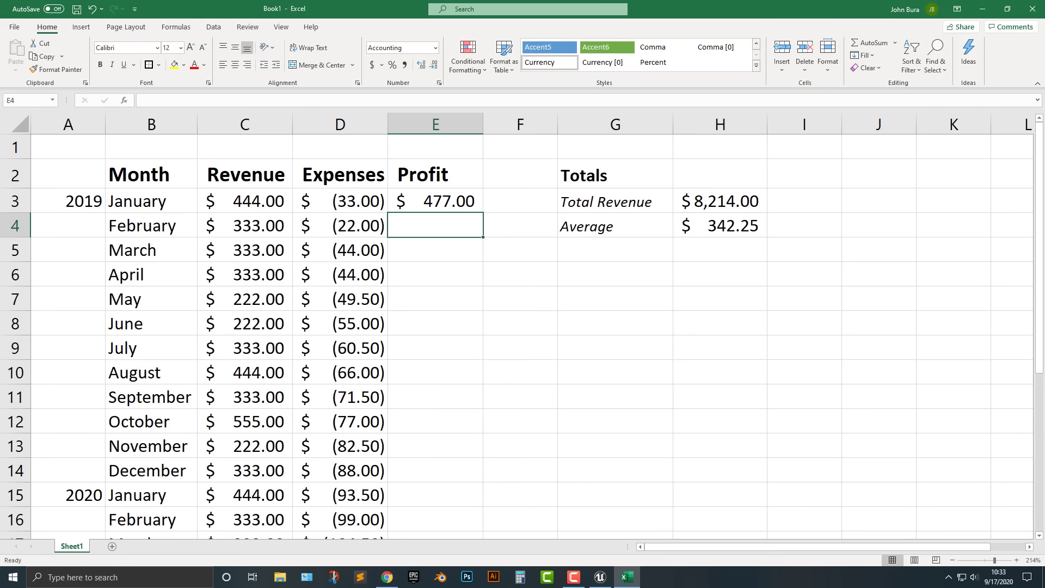
double_click(271, 201)
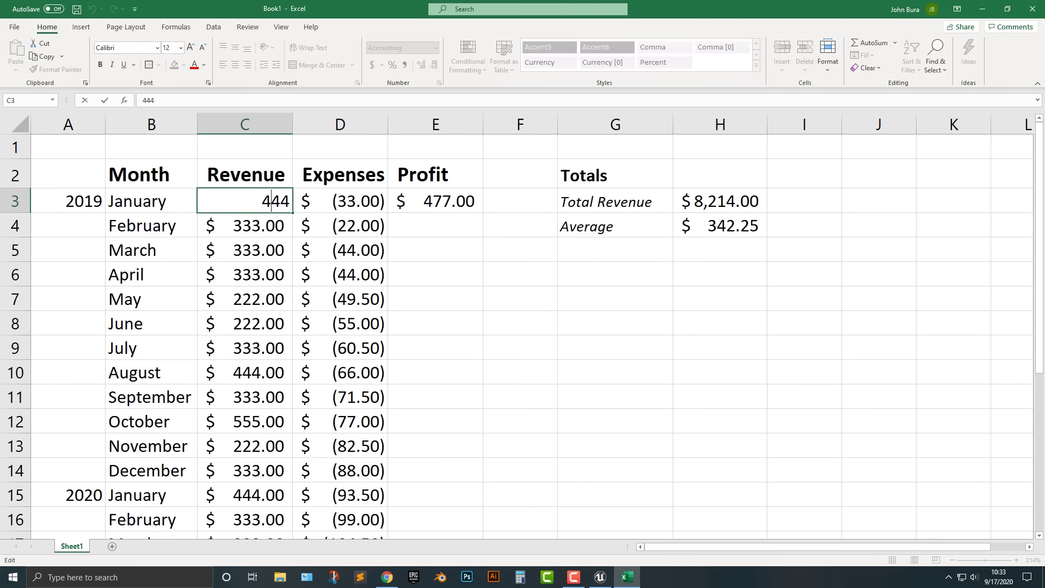
double_click(425, 201)
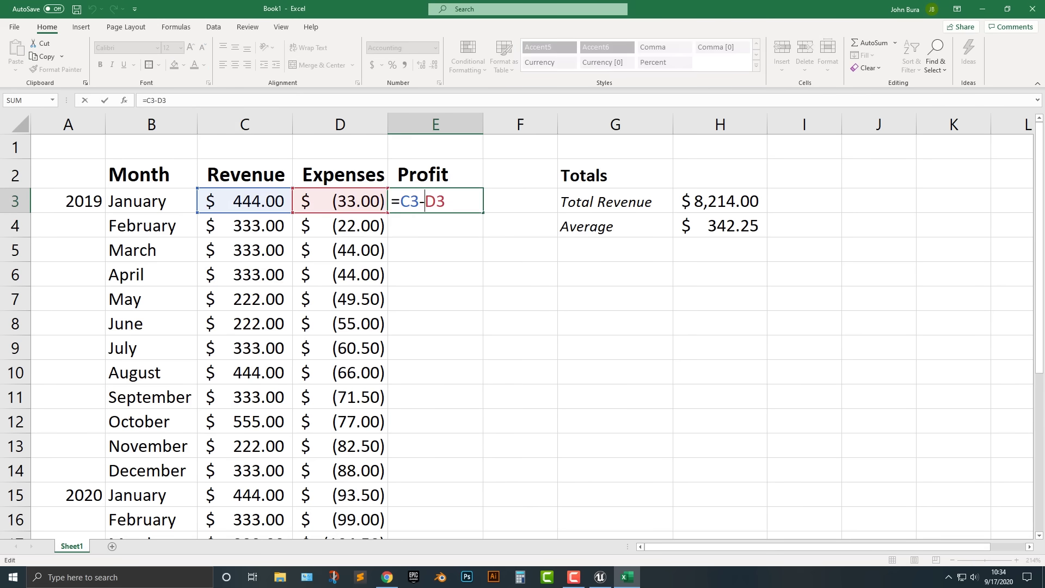
click(339, 201)
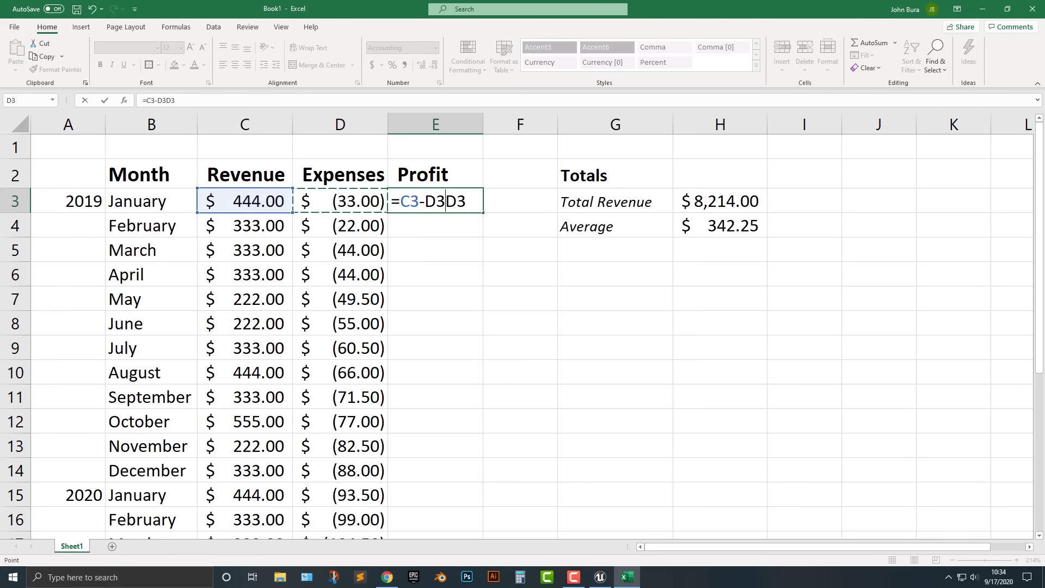
key(Escape)
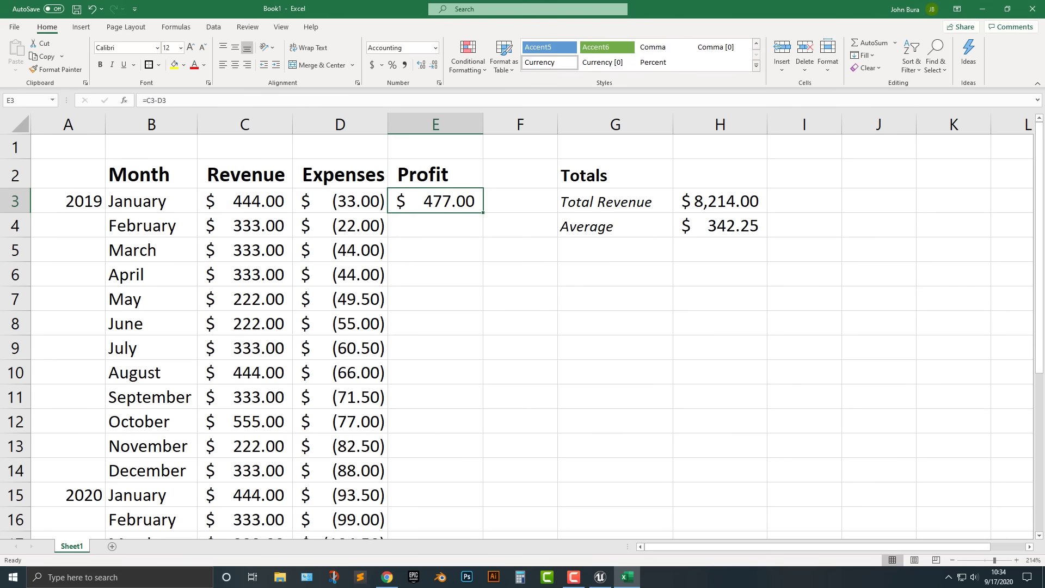
Change the operator in the E3 profit formula to a plus so it reads =C3+D3.
key(F2)
click(425, 200)
key(BackSpace)
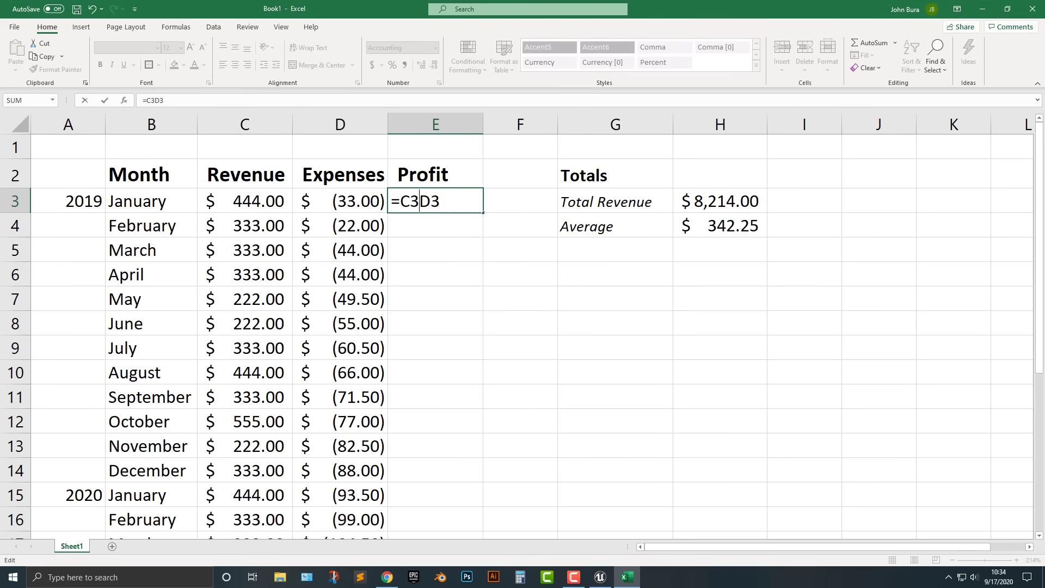
text(+)
key(Return)
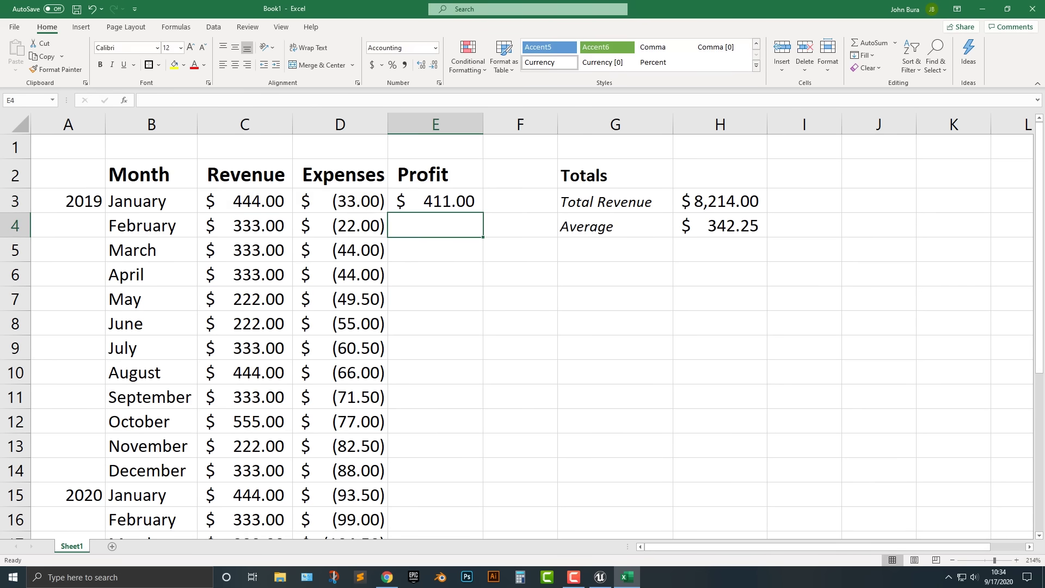
Fill the profit formula from E3 down through December 2020 in E26.
click(244, 201)
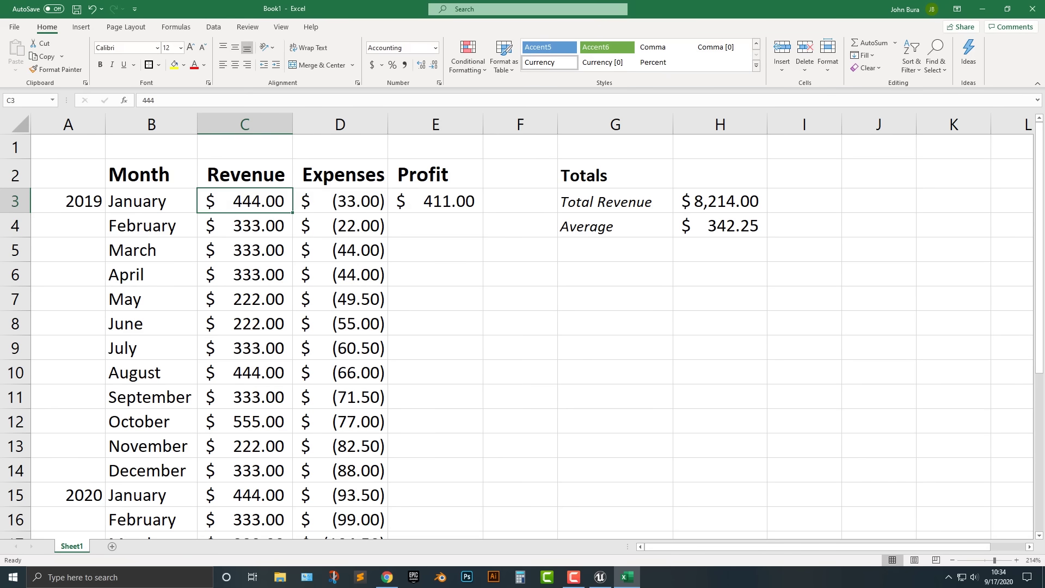
click(435, 201)
drag(483, 213, 482, 496)
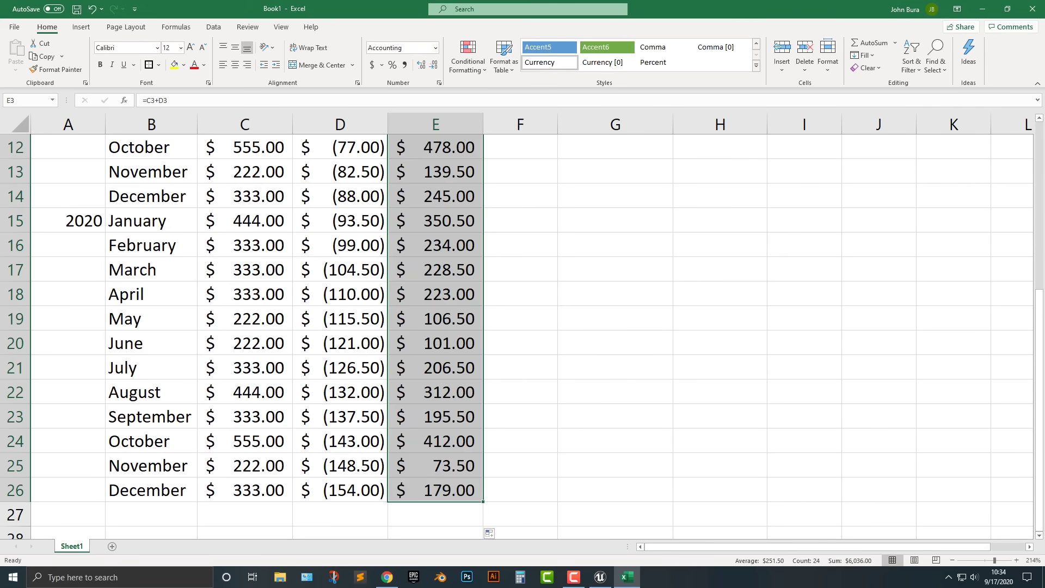
Inspect the cell references in the filled Profit formulas for February, March and April 2019 in E4:E6.
scroll(435, 327, up, 4)
click(436, 201)
double_click(435, 225)
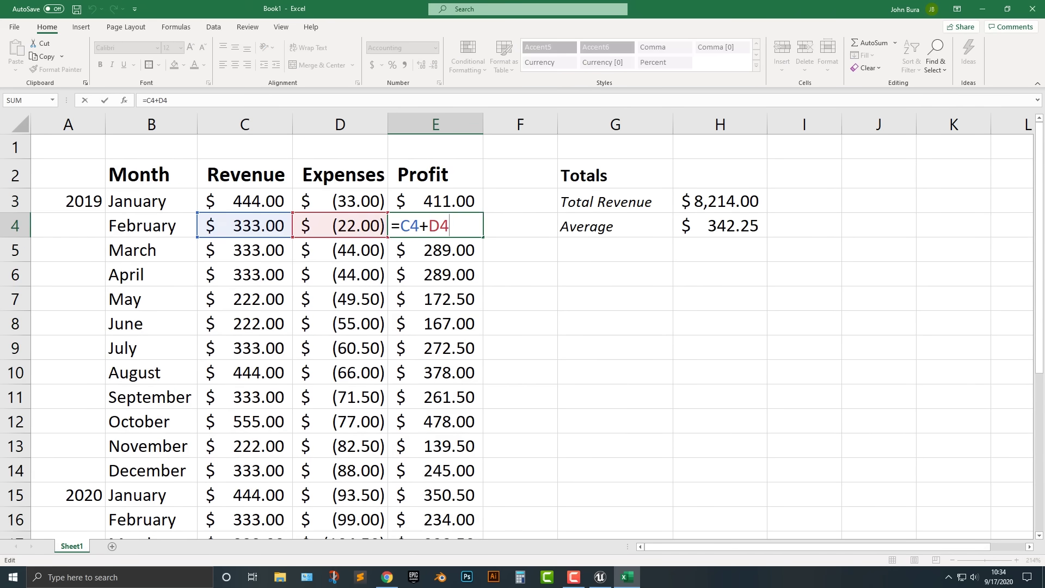
key(Return)
double_click(428, 250)
click(436, 274)
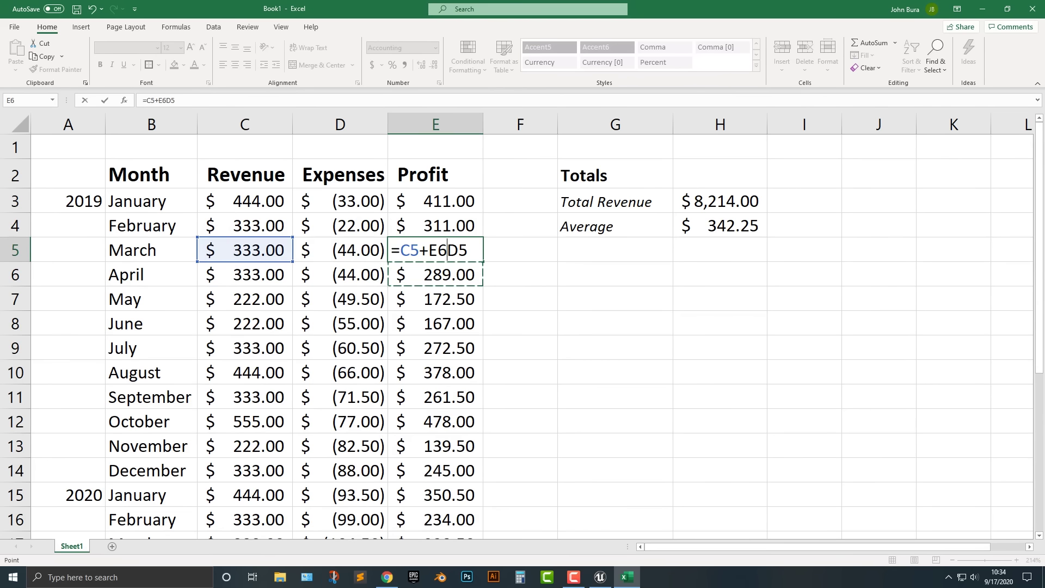
key(Escape)
double_click(435, 274)
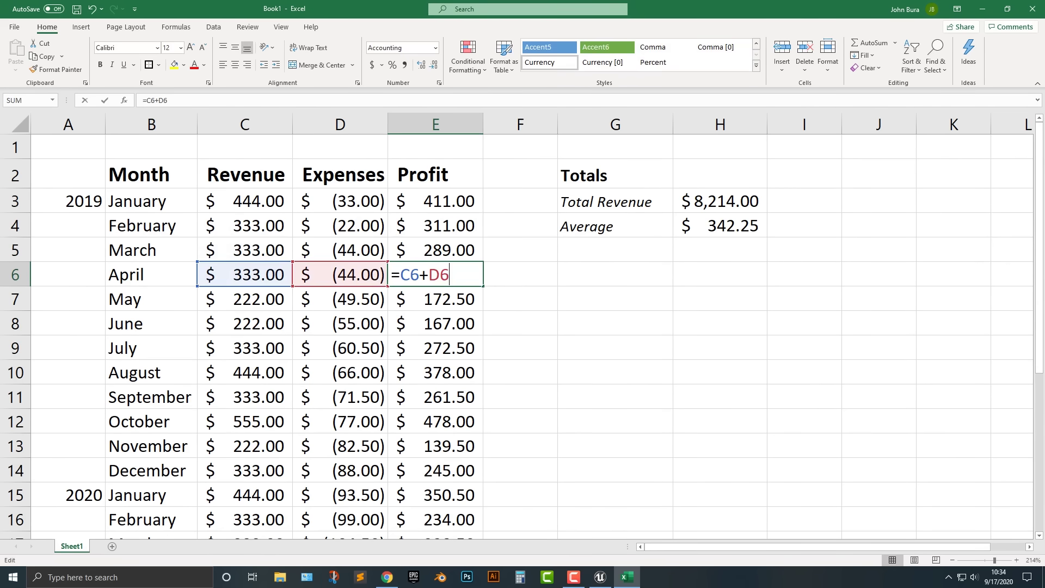
click(519, 274)
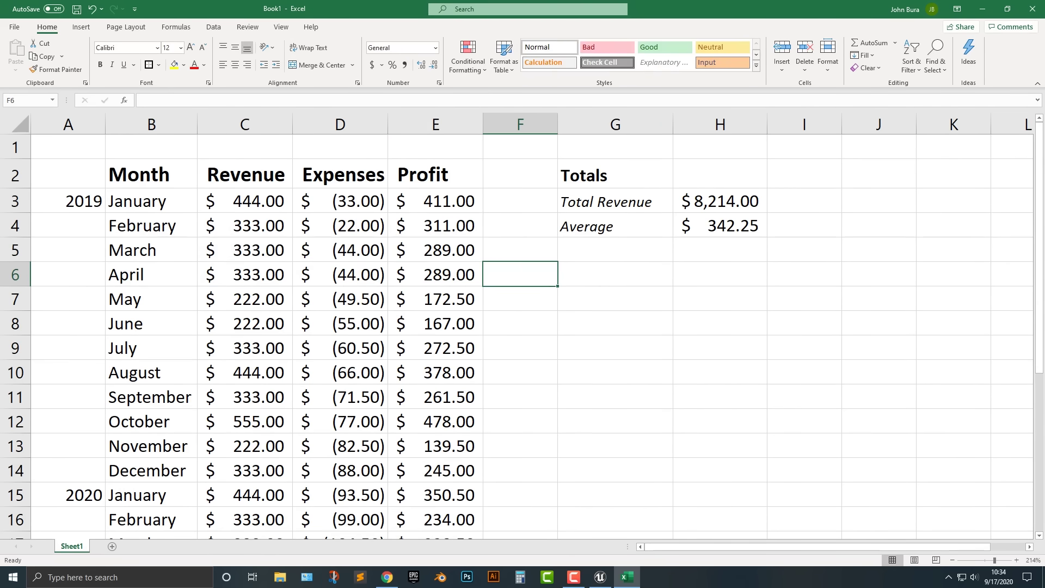
Move the Total Revenue and Average rows in G3:H4 down one row to start at G4.
right_click(618, 267)
key(Escape)
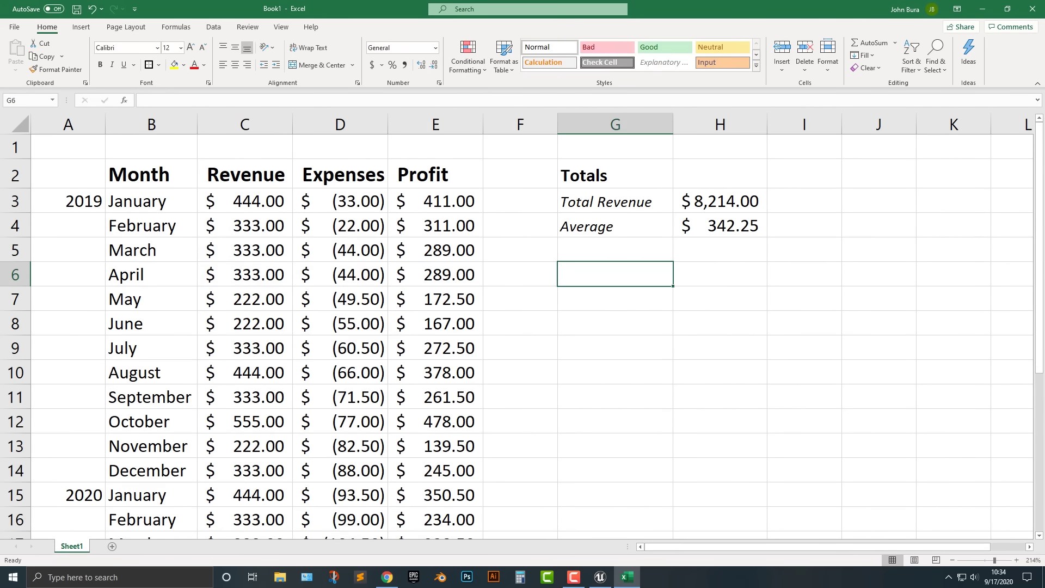
drag(615, 201, 732, 226)
key(ctrl+c)
click(615, 225)
key(ctrl+v)
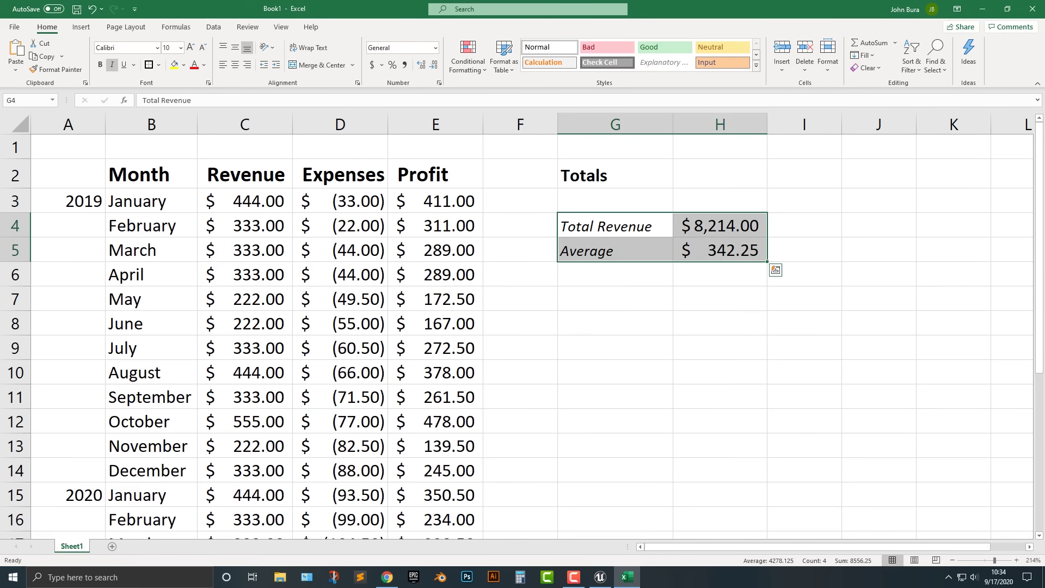
click(615, 201)
text(To)
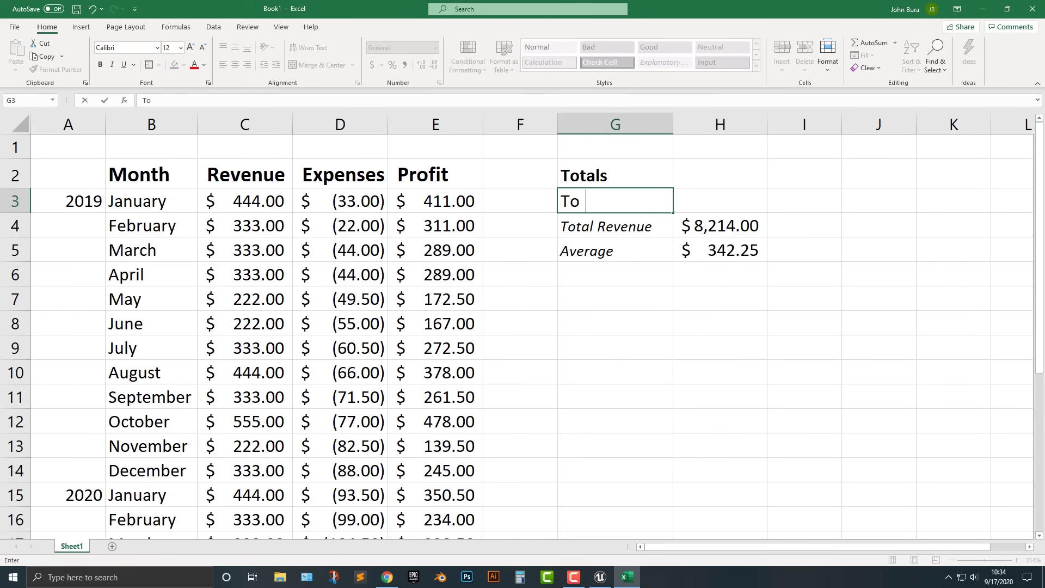
key(BackSpace)
key(Return)
Copy the Total Revenue label from G4 into G3 and change its wording to "Total Profit".
key(ctrl+c)
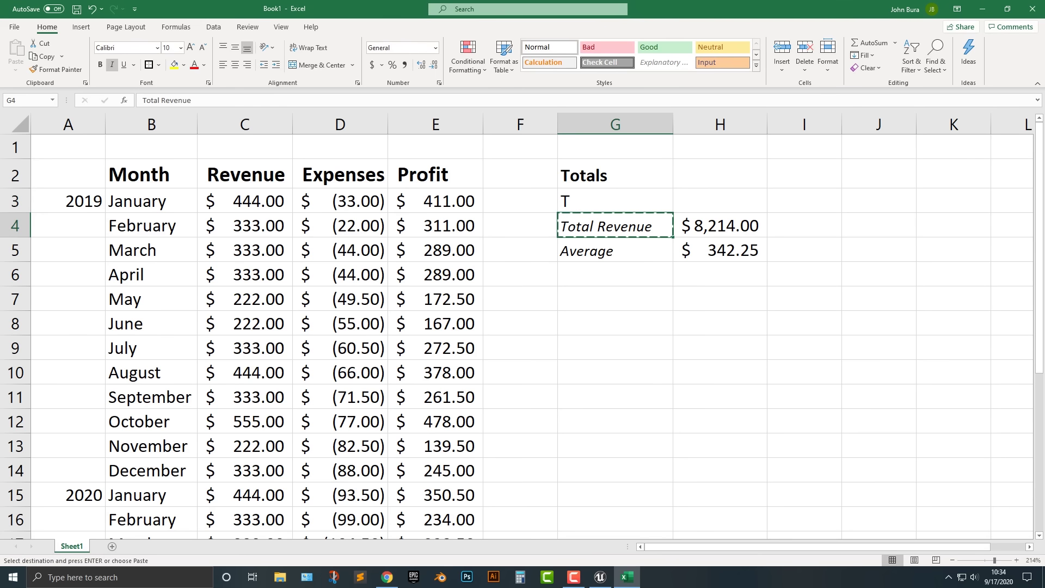
click(615, 200)
key(ctrl+v)
key(F2)
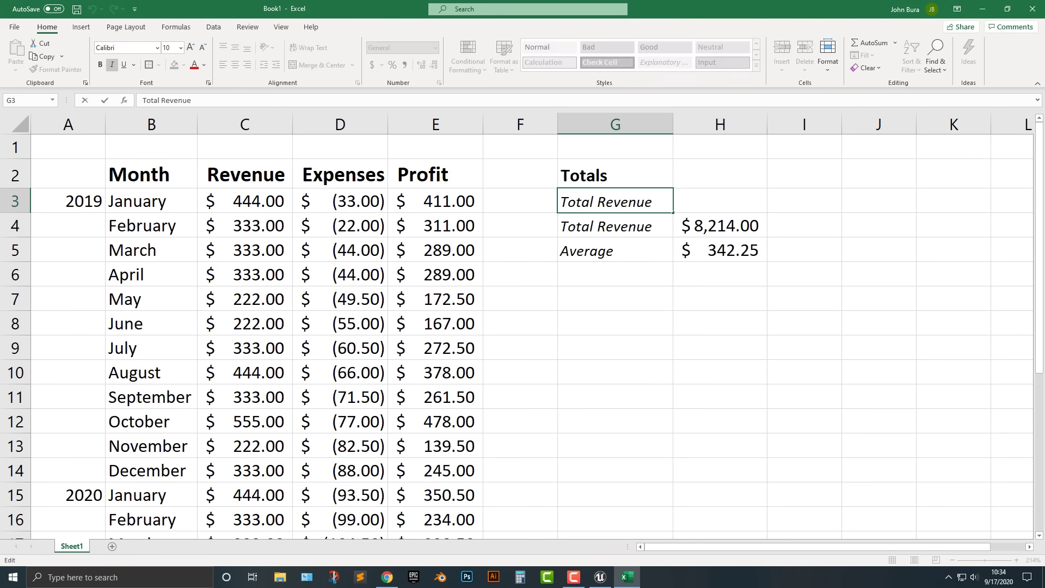
double_click(621, 202)
text(pro)
key(BackSpace)
key(BackSpace)
key(BackSpace)
key(BackSpace)
text(Profit)
key(Return)
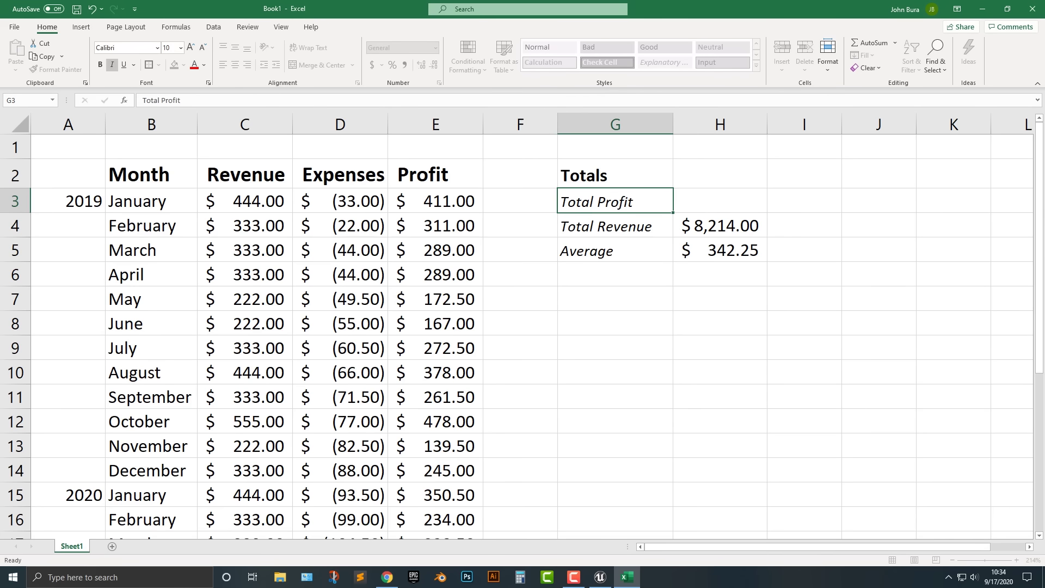
Enter a SUM formula over the whole column C in H3 beside Total Profit.
click(719, 200)
text(=sum()
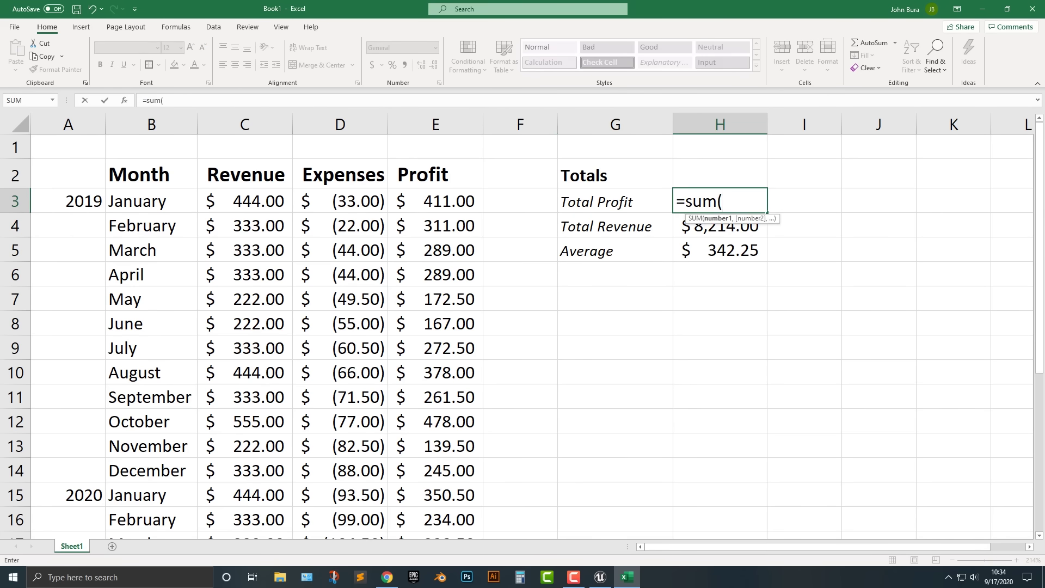
click(245, 125)
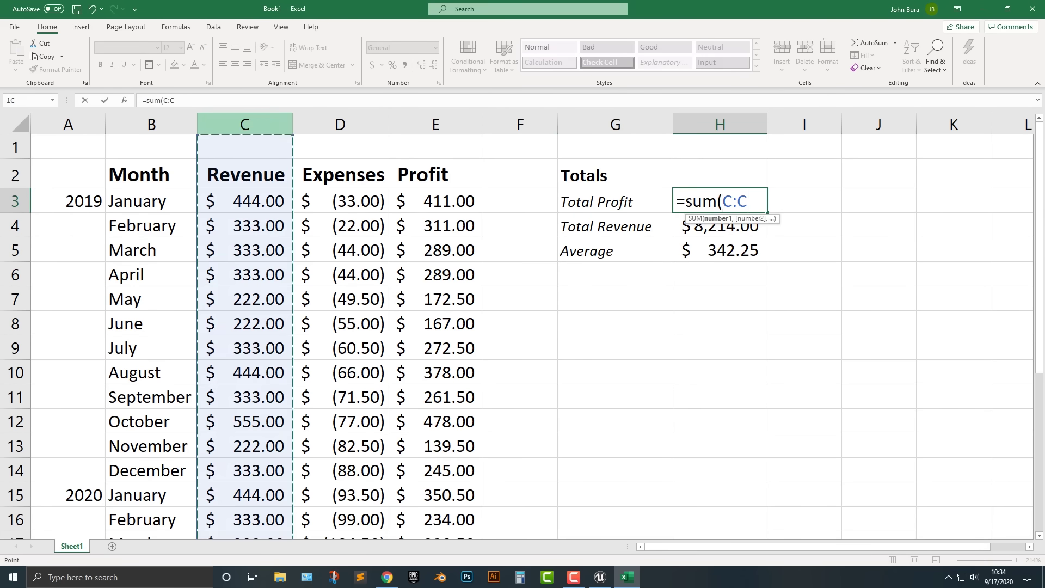
key(Return)
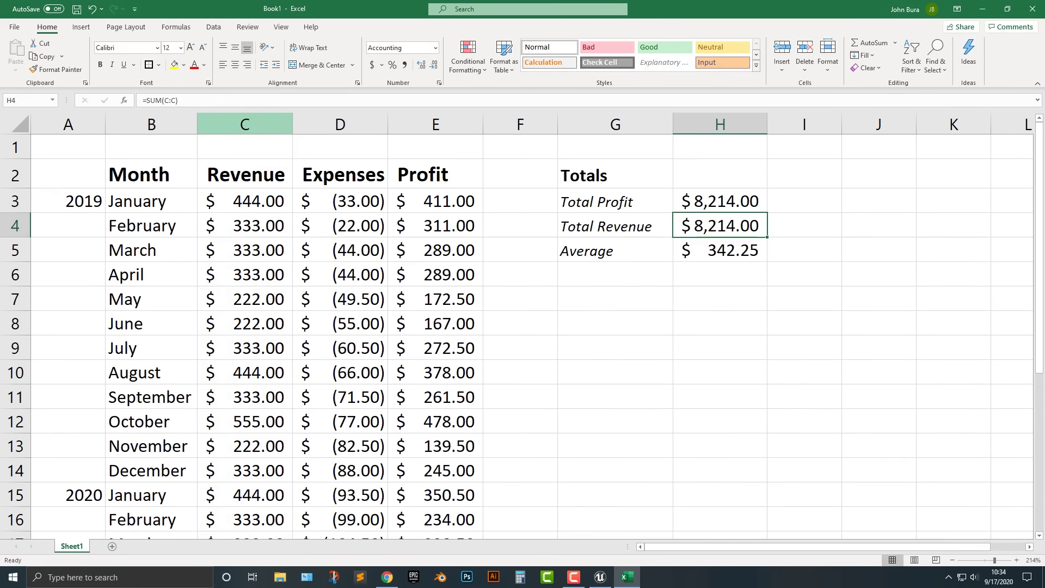
Change the Total Revenue formula in H4 to =SUM(E:E).
double_click(694, 226)
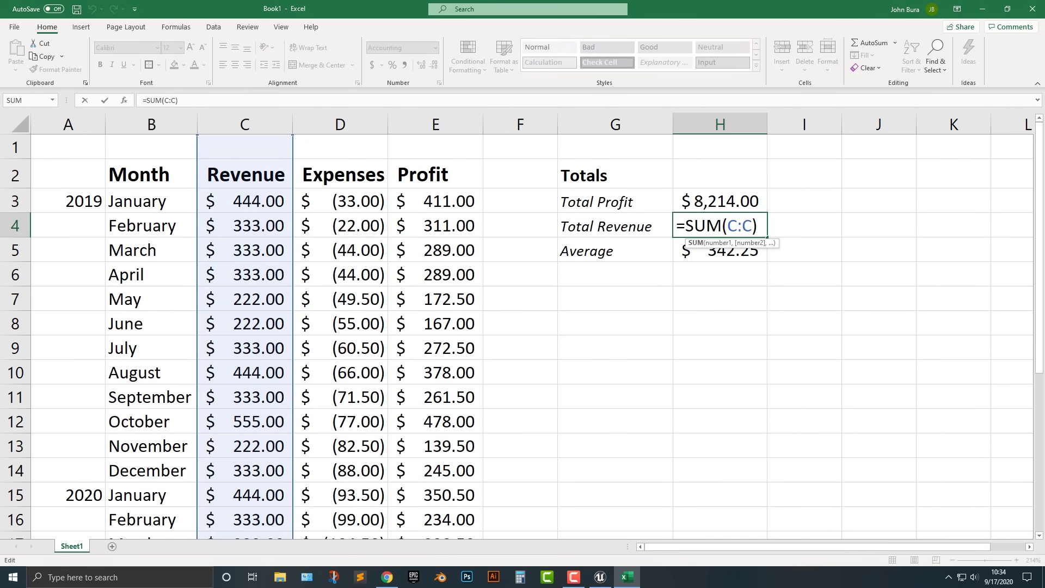
key(BackSpace)
text(E)
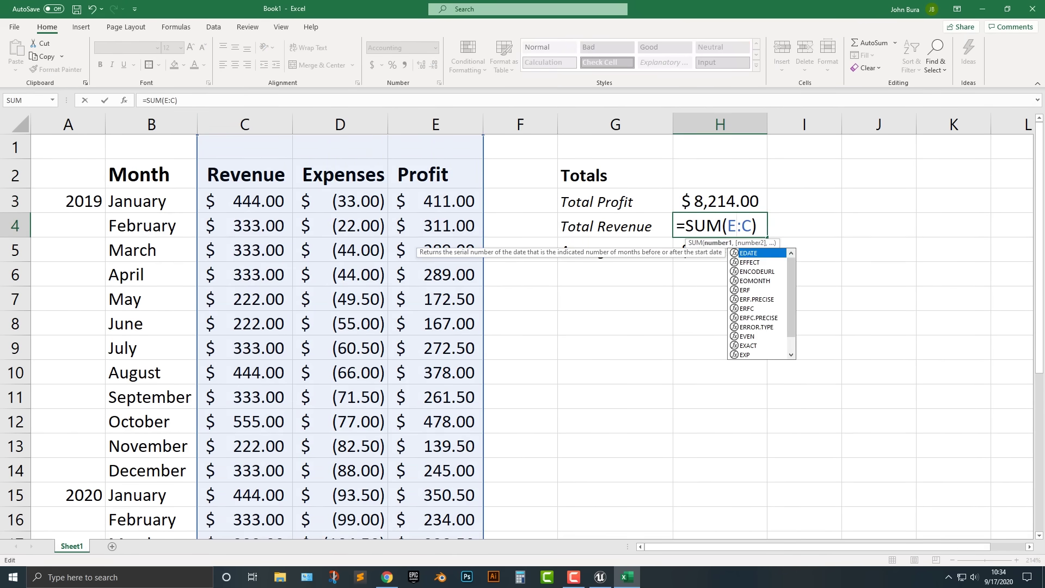
key(Right)
key(Right)
key(BackSpace)
text(E)
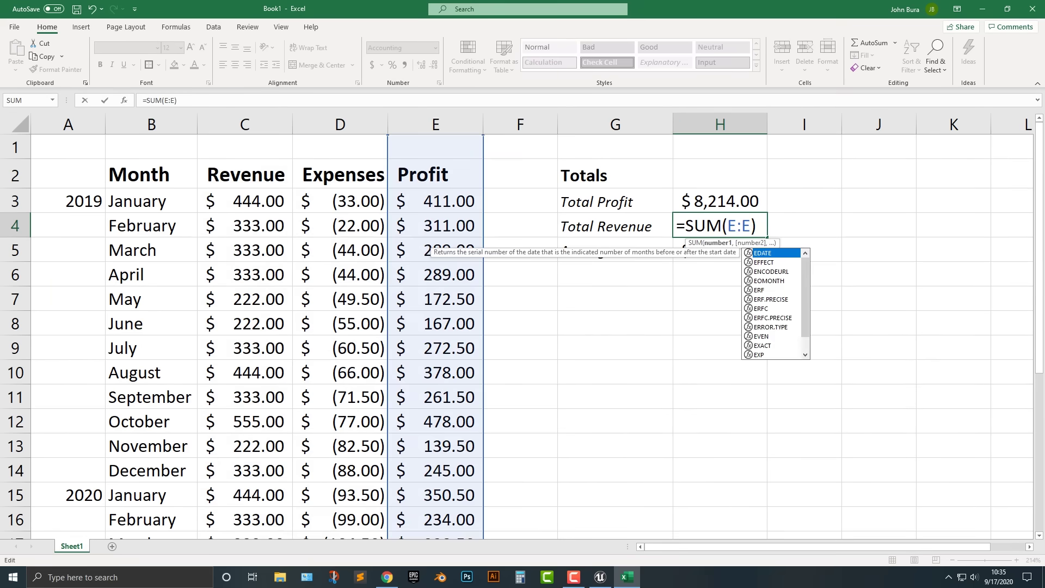
key(Return)
Move the Average label and its value from G5:H5 down one row to G6:H6.
key(Left)
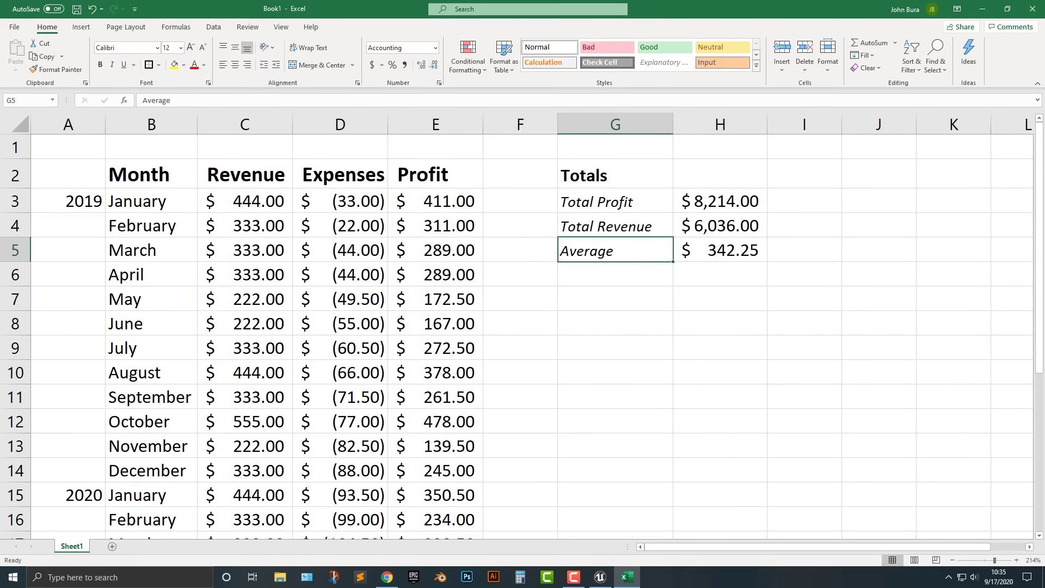
key(shift+Right)
key(ctrl+c)
key(Down)
key(ctrl+v)
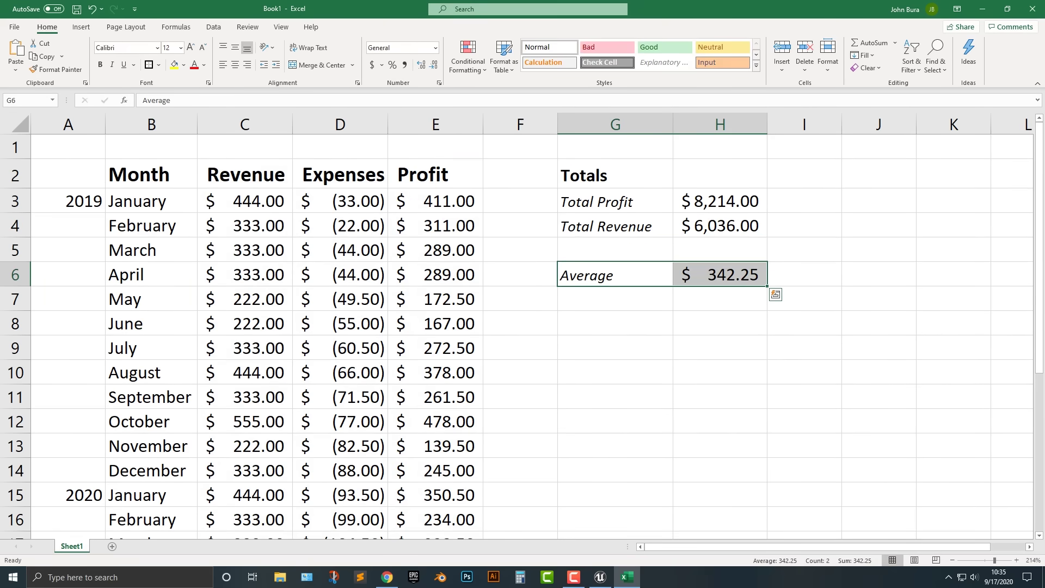
key(Delete)
key(Up)
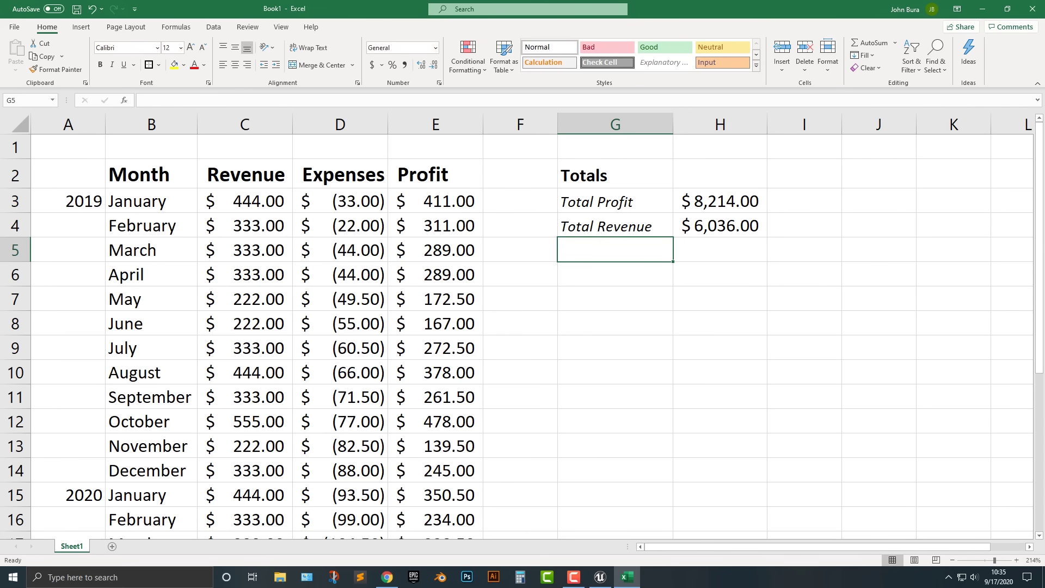
key(ctrl+z)
key(Up)
key(BackSpace)
text(Tota)
key(BackSpace)
key(BackSpace)
key(BackSpace)
key(BackSpace)
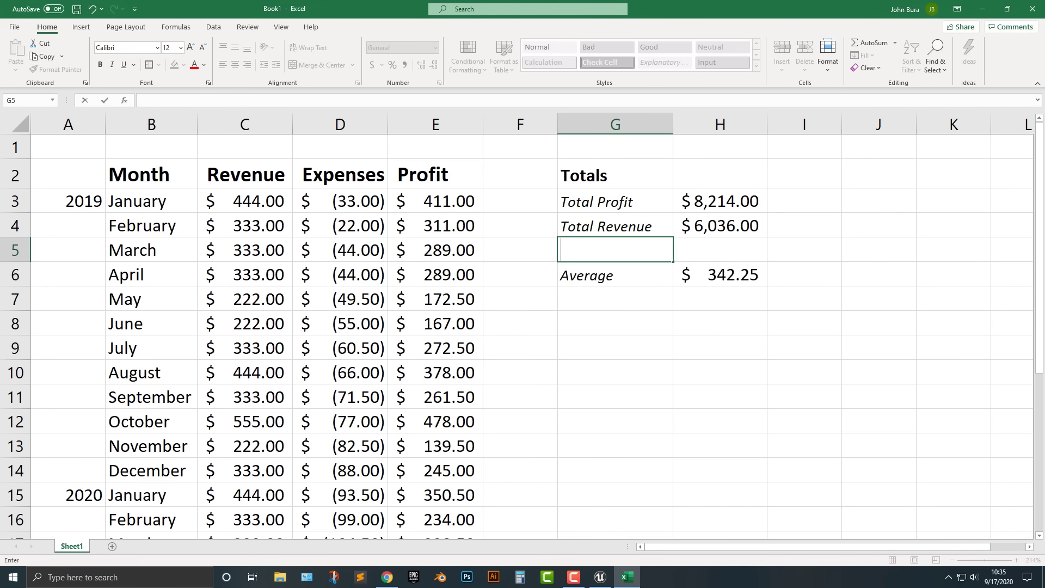
Copy the Total Revenue label from G4 into the empty cell G5.
key(Up)
key(ctrl+c)
key(Down)
key(ctrl+v)
key(Escape)
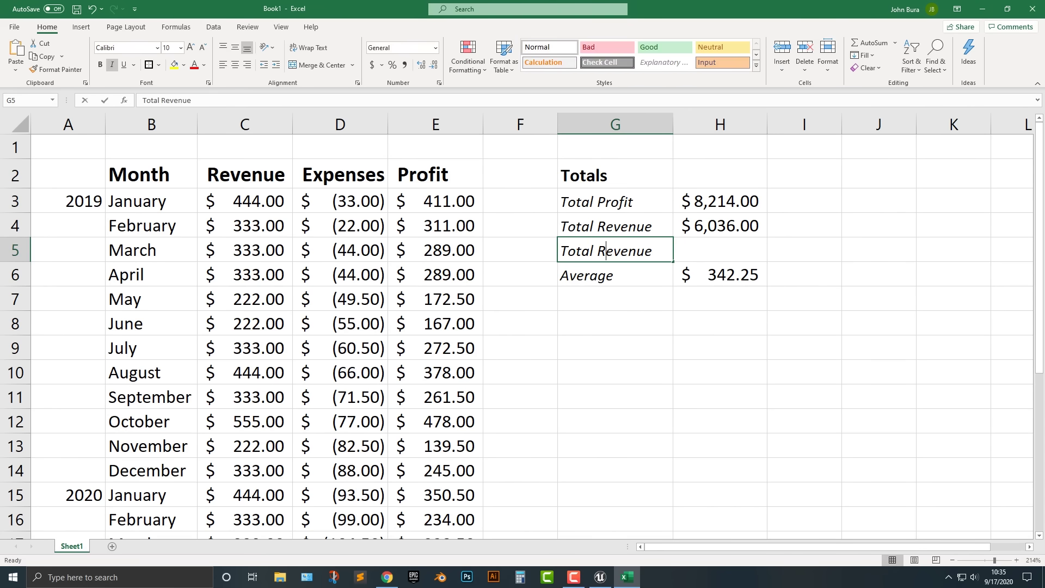
Replace the text of the copied label in G5 with "Total Expenses".
double_click(607, 250)
double_click(610, 250)
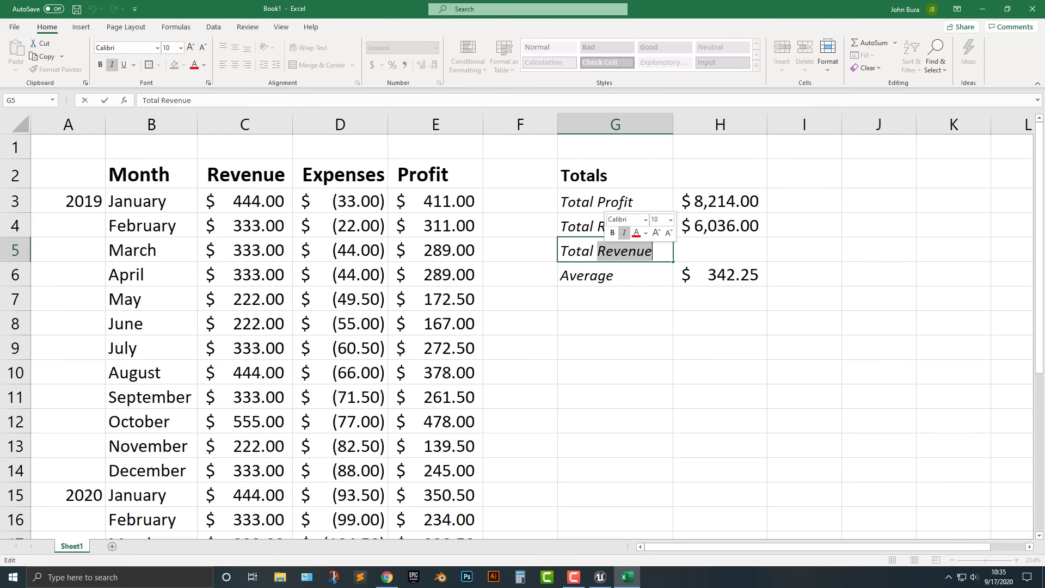
click(652, 250)
drag(652, 251, 590, 251)
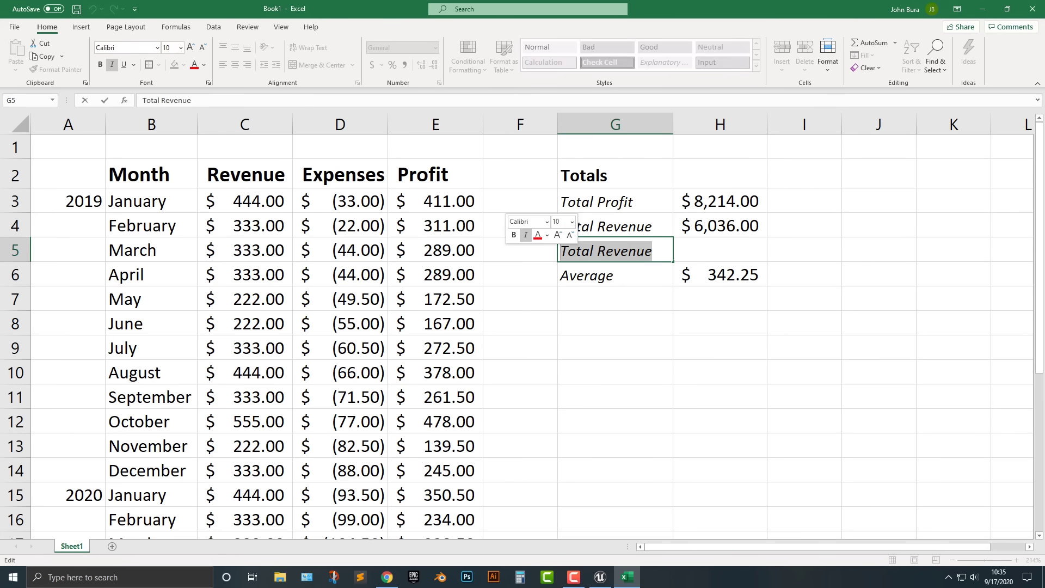
text(total)
key(BackSpace)
key(BackSpace)
key(BackSpace)
key(BackSpace)
key(BackSpace)
text(Toa)
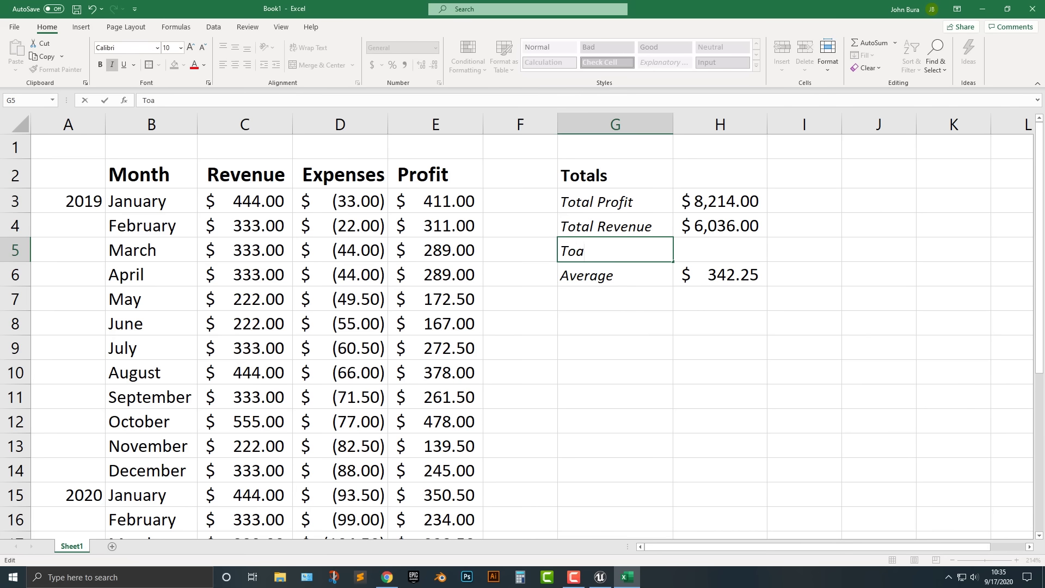
key(BackSpace)
text(tal Expenses)
key(Tab)
Enter =sum(D:D) in H5 to total the Expenses column.
text(=)
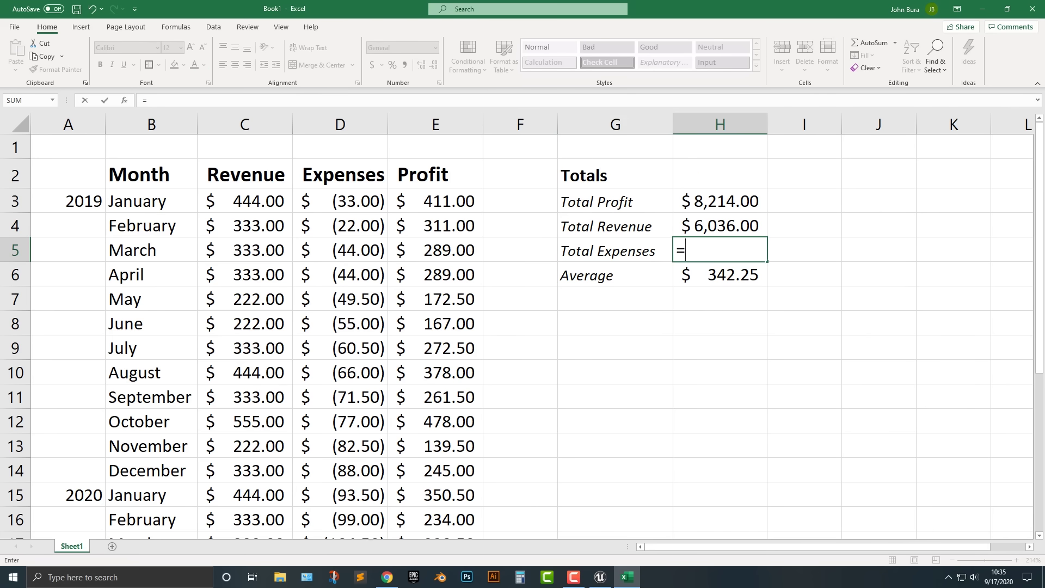
click(340, 124)
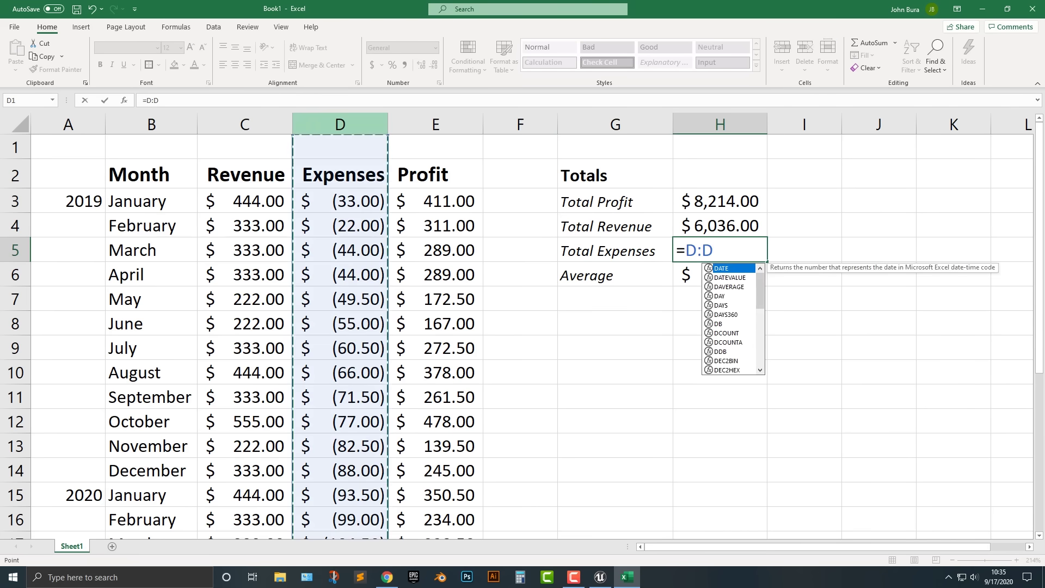
key(BackSpace)
key(BackSpace)
key(BackSpace)
text(sum()
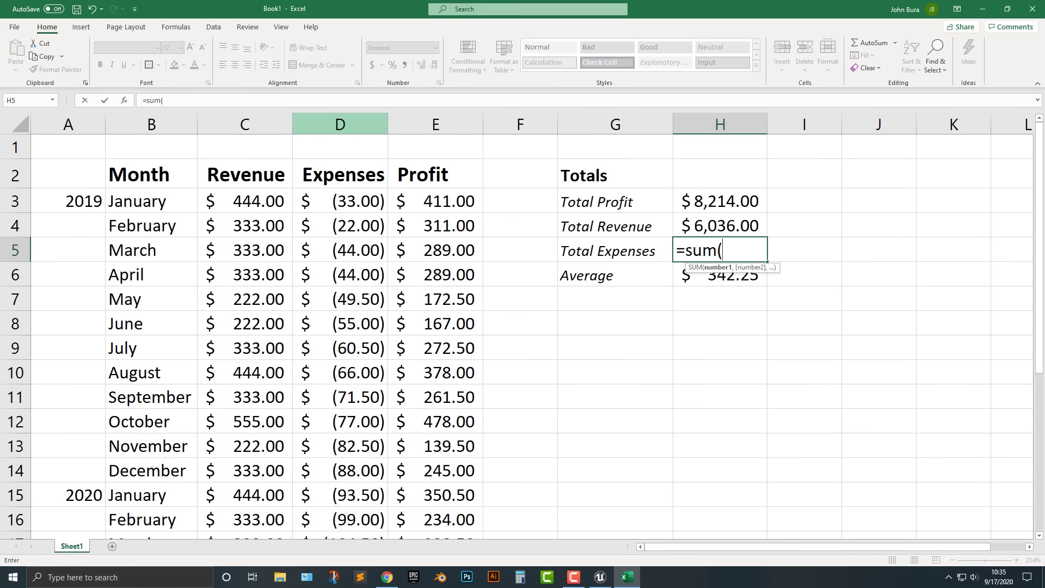
click(340, 124)
text())
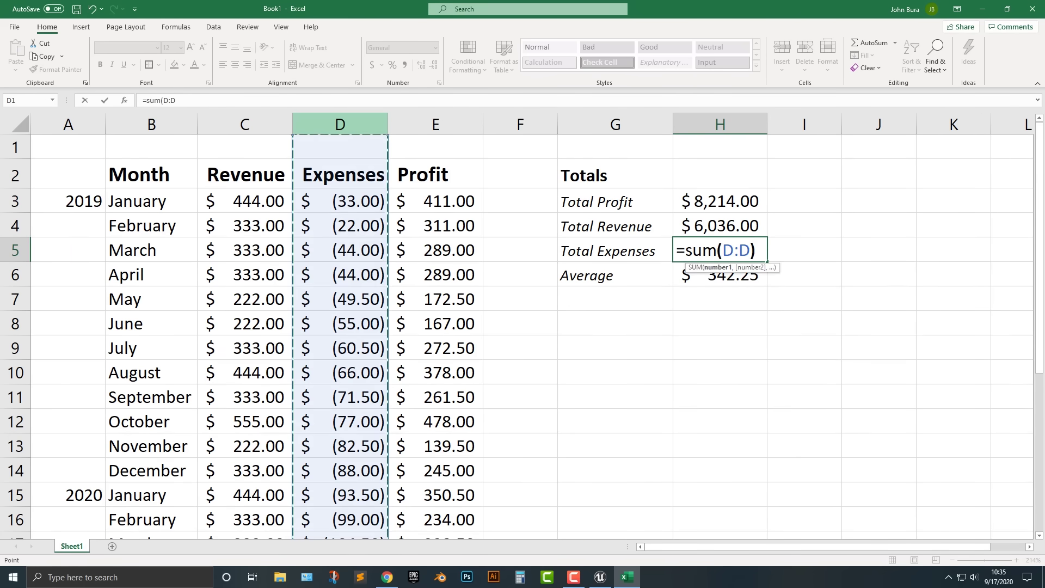
key(Return)
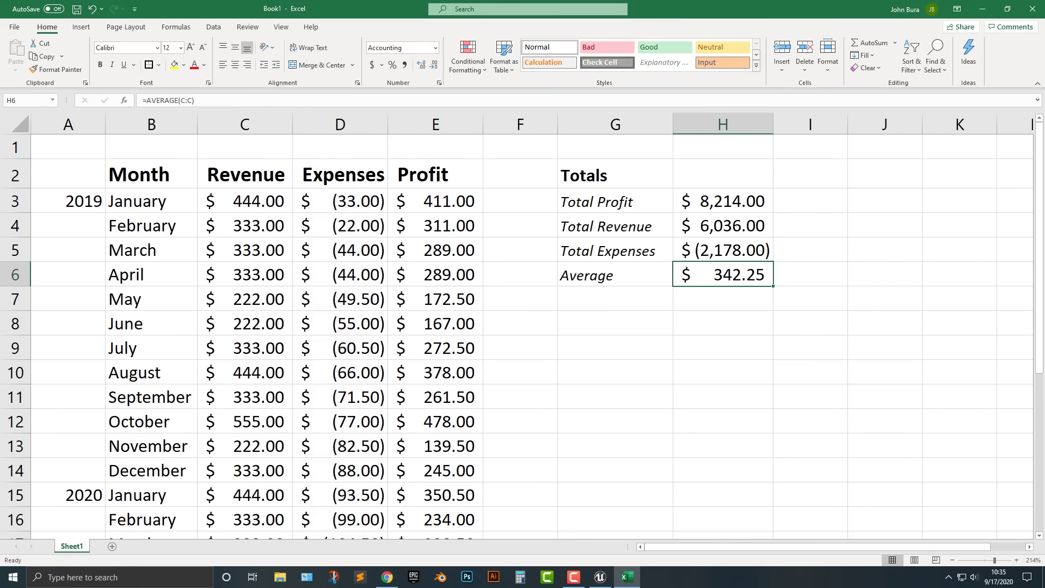
Extend the Average label in G6 so it reads "Average Revenue".
key(Left)
key(F2)
text(REve)
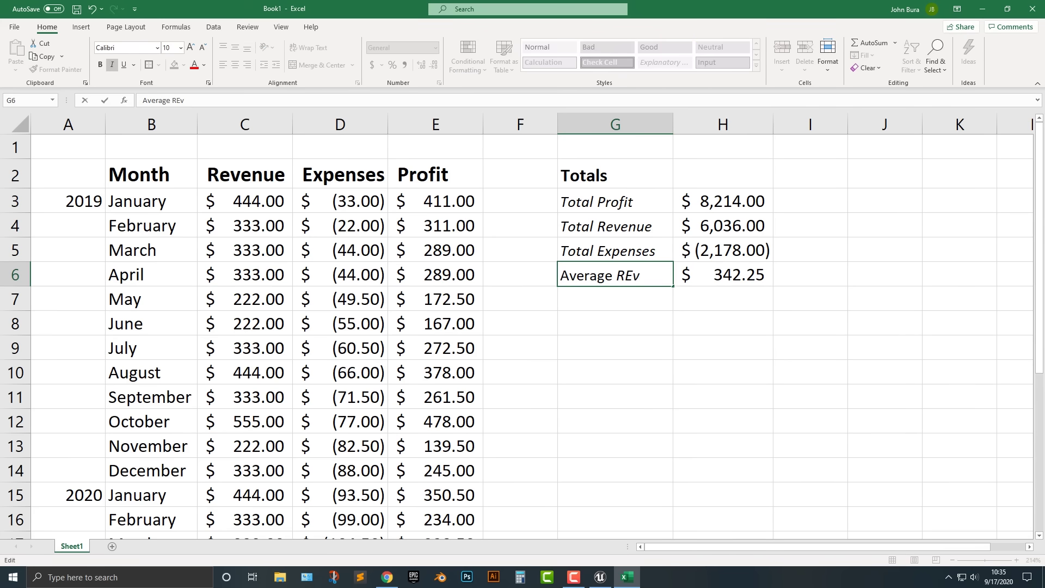
key(BackSpace)
key(BackSpace)
key(BackSpace)
text(evenut)
key(Return)
key(Up)
key(F2)
key(ctrl+Left)
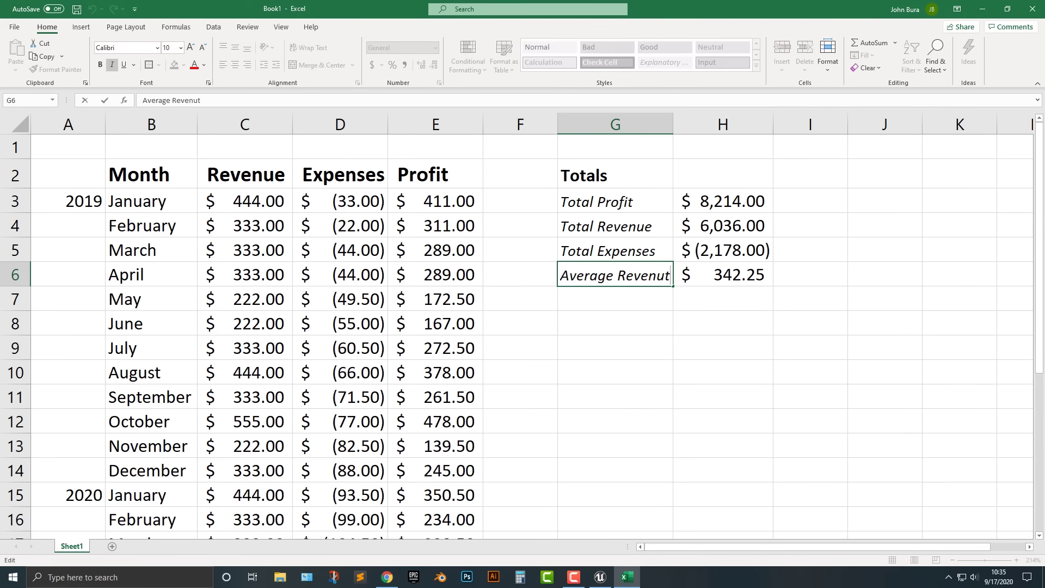
key(BackSpace)
text(e)
key(Return)
Copy the Average Revenue label into G7 and change its wording to "Average profit".
key(Up)
key(ctrl+c)
key(Down)
key(ctrl+v)
double_click(644, 299)
double_click(645, 299)
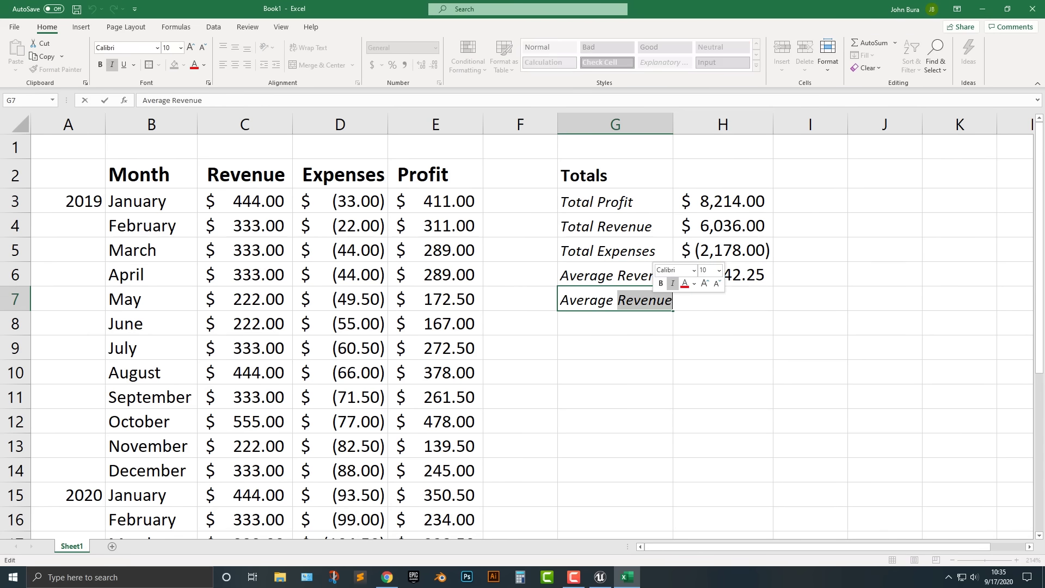
text(profit)
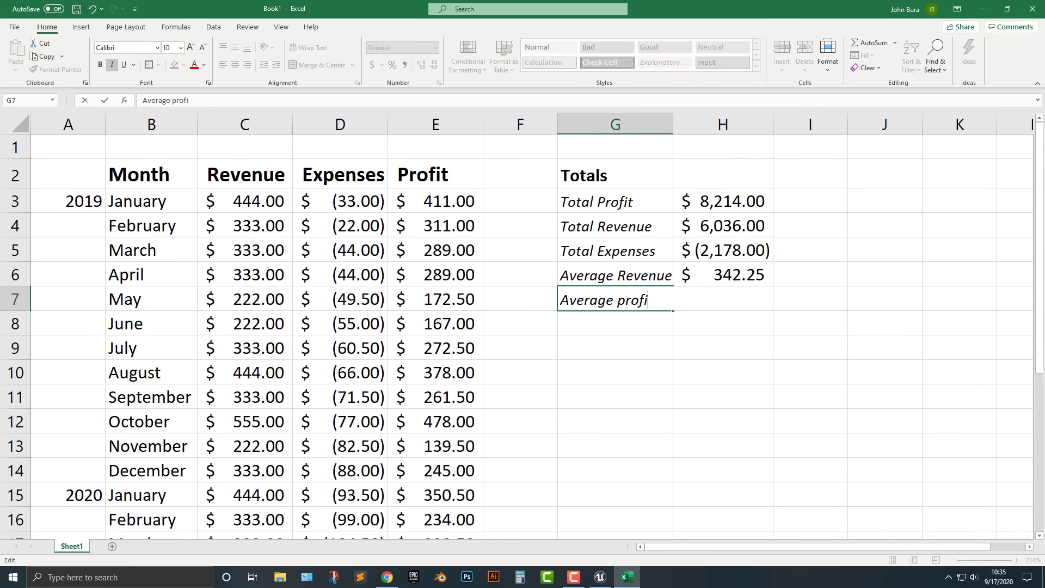
key(Return)
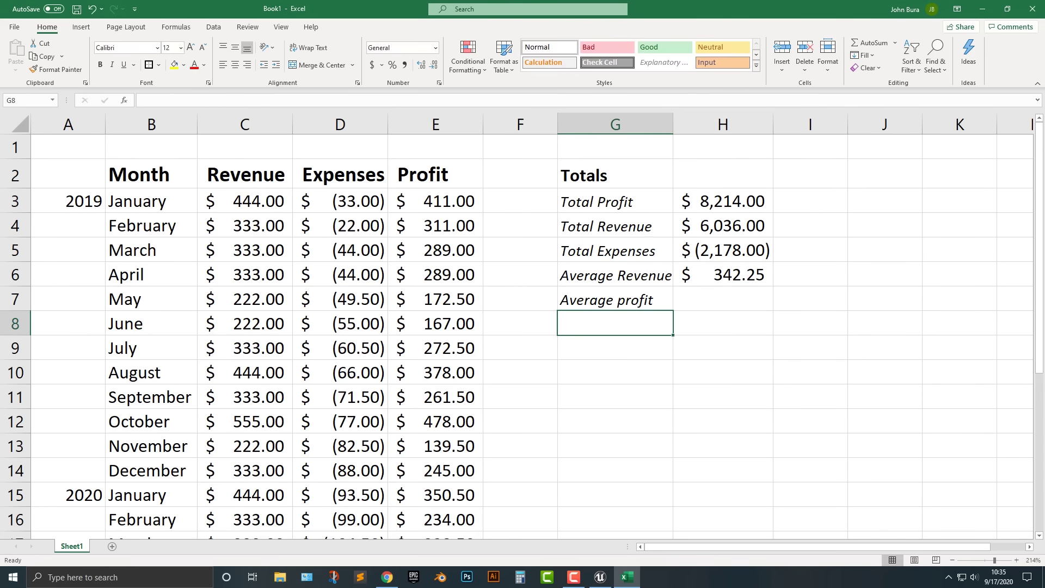
Move the Average Revenue label and value from G6:H6 down to G7:H7, replacing the label there.
key(Up)
key(Up)
key(shift+Right)
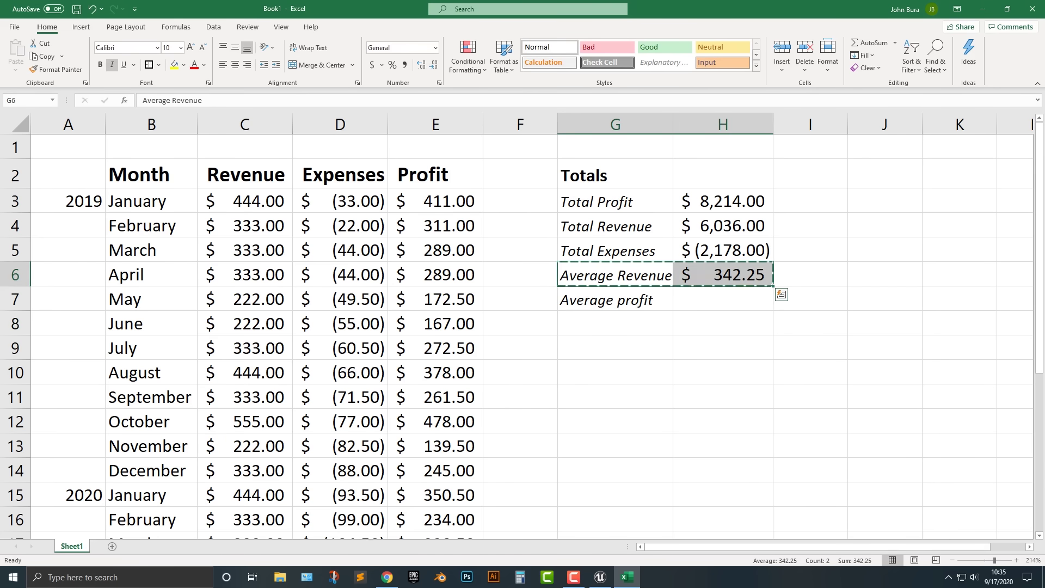
key(ctrl+x)
key(Down)
key(ctrl+v)
Enter the label "Average Profit" in G6 above Average Revenue.
key(Up)
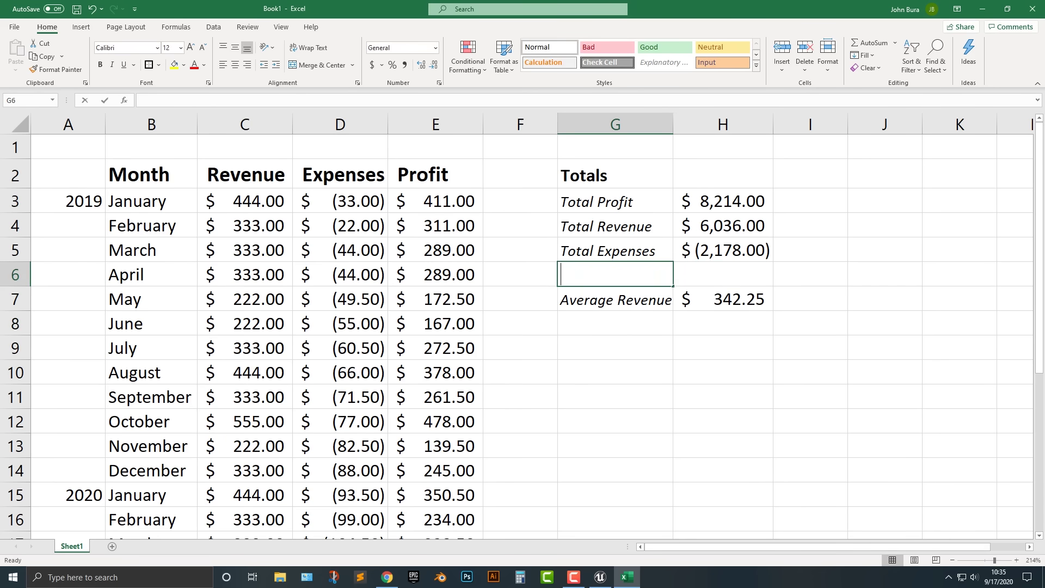
text(Average P)
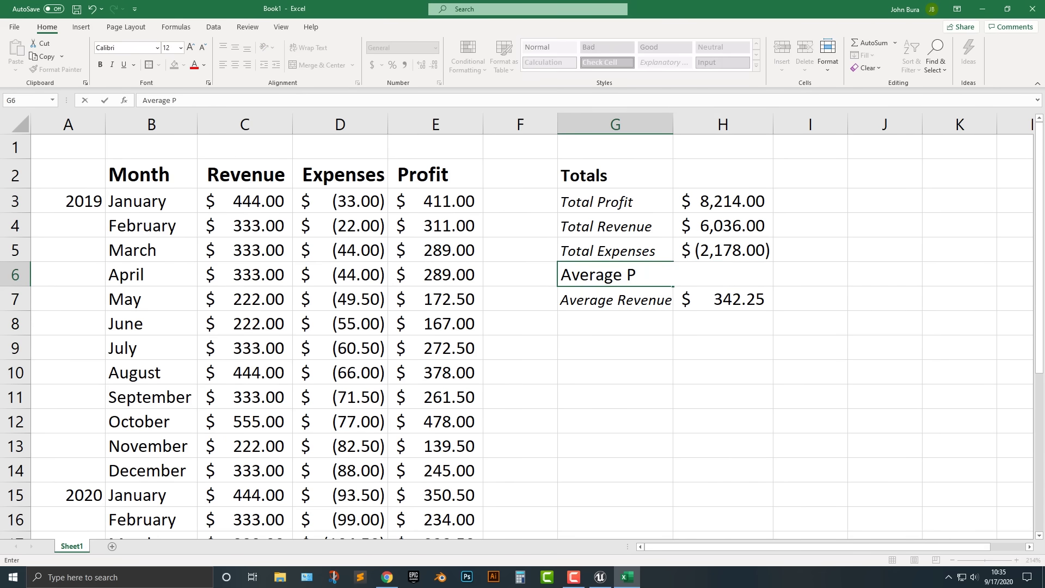
text(rofi)
key(Return)
Format the Average Profit label text in G6 as italic at font size 11.
key(ctrl+c)
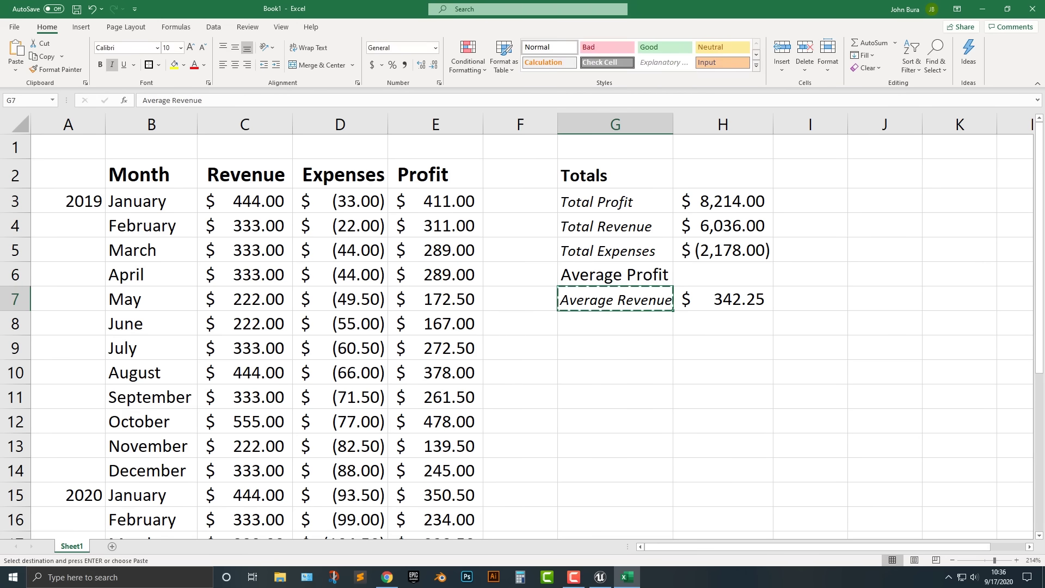
double_click(626, 274)
triple_click(627, 275)
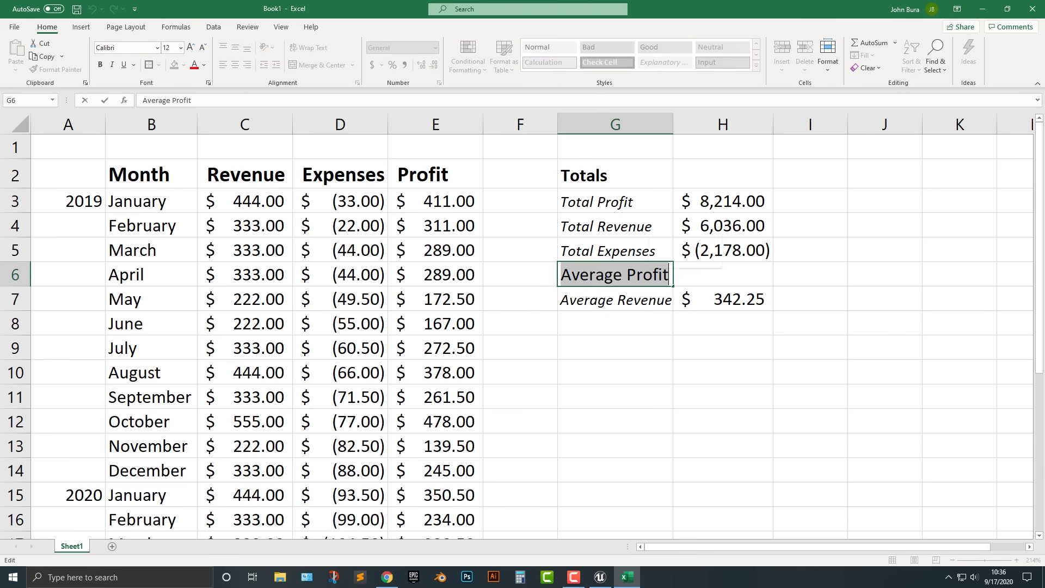
click(202, 48)
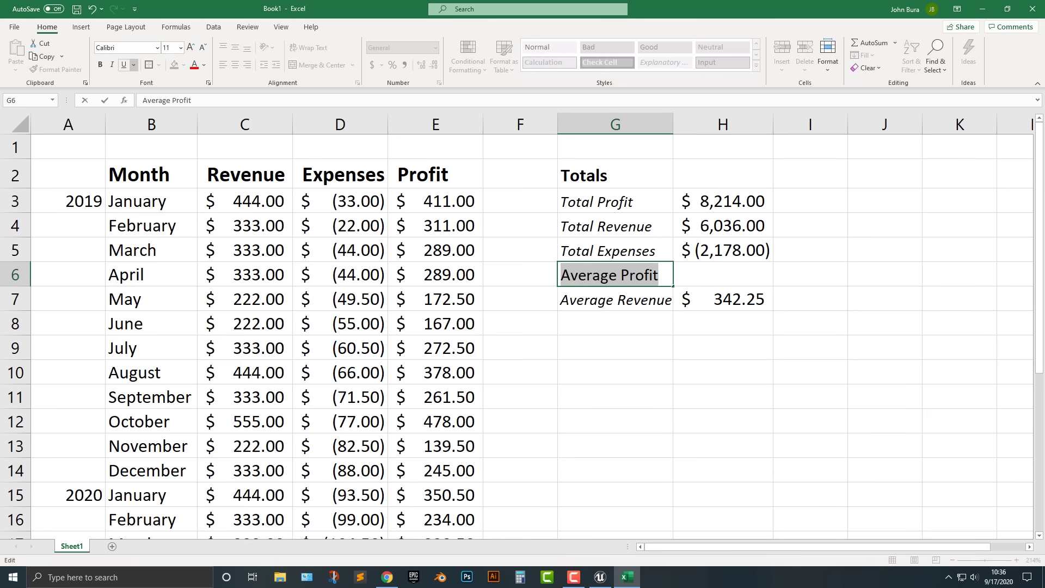
click(112, 64)
click(614, 323)
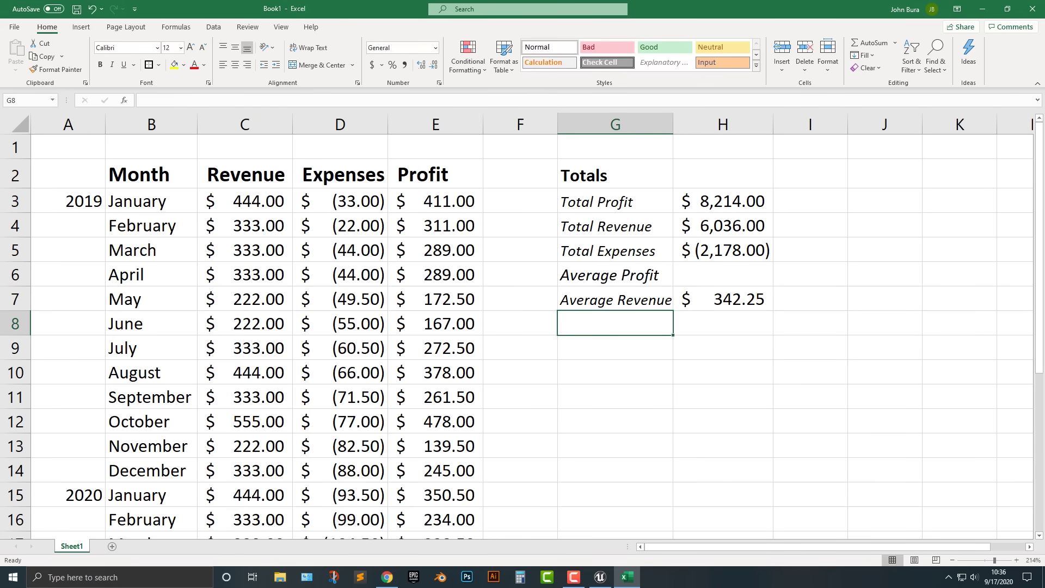
Reduce the Average Profit label in G6 to font size 10.
click(614, 274)
key(Down)
key(Up)
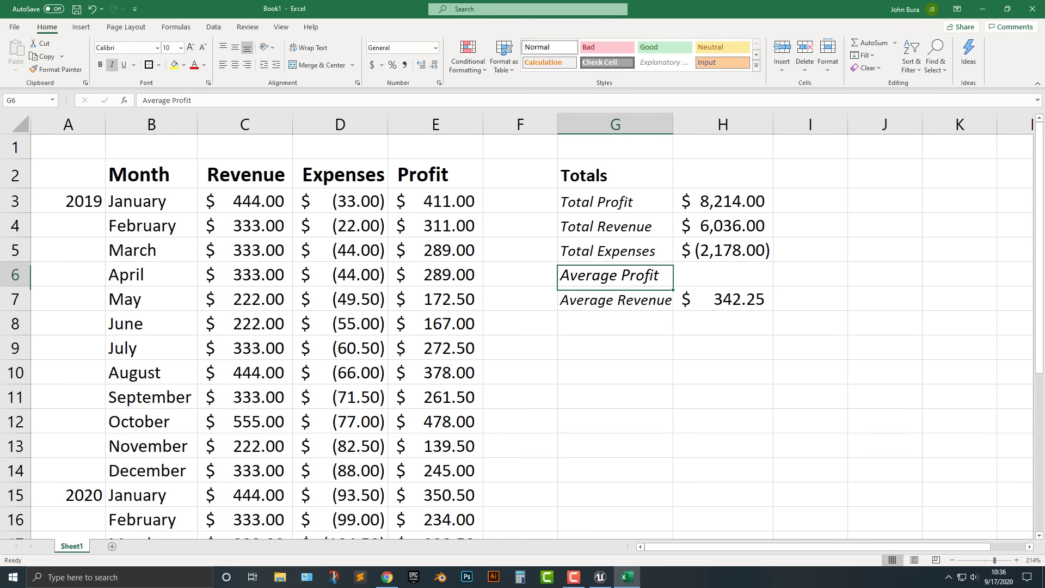
click(203, 47)
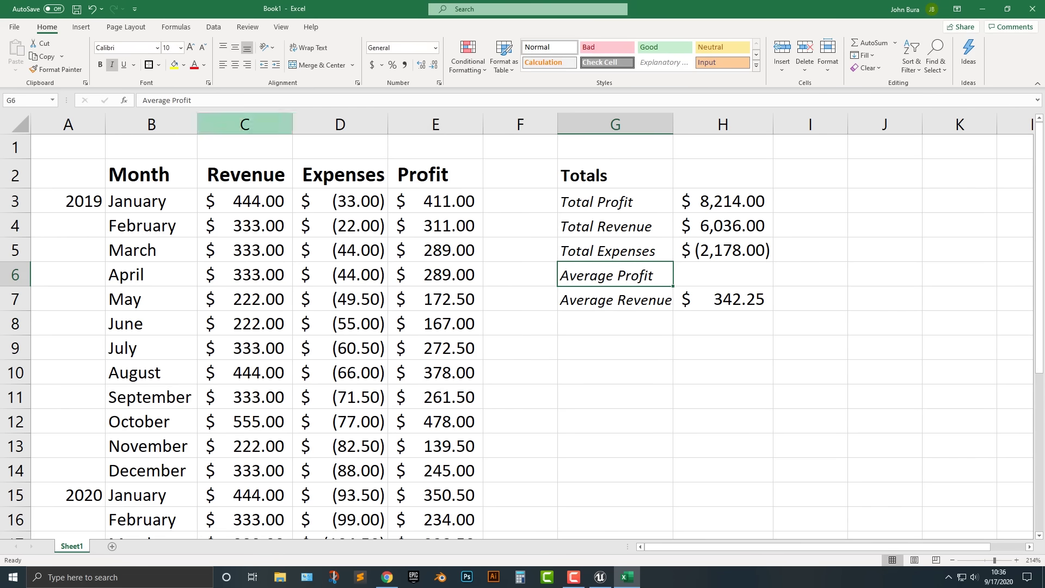
Enter a SUM formula over the whole Profit column E in H6, beside the Average Profit label.
click(722, 298)
click(722, 274)
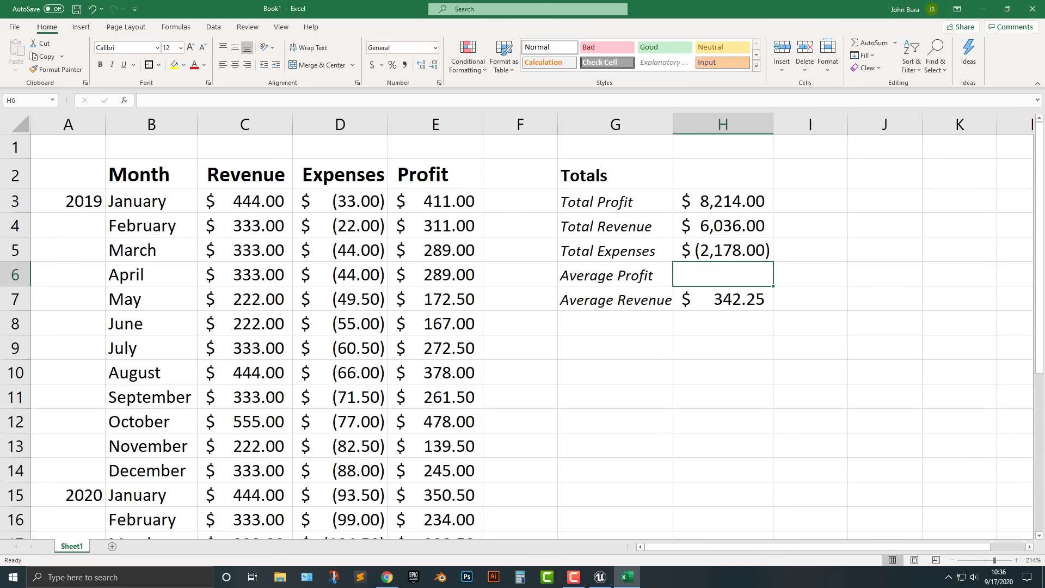
text(=sum)
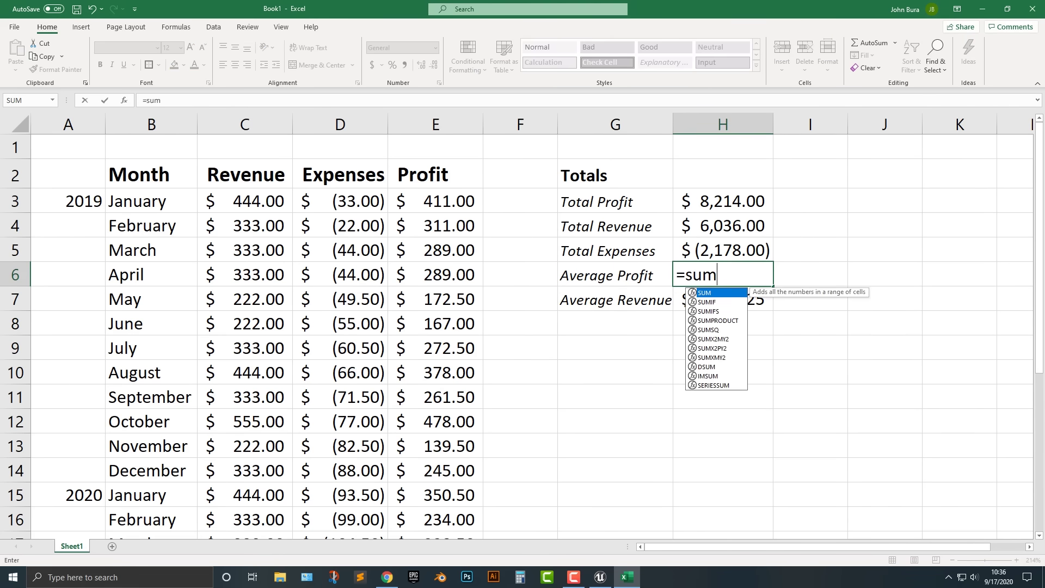
click(435, 124)
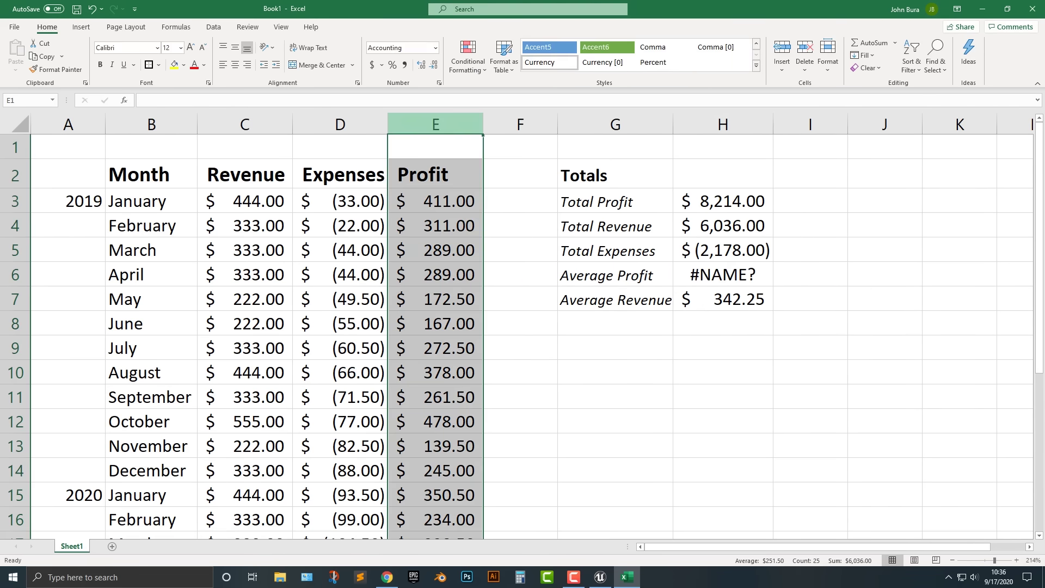
click(722, 274)
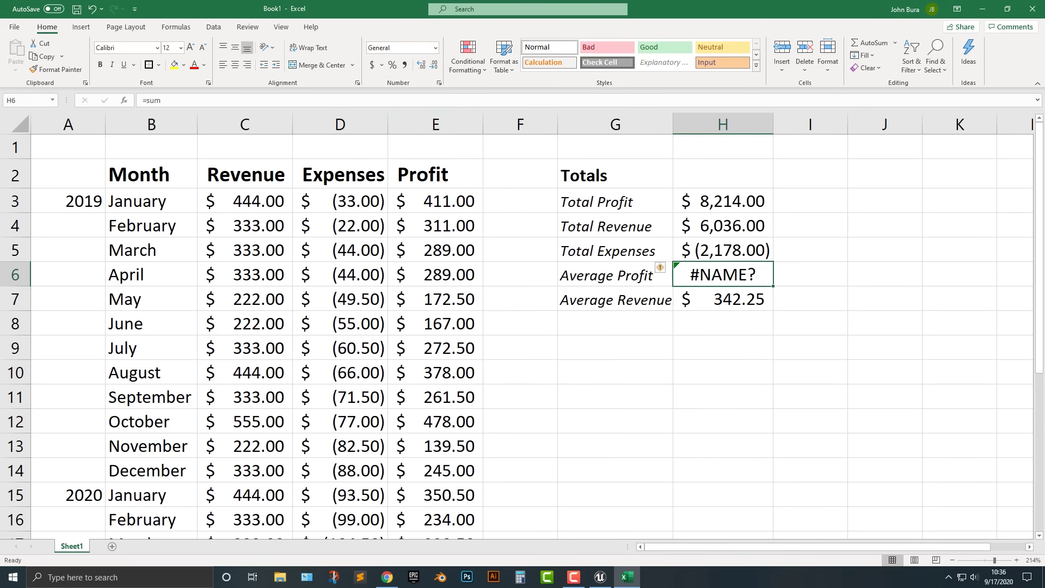
key(F2)
text(*)
key(BackSpace)
text(()
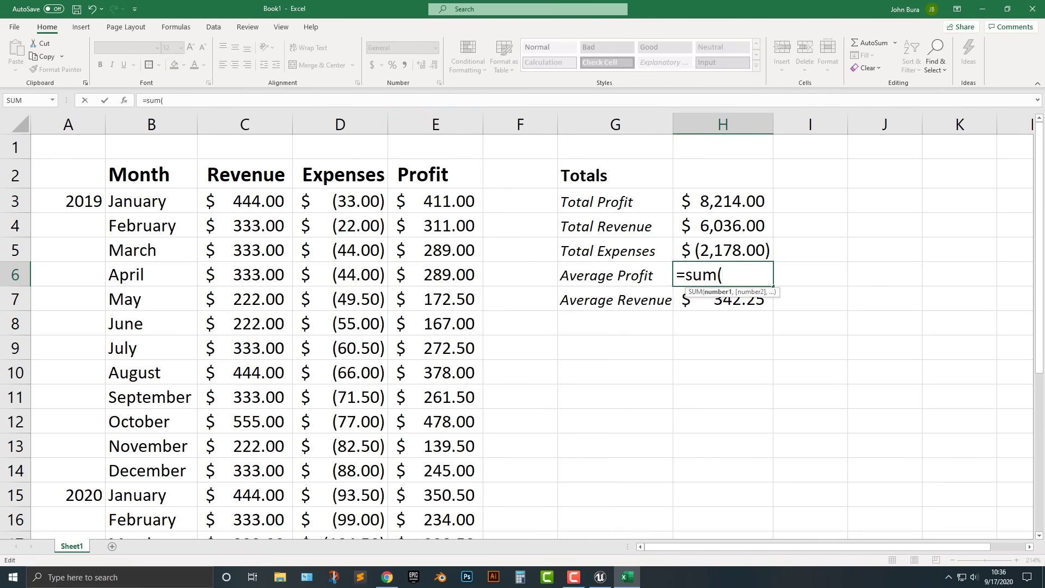
click(435, 124)
text())
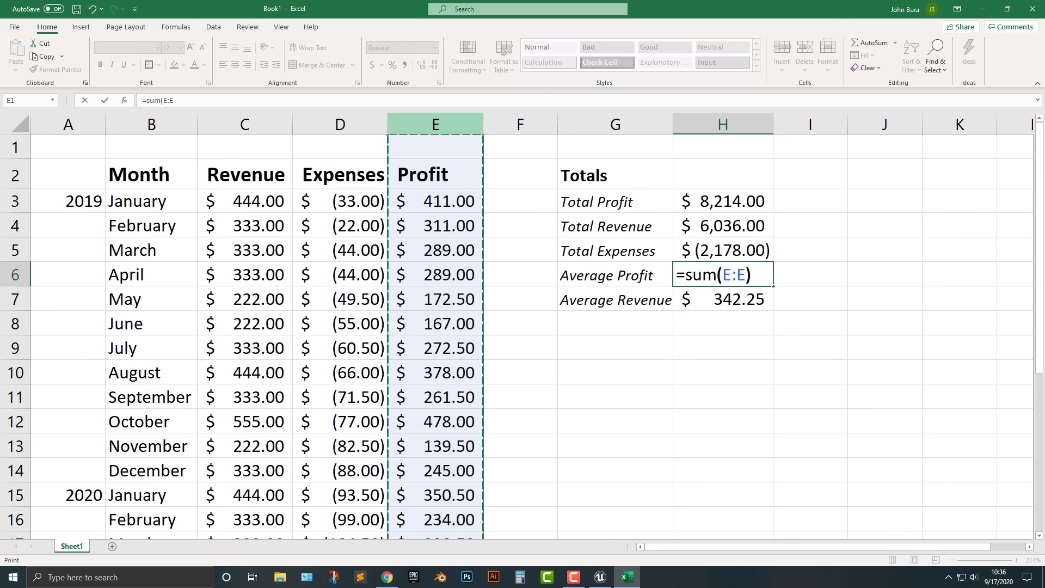
key(Return)
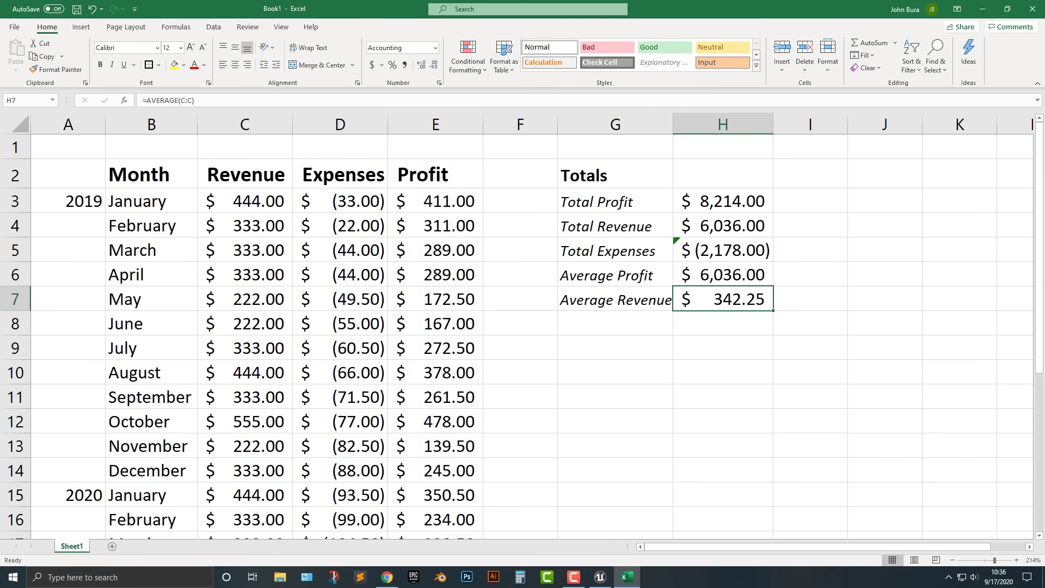
Replace the formula in H6 with =average(E:E) to average the Profit column.
double_click(645, 275)
double_click(737, 275)
drag(757, 275, 685, 275)
text(average()
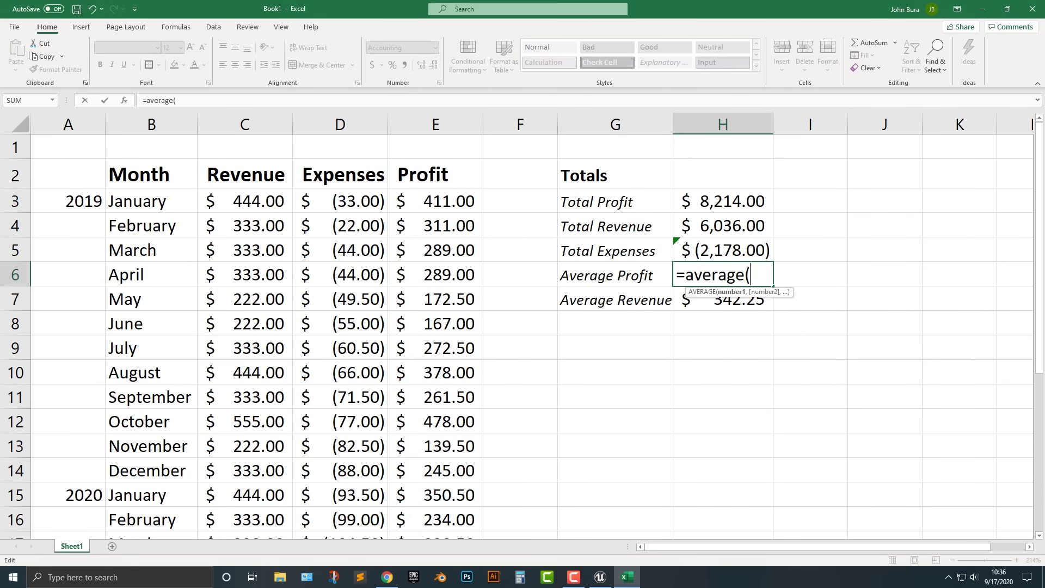
click(436, 124)
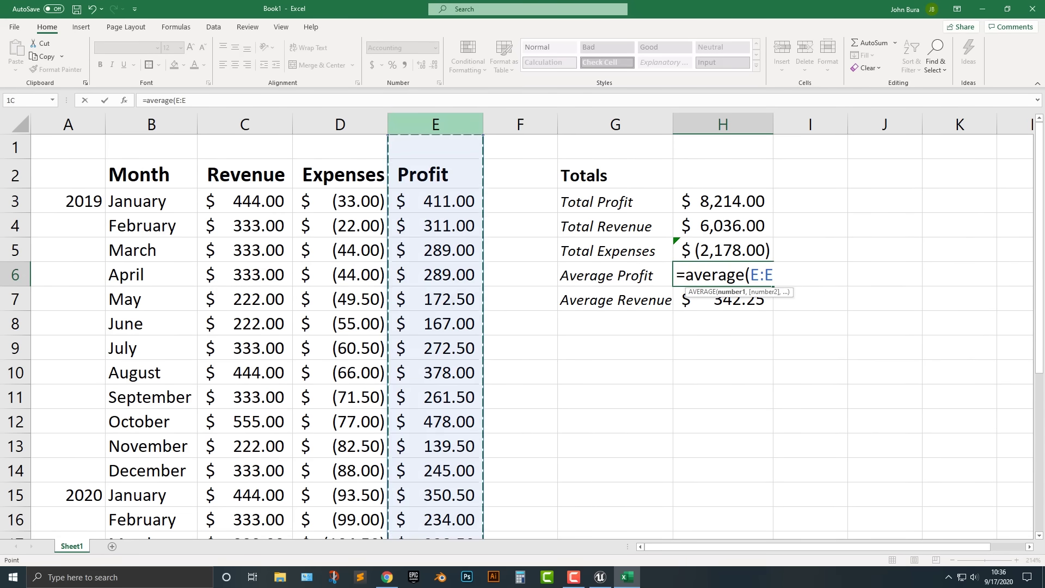
text())
key(Return)
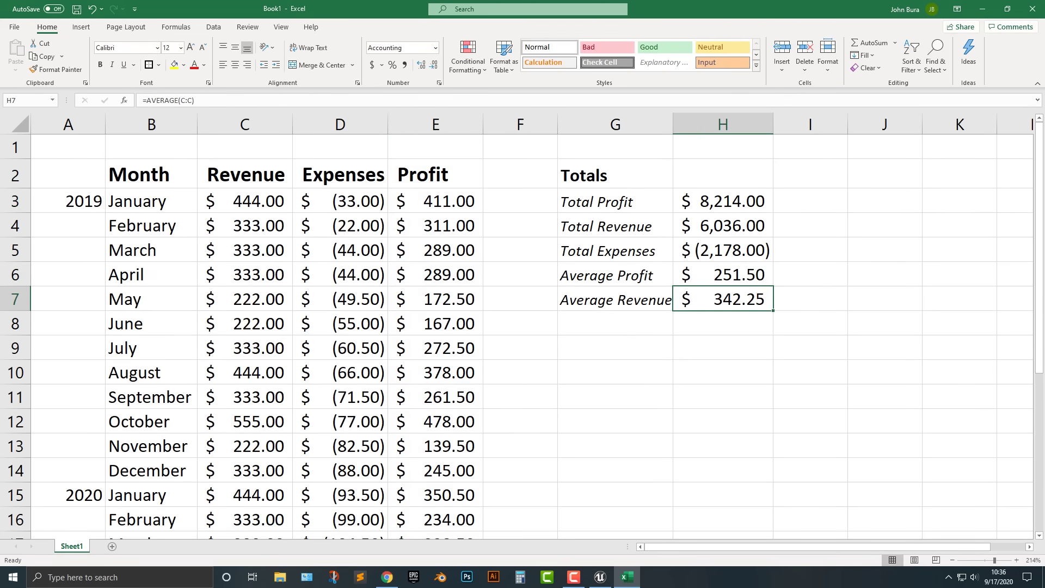
Make the year labels 2019 in A3 and 2020 in A15 bold.
scroll(521, 331, down, 1)
scroll(522, 330, up, 1)
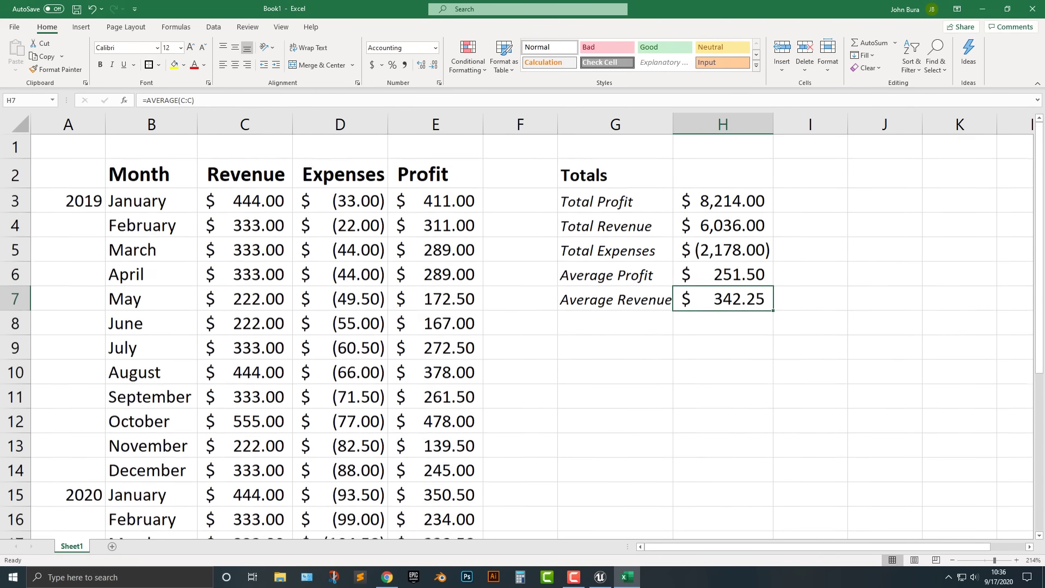
click(67, 201)
key(ctrl+b)
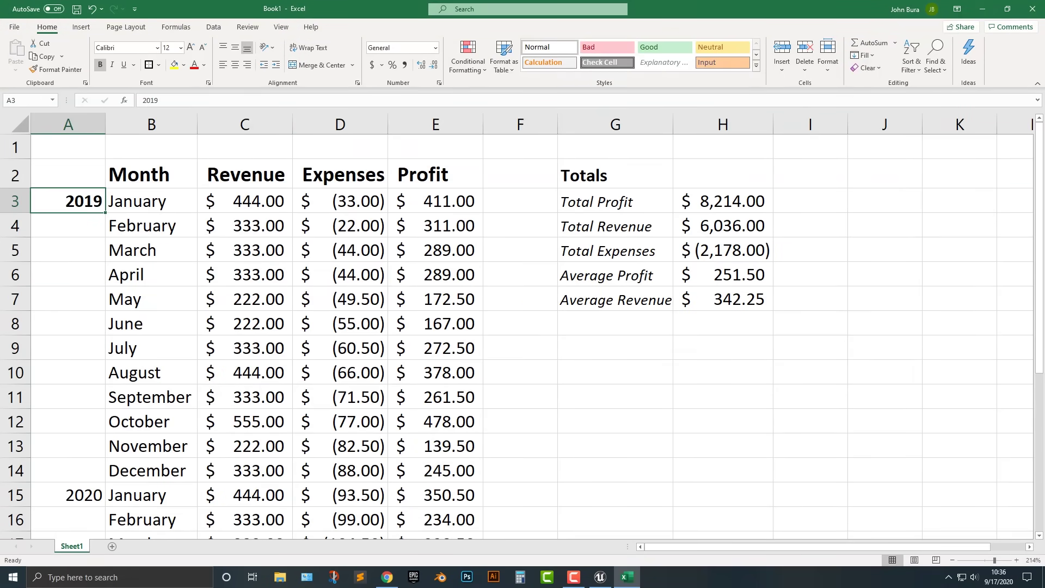
click(67, 495)
key(ctrl+b)
Copy the Month header from B2 into A2 above the year labels.
click(67, 175)
click(151, 174)
key(ctrl+c)
click(68, 174)
key(ctrl+v)
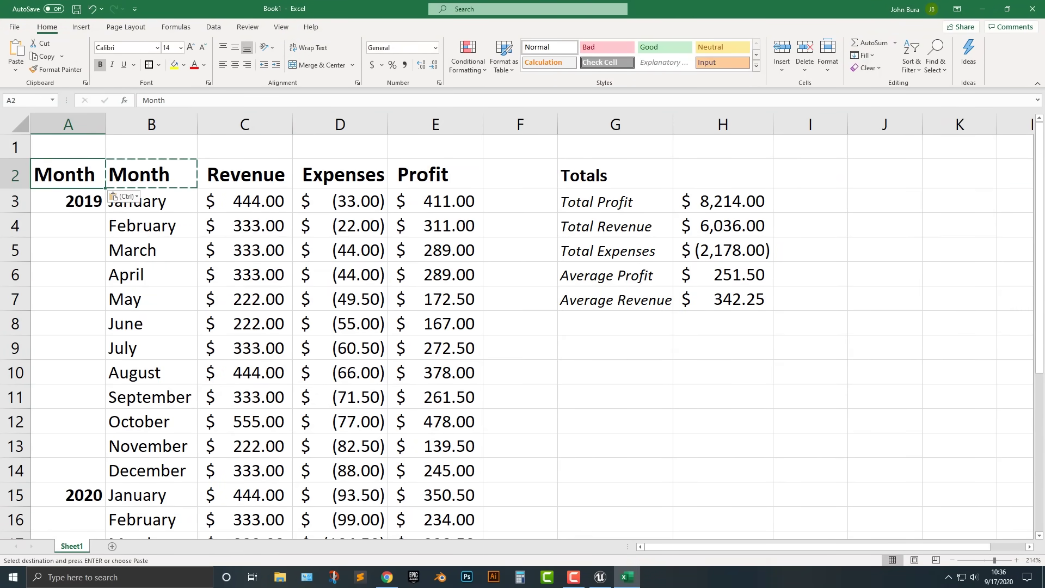
Change the wording of the copied header in A2 to "Year", keeping the bold header style.
click(100, 64)
double_click(87, 175)
drag(77, 176, 34, 176)
text(Year)
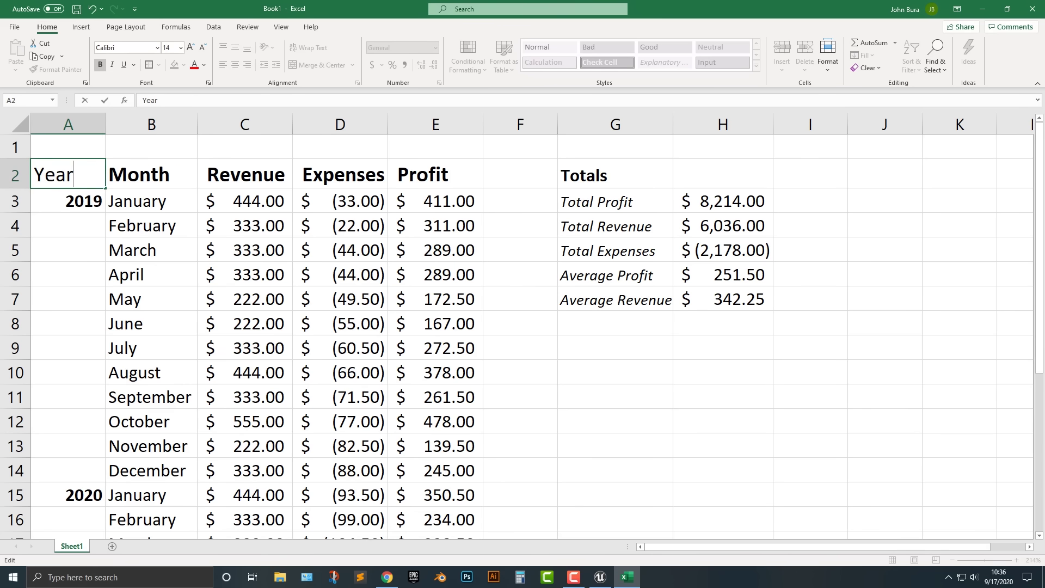
key(Escape)
text(Year)
click(152, 201)
click(151, 226)
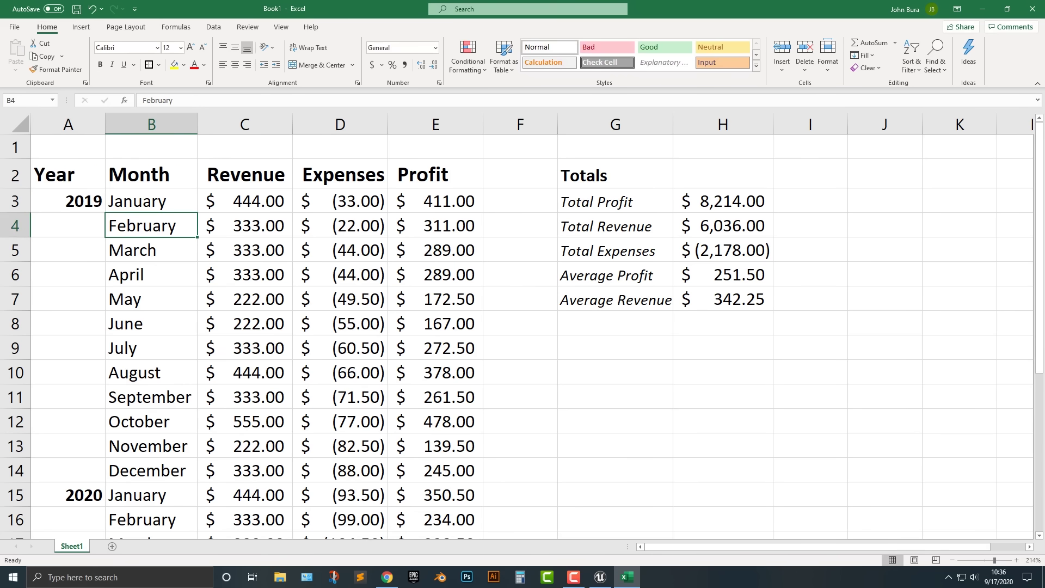
Center the headers in A2:G2 horizontally, after trying left and right alignment.
scroll(517, 332, down, 5)
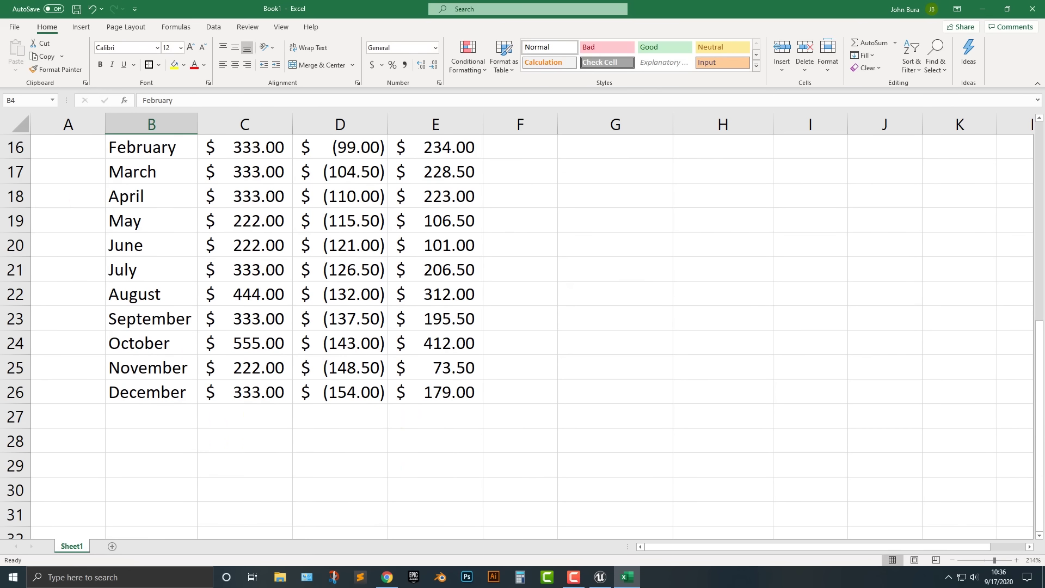
scroll(517, 333, up, 5)
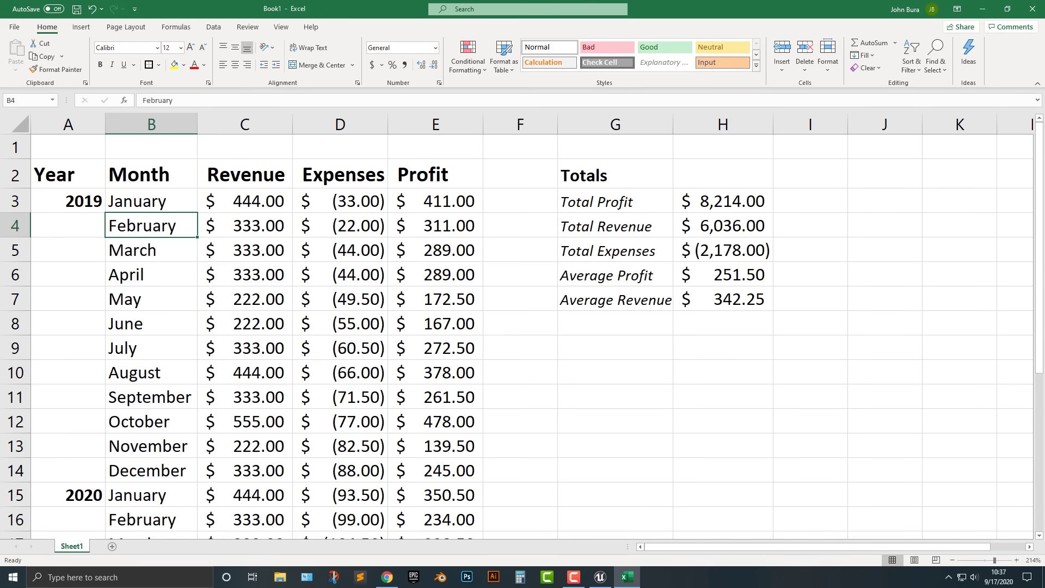
drag(65, 174, 653, 176)
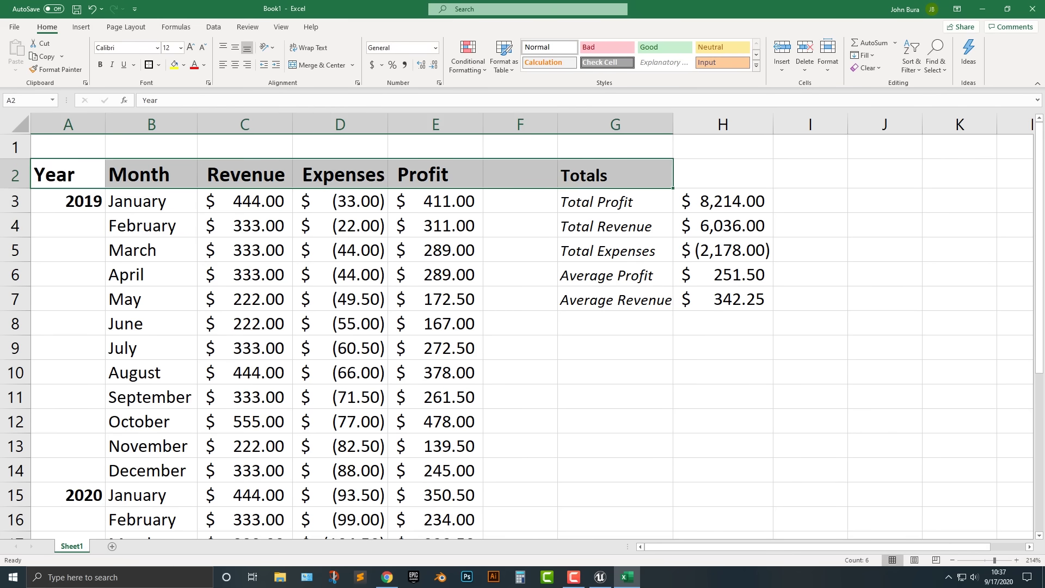
click(224, 65)
click(236, 64)
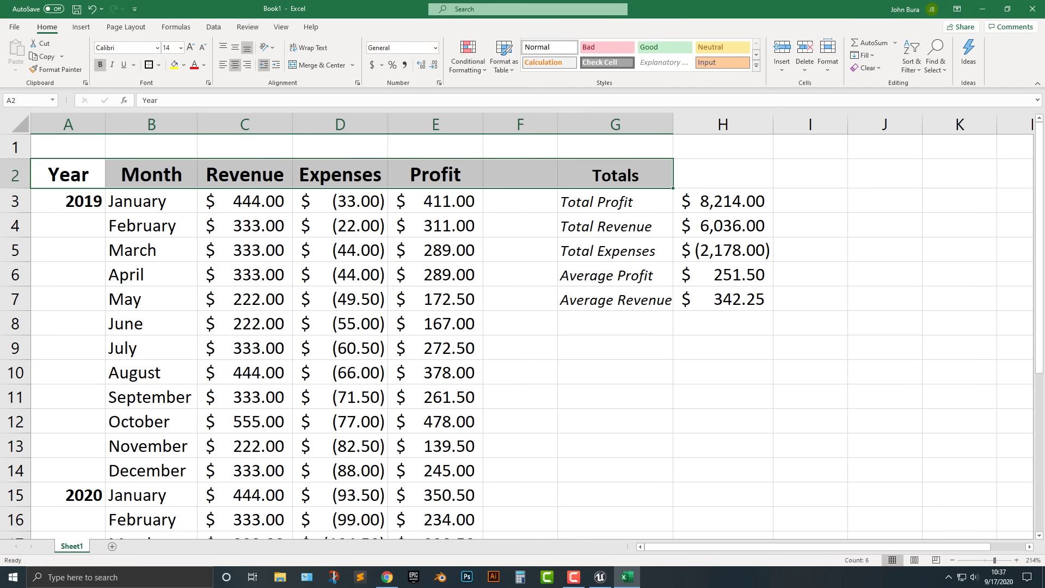
click(247, 65)
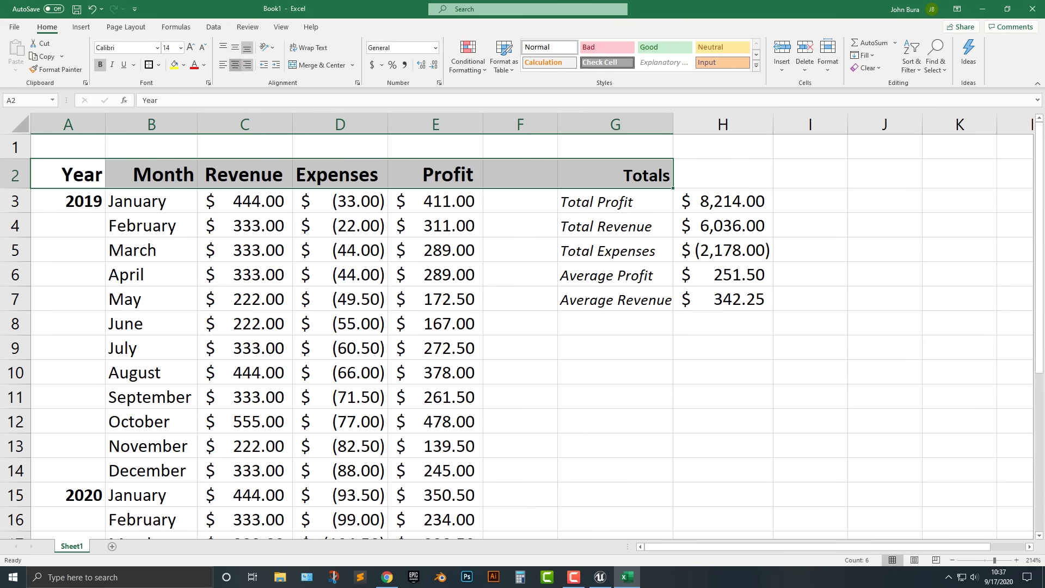
click(235, 64)
Left-align the Totals heading in G2.
click(615, 200)
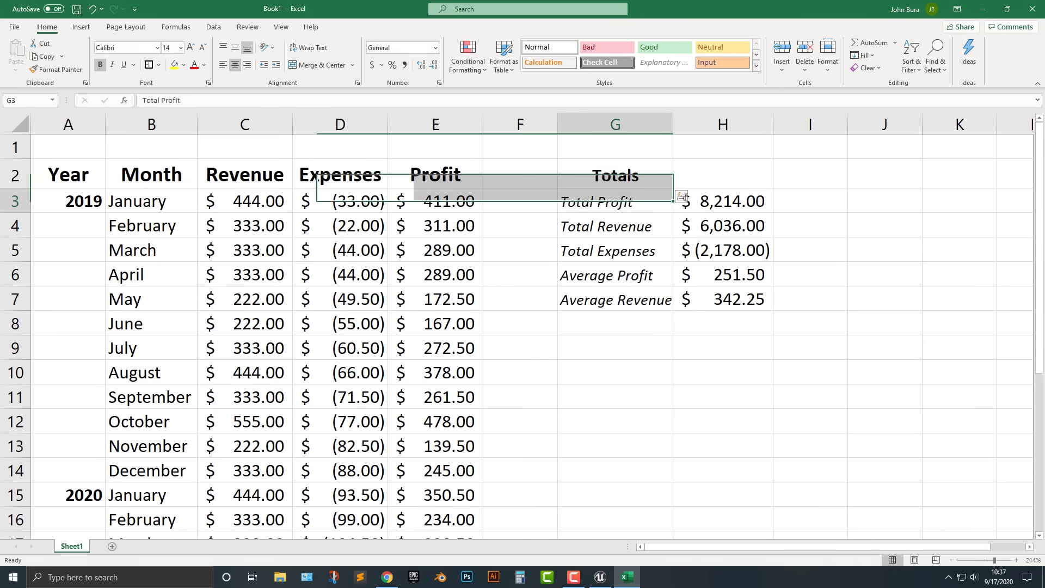
click(615, 175)
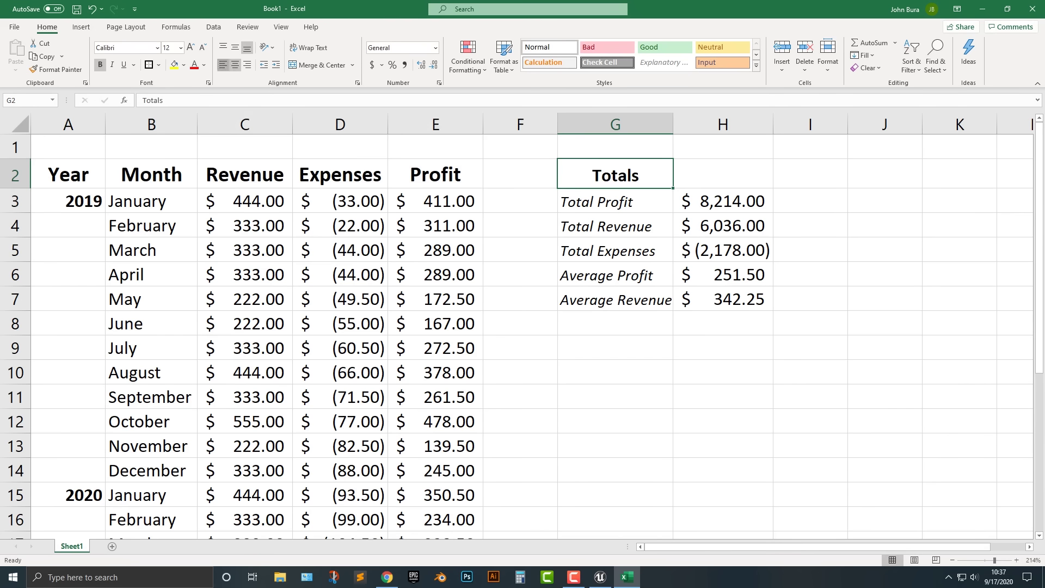
click(223, 65)
Try top and middle vertical alignment on the headers in A2:G2, ending on bottom alignment.
drag(68, 175, 615, 177)
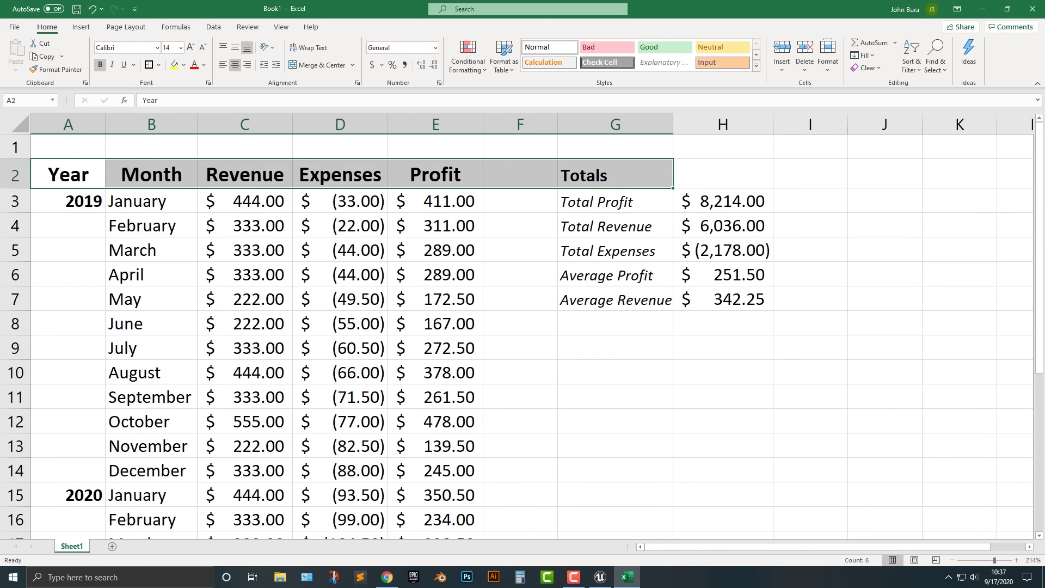
click(224, 48)
click(235, 48)
click(247, 48)
Set the font colour of the Expenses values in D3:D26 and the Total Expenses value in H5 to dark red.
scroll(517, 338, down, 2)
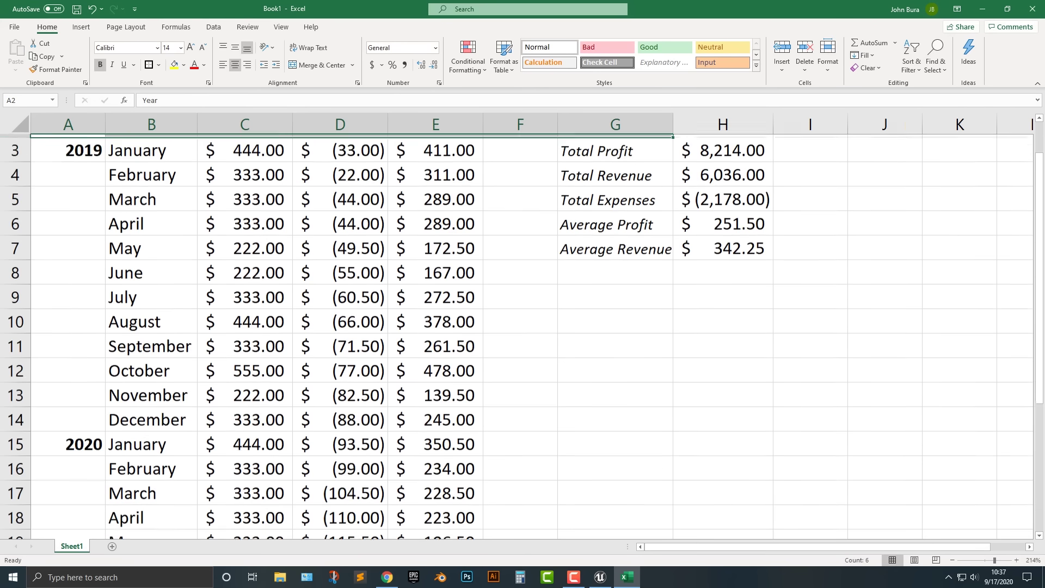
scroll(517, 337, up, 2)
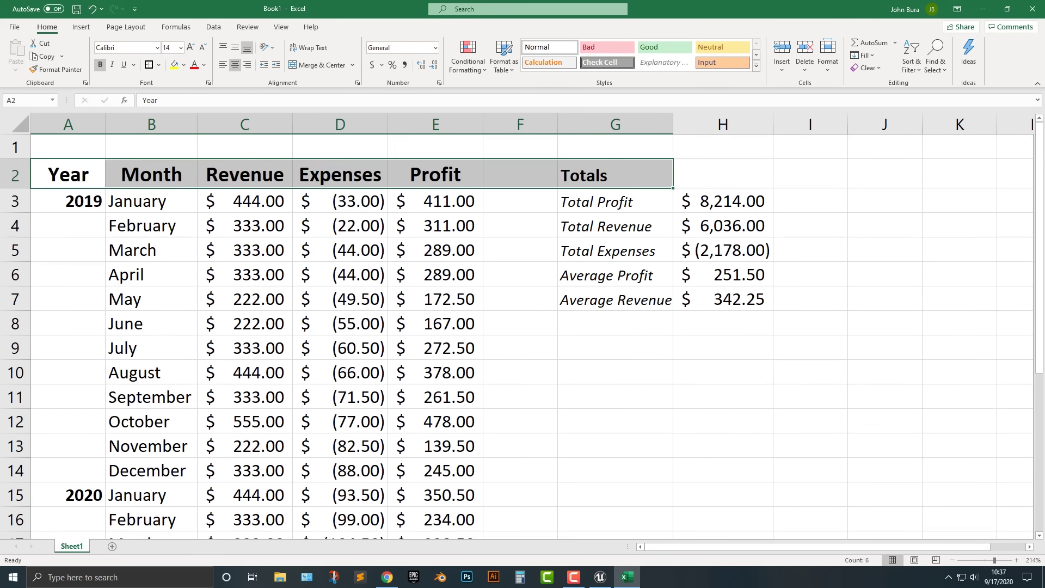
drag(341, 201, 383, 441)
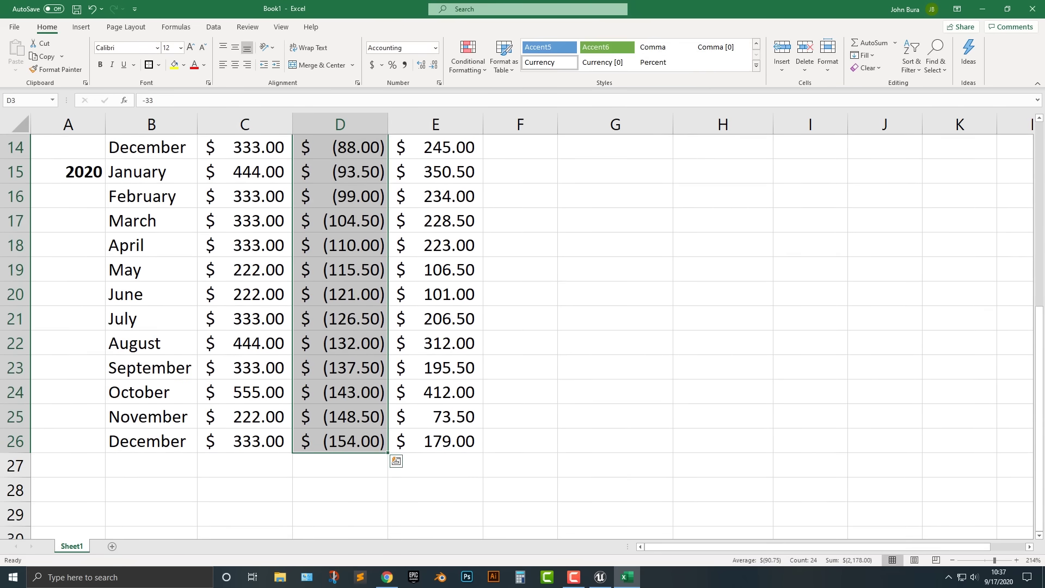
scroll(383, 441, up, 5)
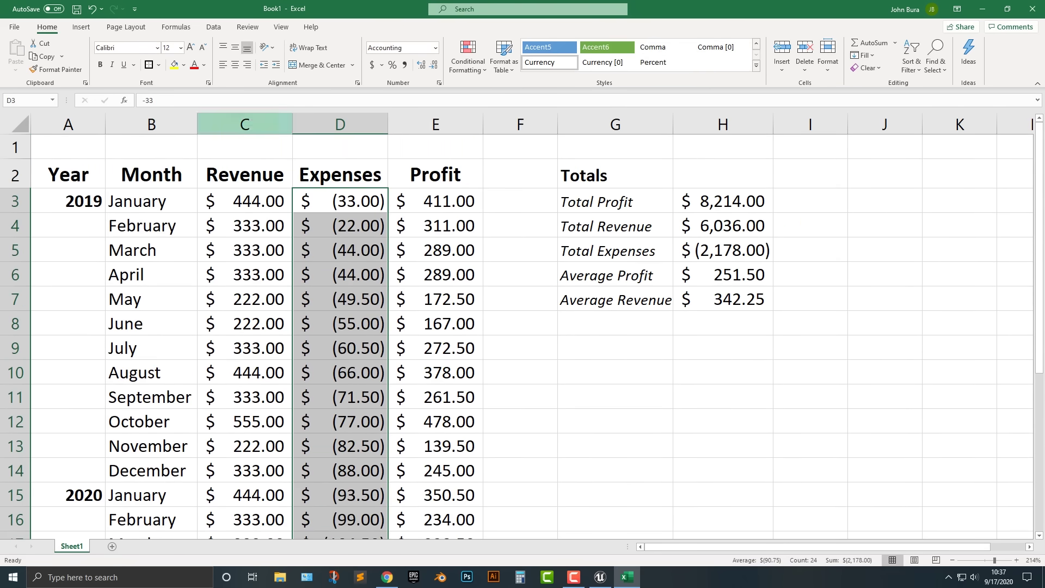
click(195, 66)
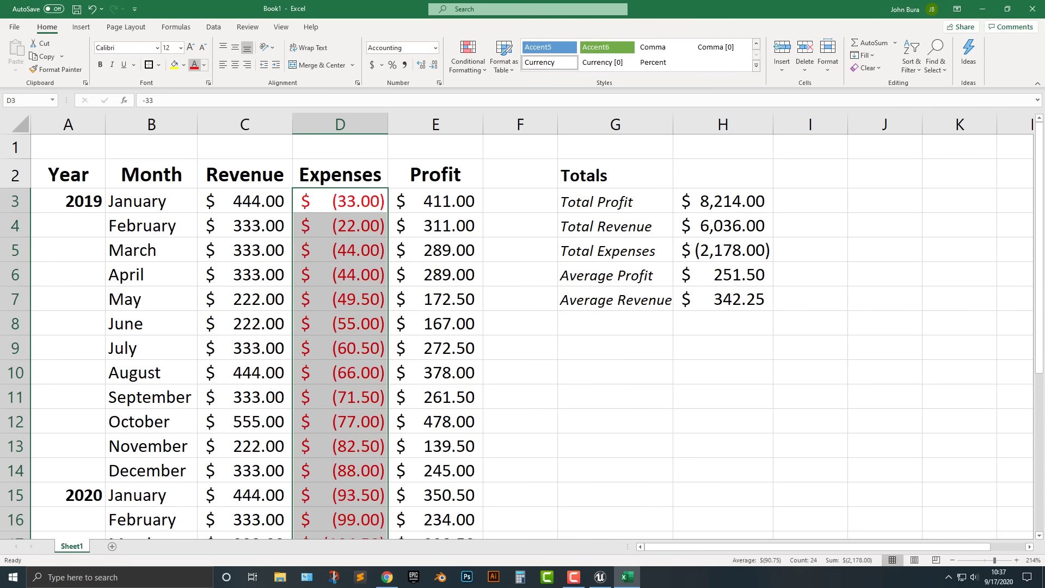
click(204, 65)
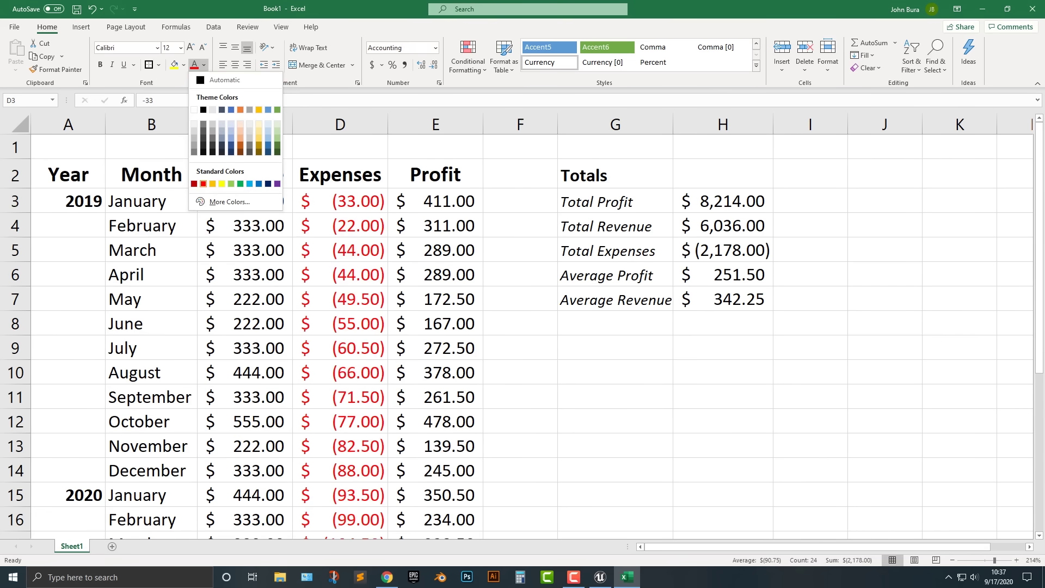
click(194, 184)
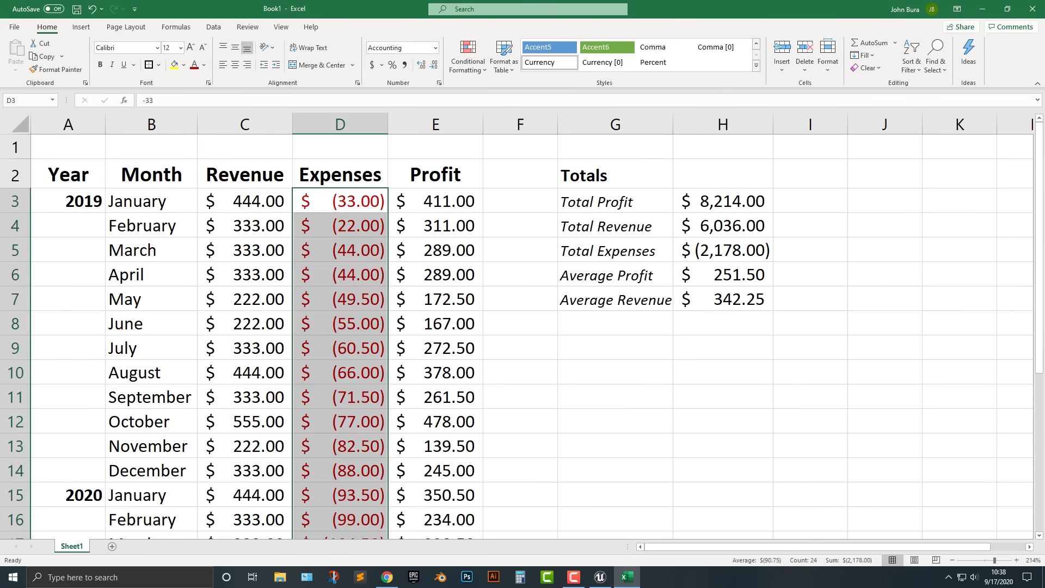
click(723, 250)
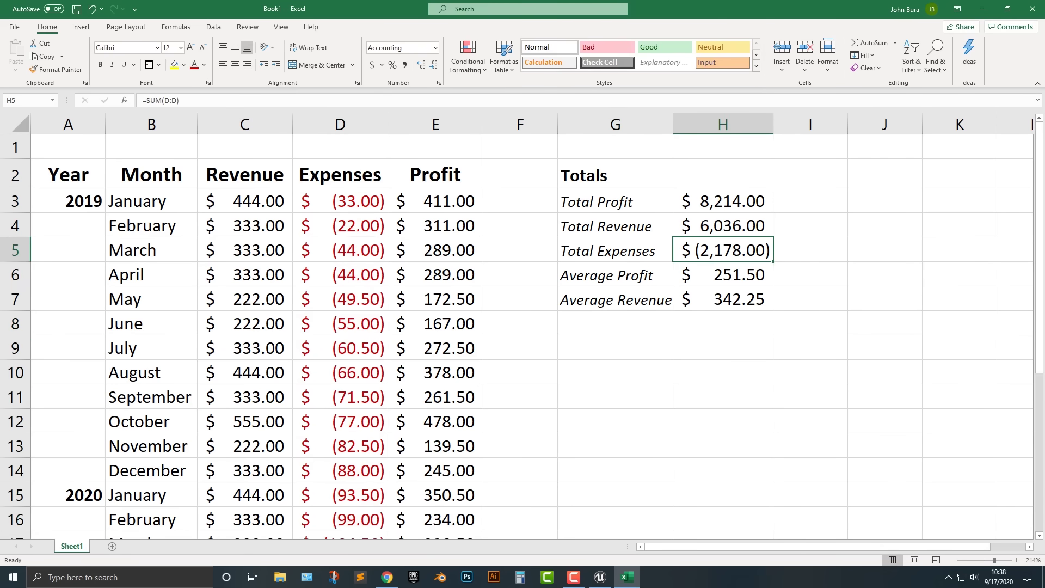
click(193, 65)
Set the font colour of the Profit values in E3:E26 to a dark shade of the theme green.
drag(435, 201, 482, 505)
scroll(481, 505, down, 3)
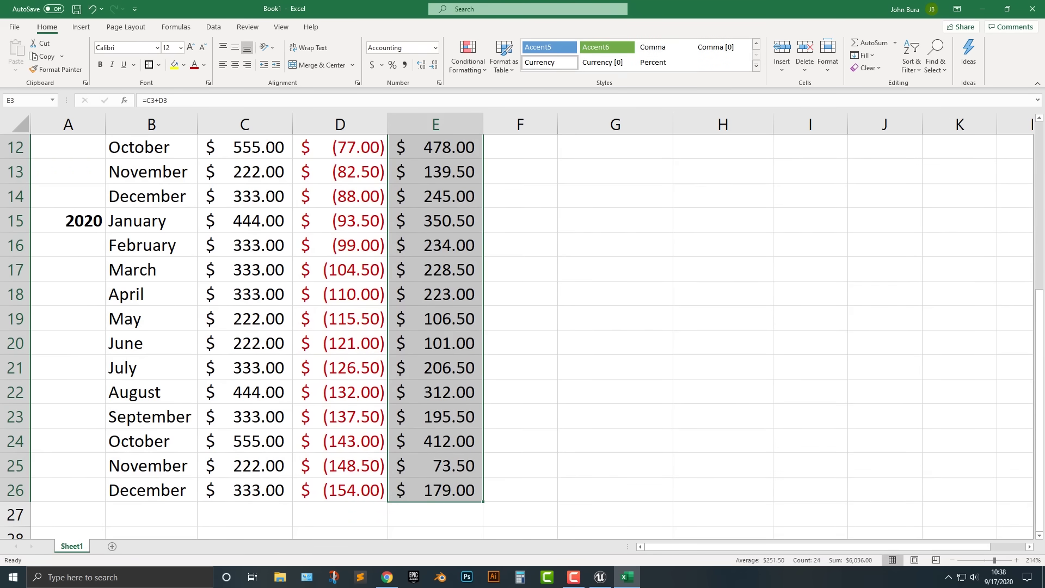
scroll(482, 506, up, 4)
click(204, 65)
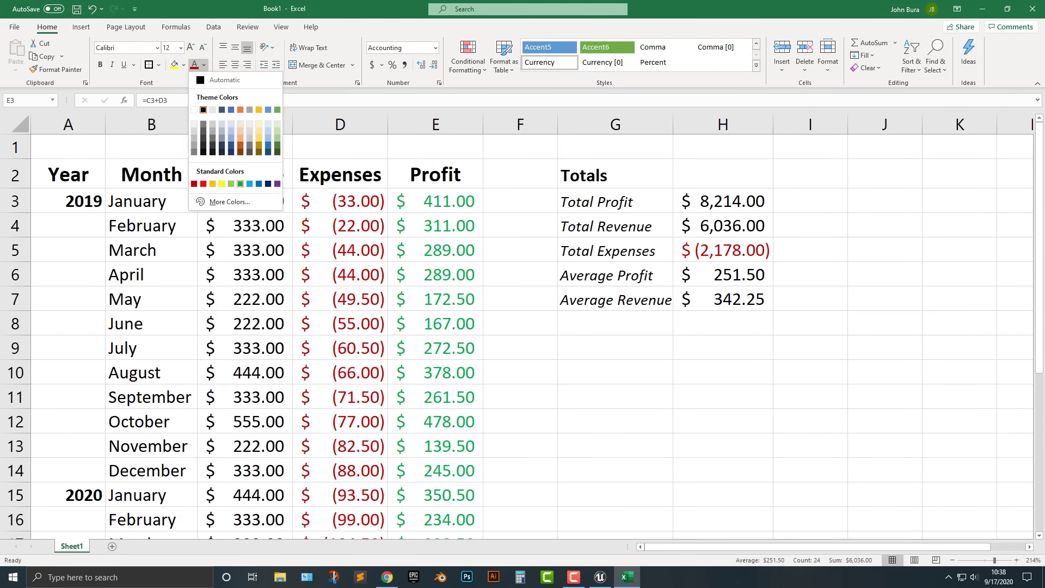
click(277, 145)
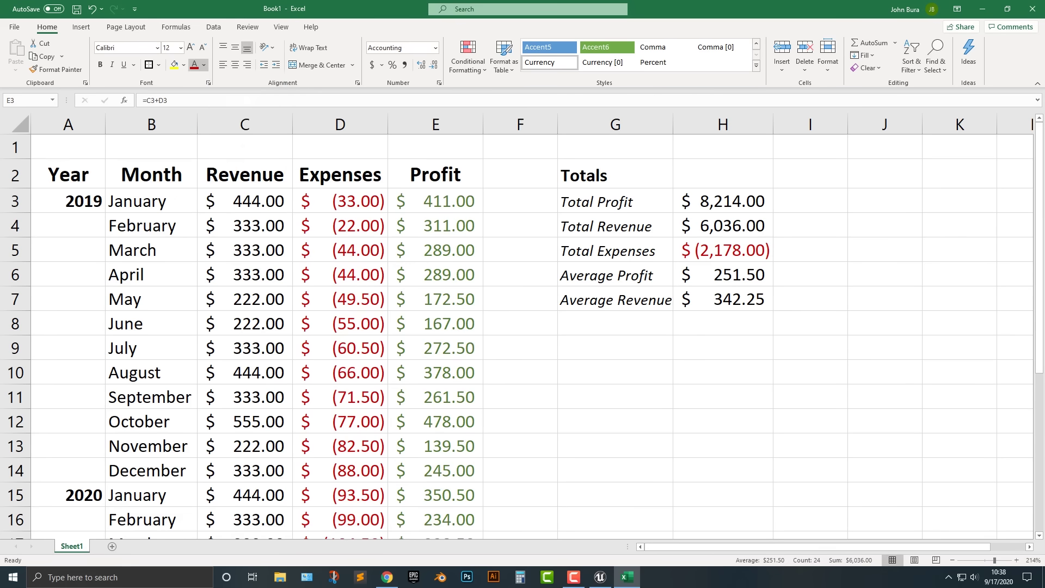
Apply the same dark green font colour to the profit and revenue totals and averages in H3, H4, H6 and H7.
click(723, 225)
click(722, 201)
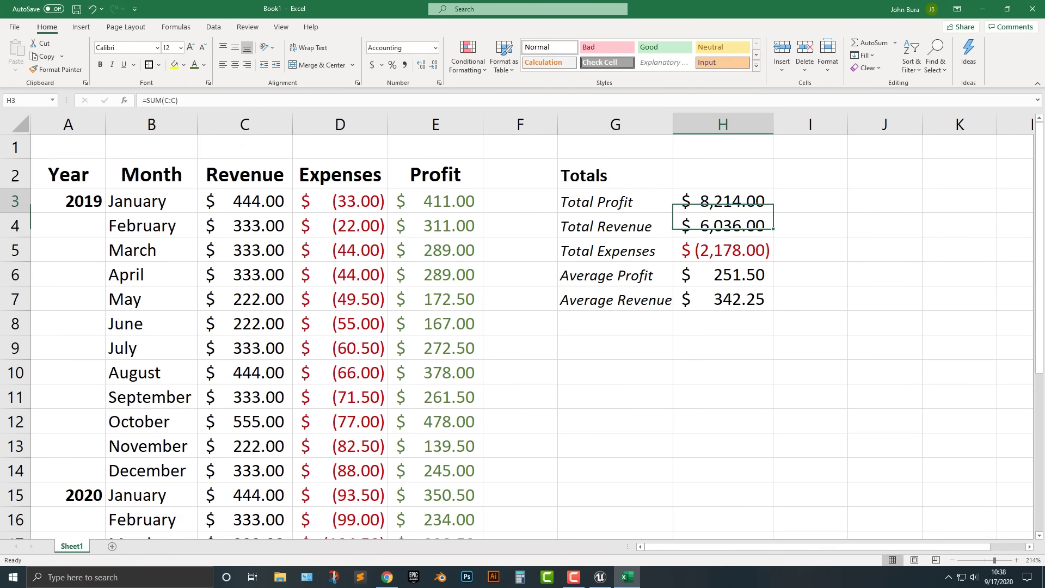
ctrl+click(722, 225)
ctrl+click(722, 299)
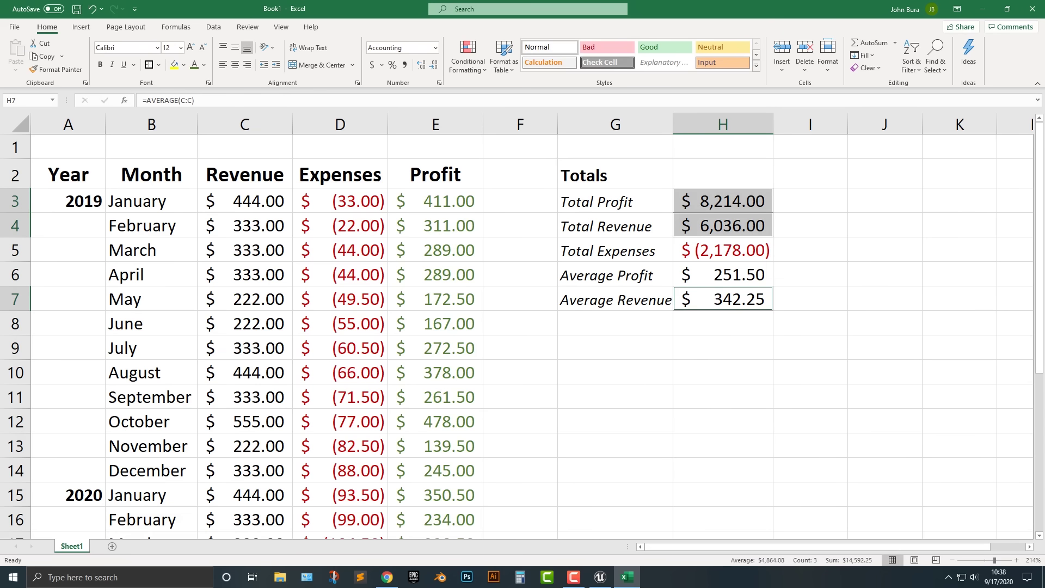
ctrl+click(723, 274)
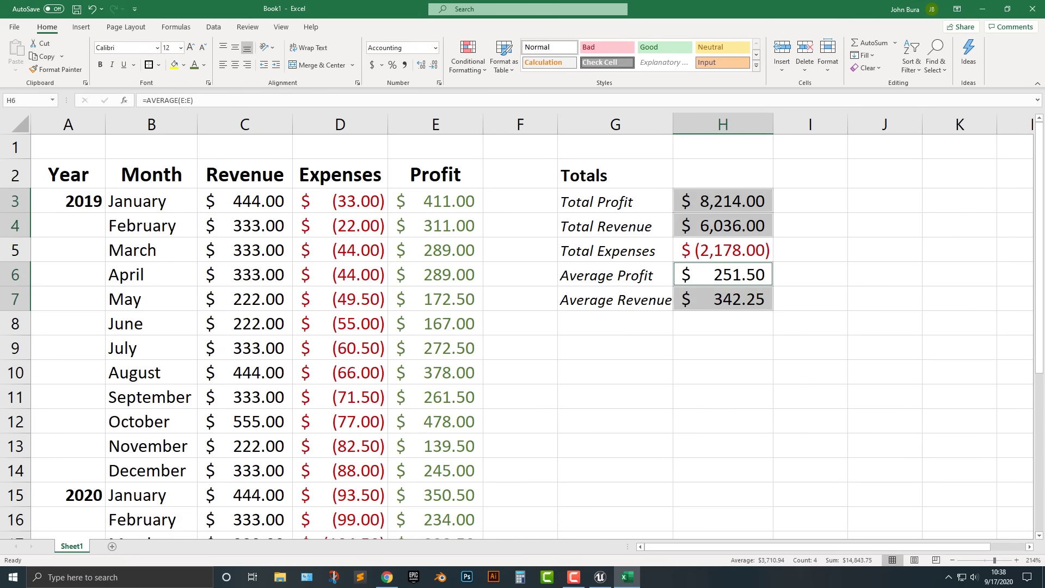
click(195, 65)
click(722, 323)
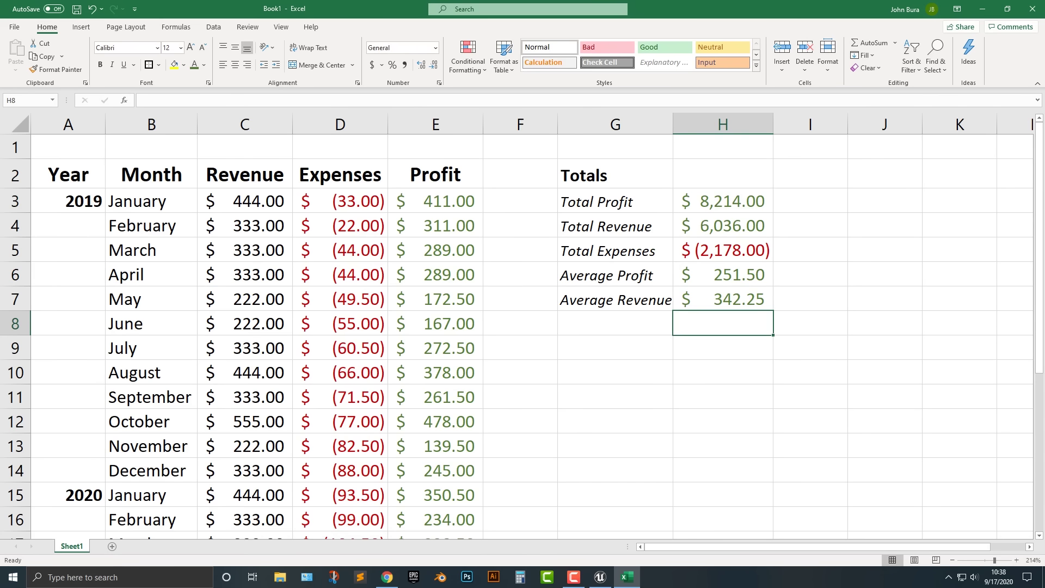